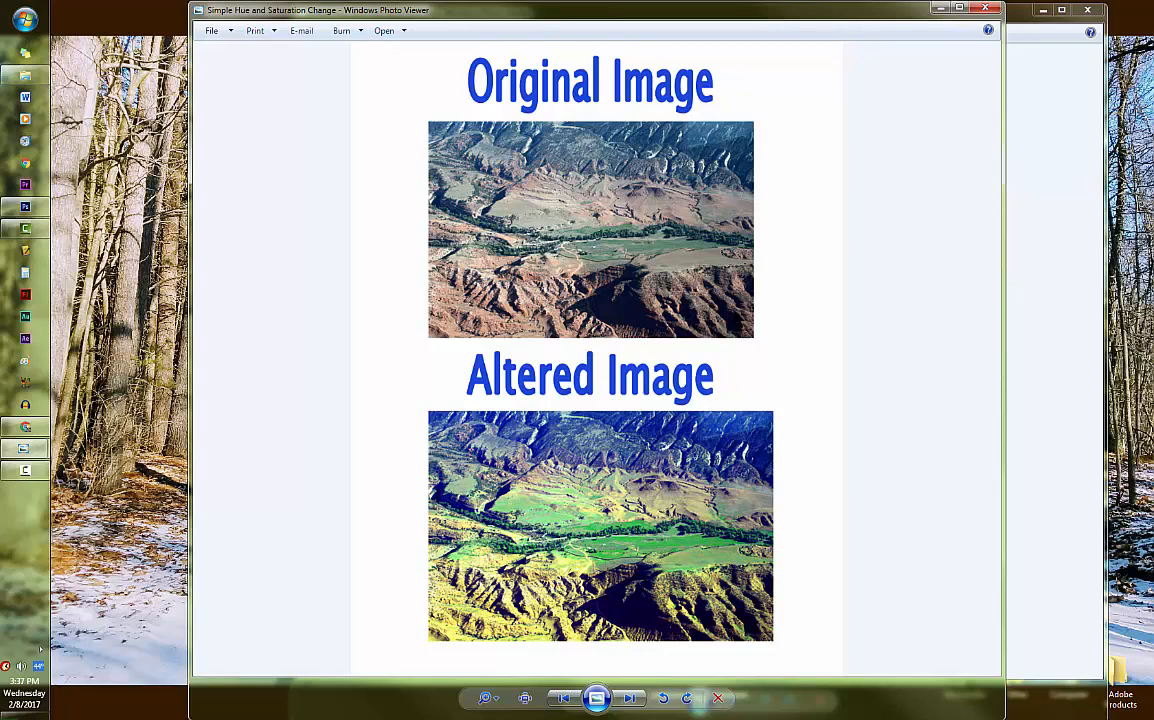
Examine the original and altered versions in the Scout and Simple Hue and Saturation example images, minimizing each viewer window.
left_click(1072, 289)
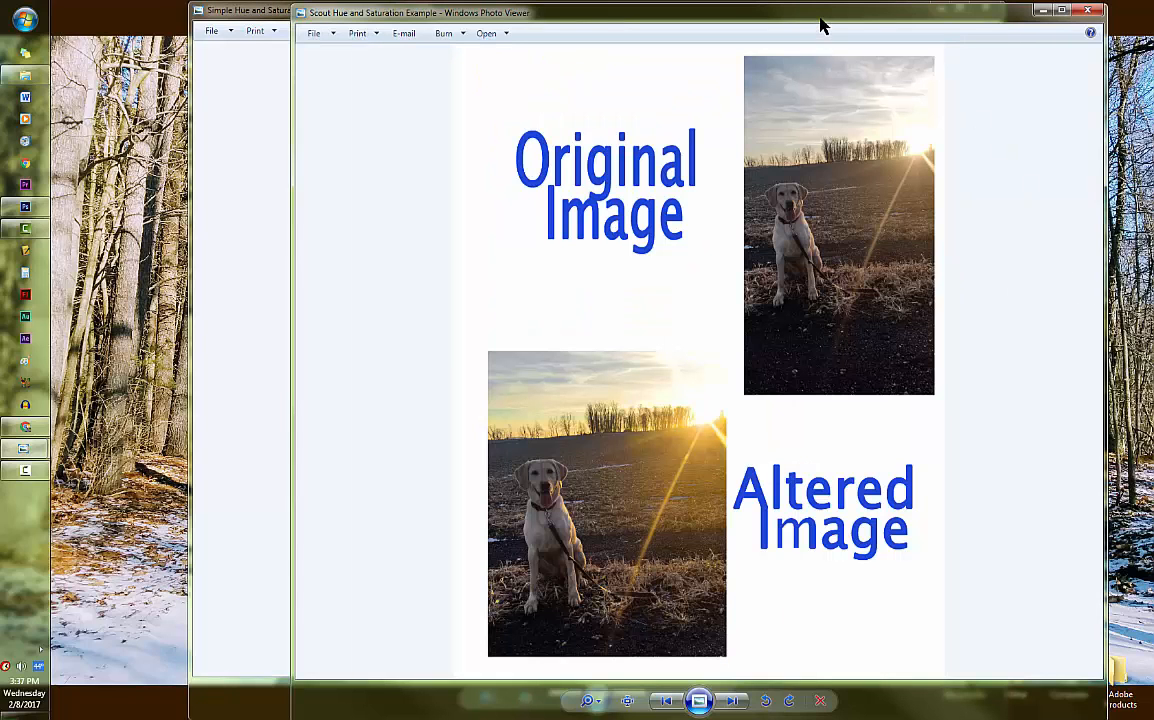
left_click_drag(820, 25, 739, 26)
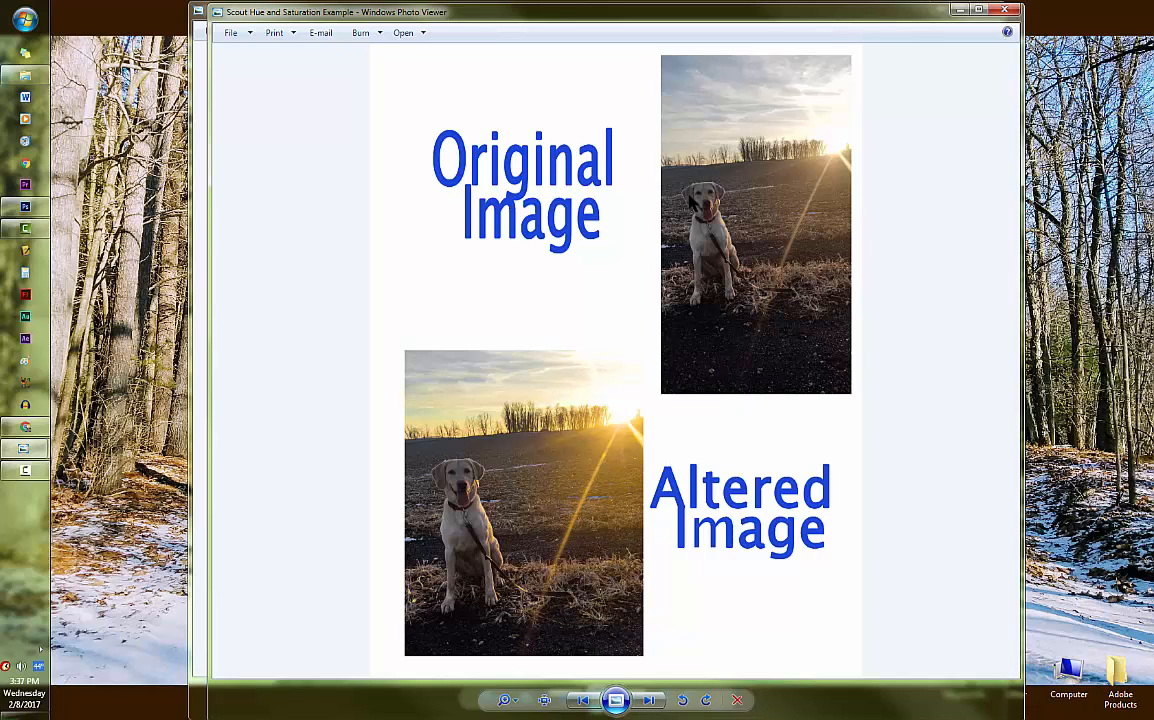
left_click(958, 12)
left_click(958, 12)
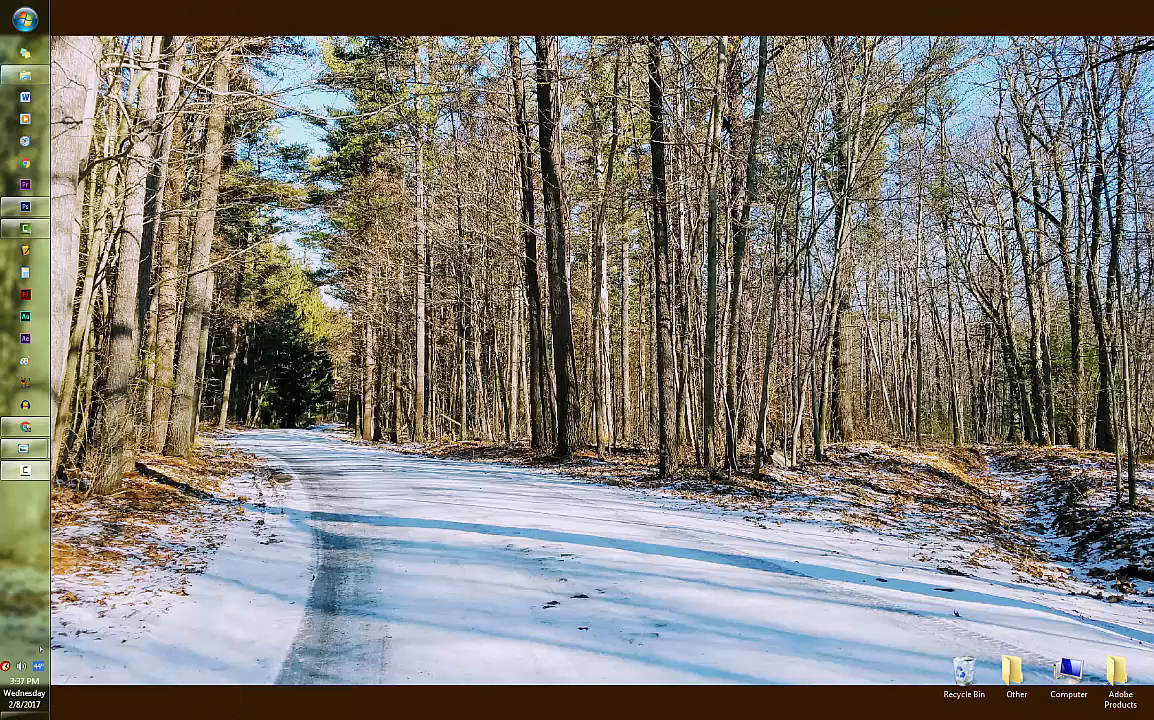
mouse_move(24, 448)
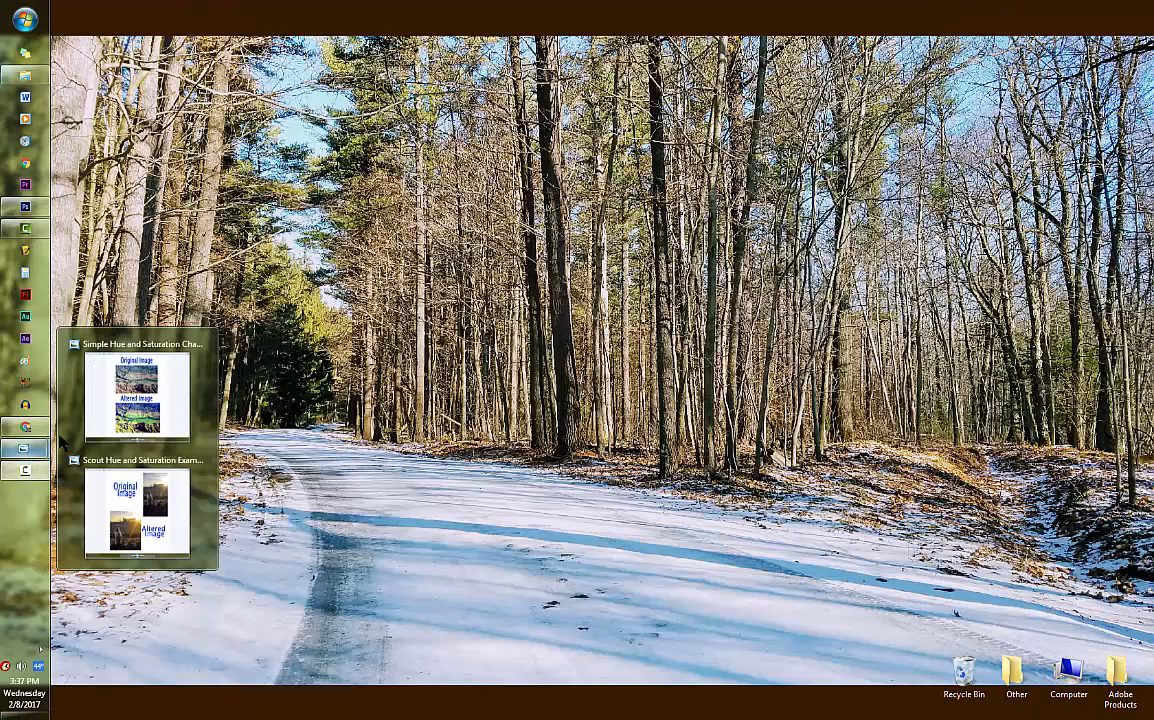
left_click(117, 372)
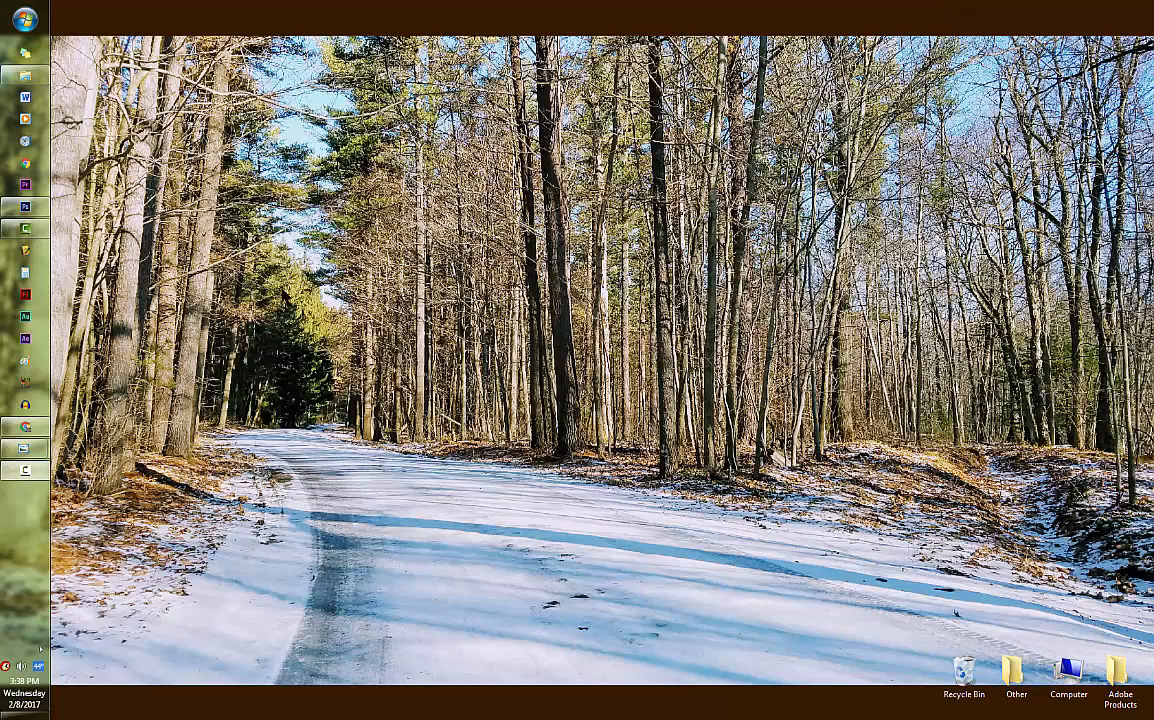
left_click(938, 8)
Switch to Photoshop, open the Valley 2 photo from the Landscape stock photos on the Z: drive, and collapse the empty properties panel.
left_click(27, 207)
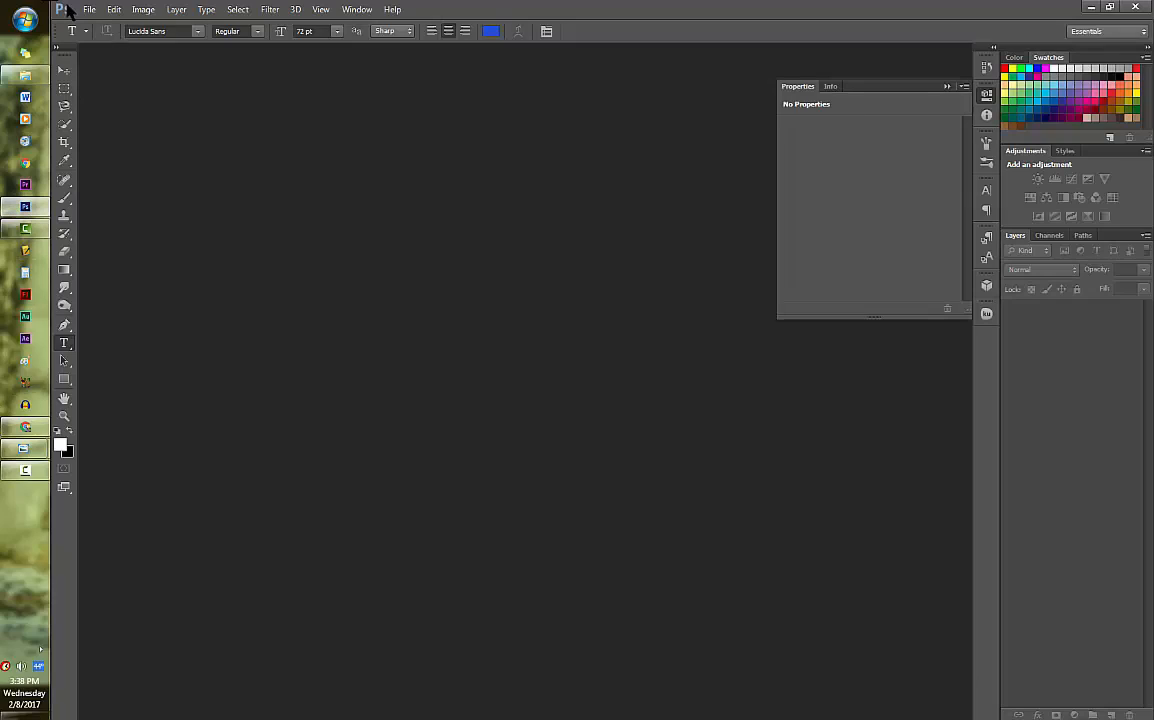
left_click(89, 9)
left_click(115, 38)
left_click(269, 302)
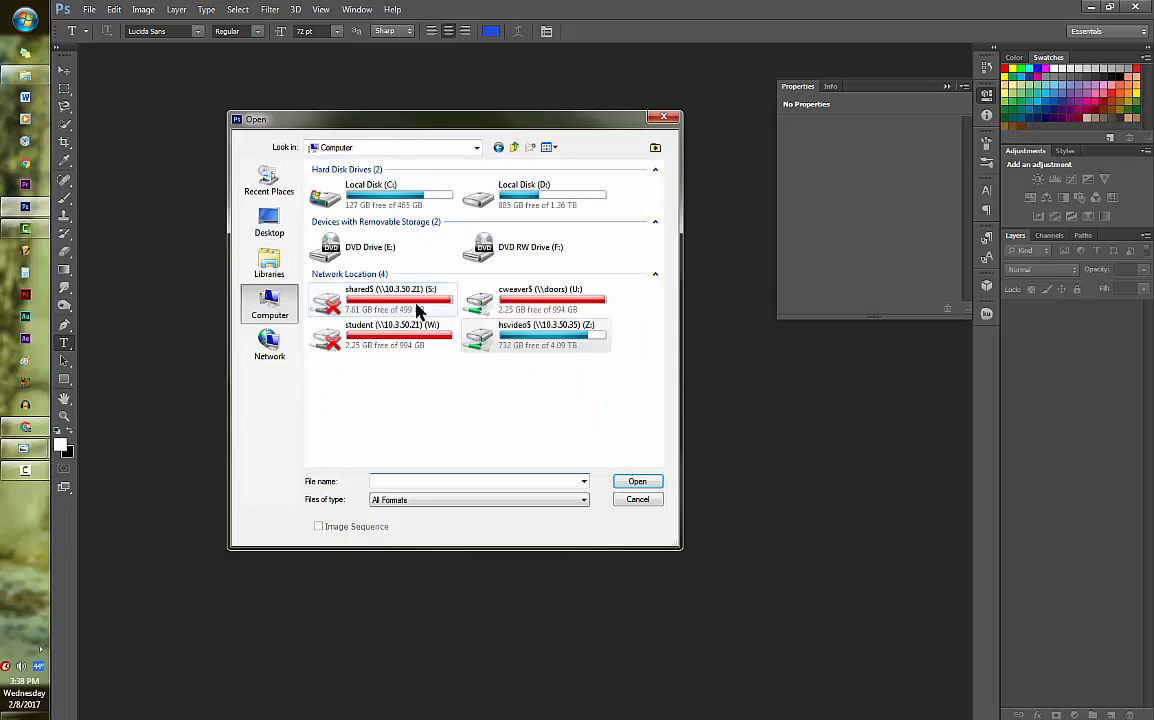
double_click(497, 325)
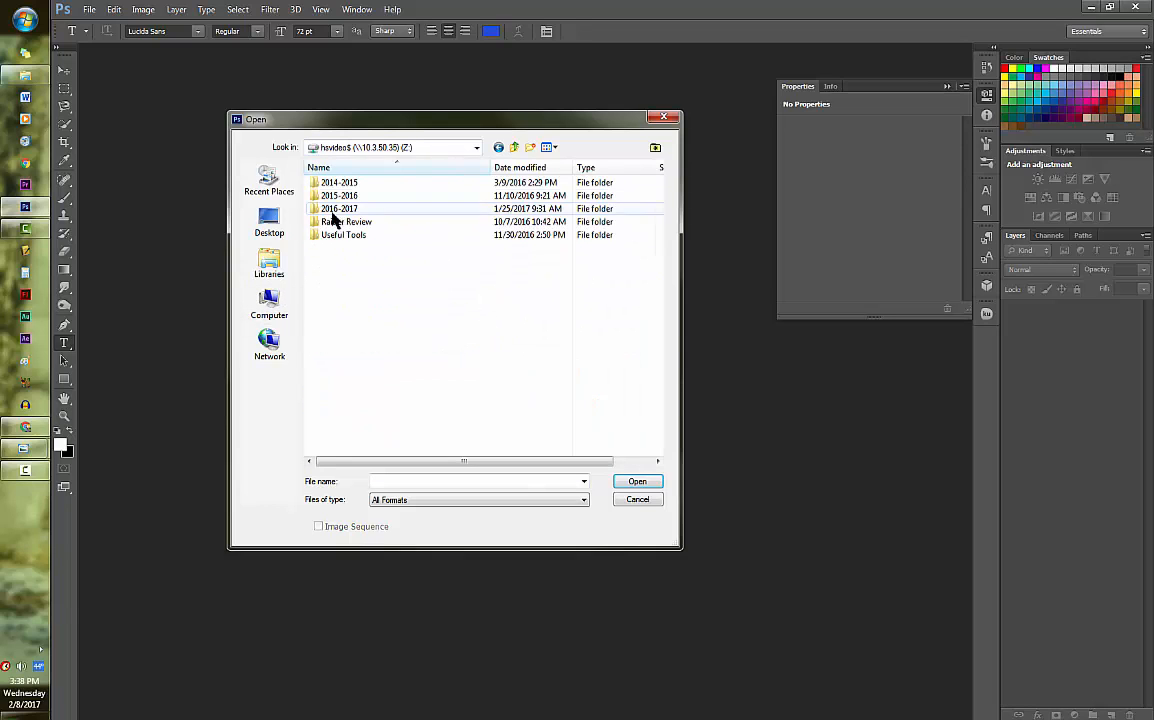
double_click(338, 240)
double_click(352, 235)
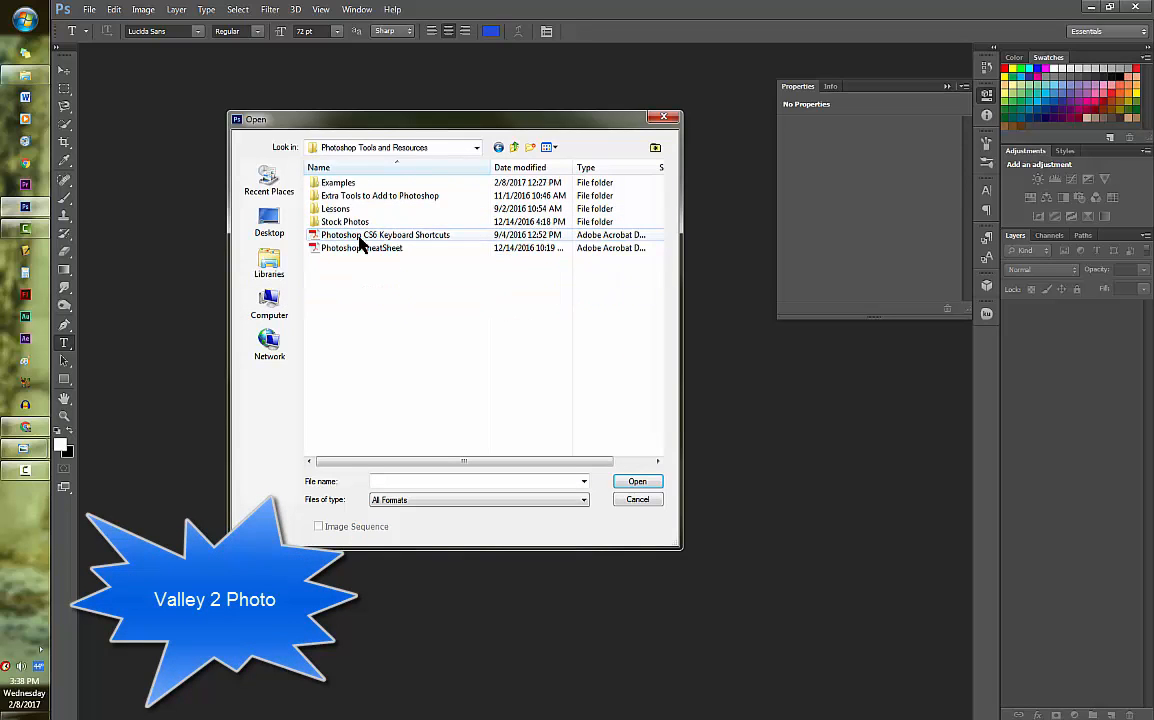
double_click(358, 223)
double_click(358, 210)
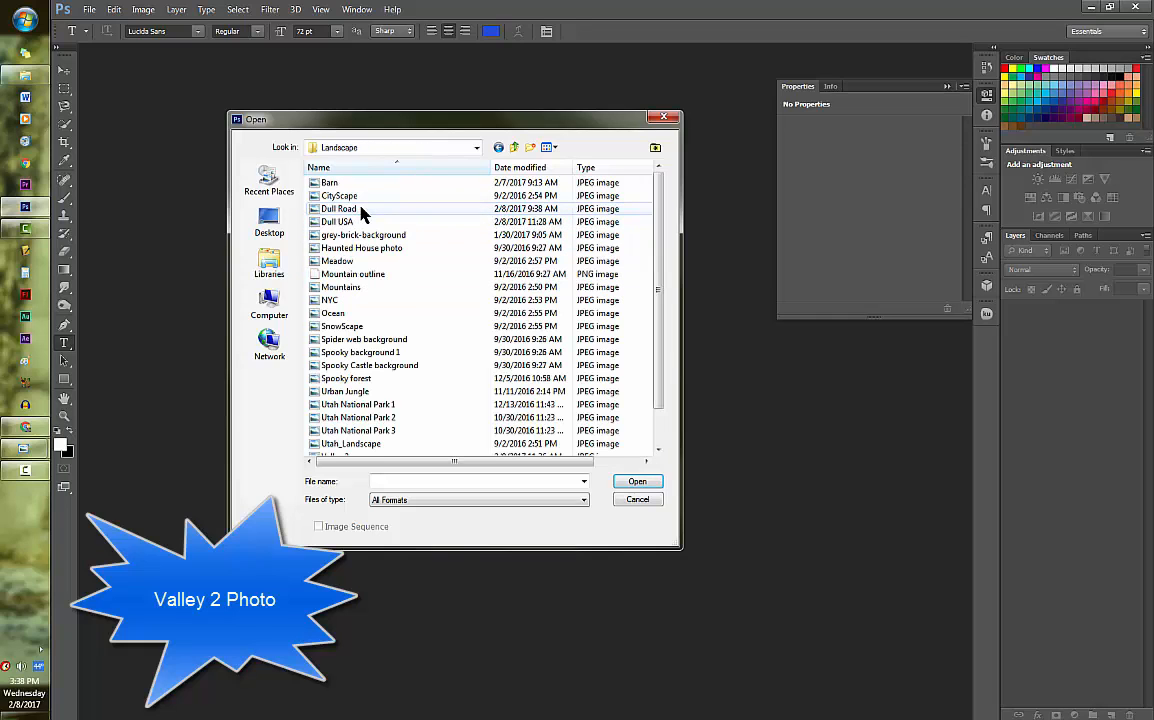
scroll(657, 228, "down", 1)
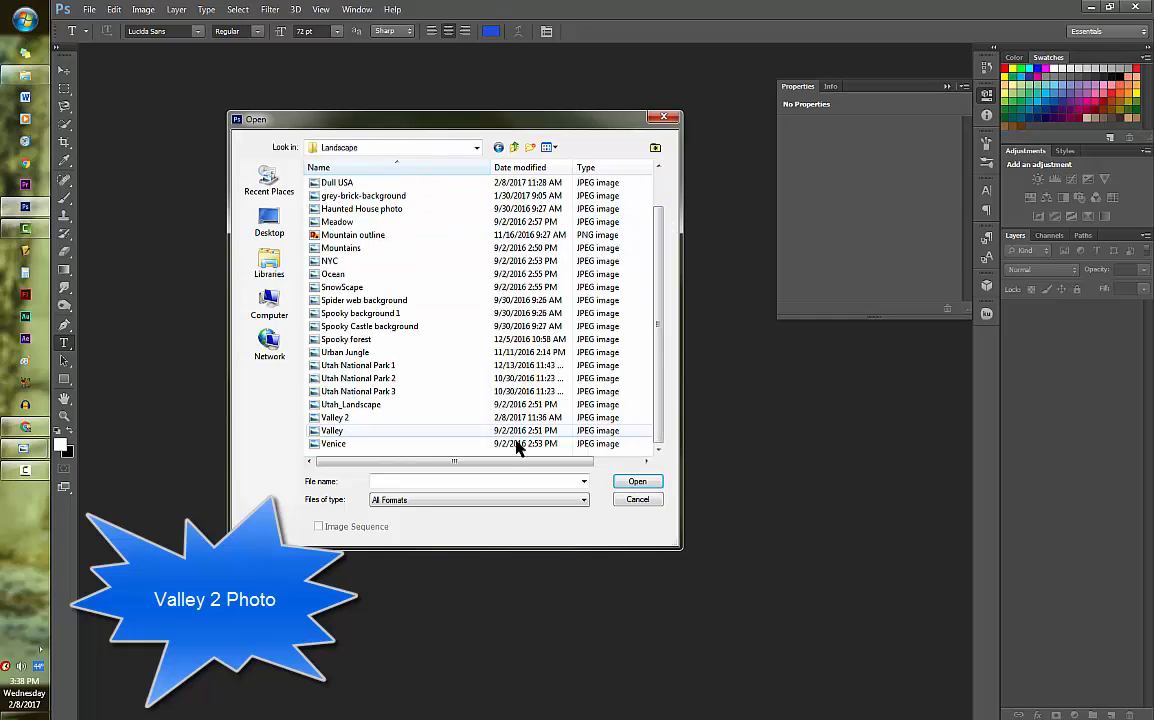
left_click(415, 418)
left_click(640, 482)
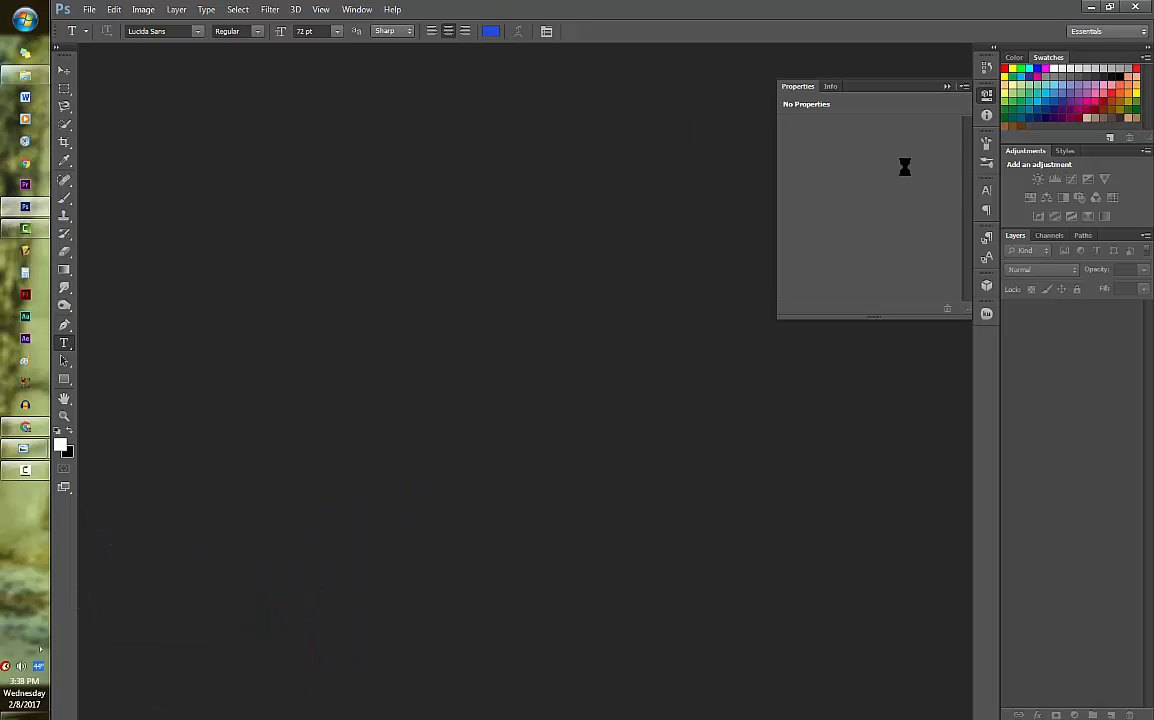
left_click(946, 87)
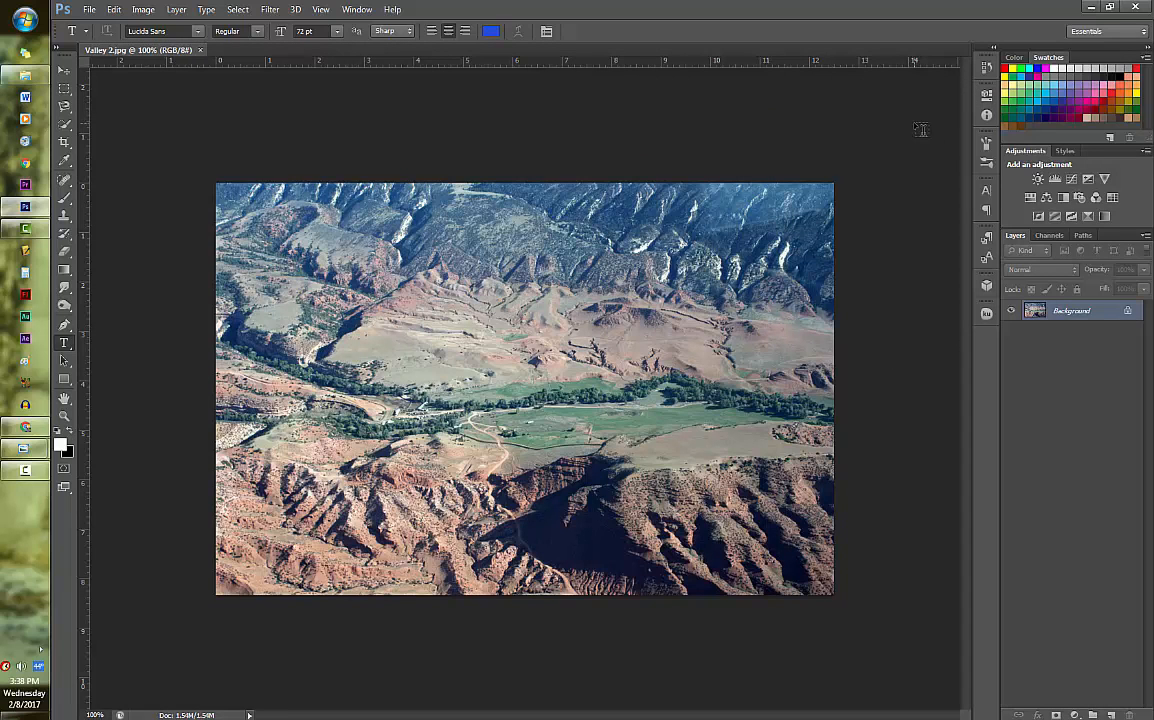
Add a Hue/Saturation adjustment layer above the valley photo and target its Greens.
left_click(1029, 199)
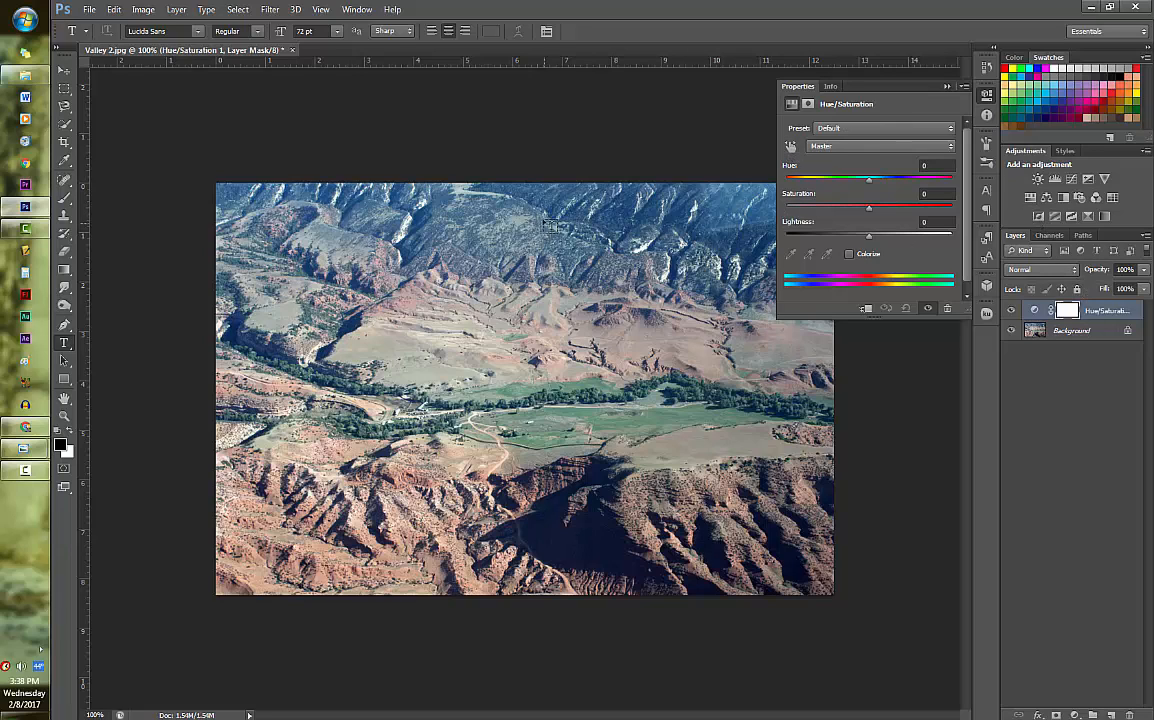
left_click(865, 150)
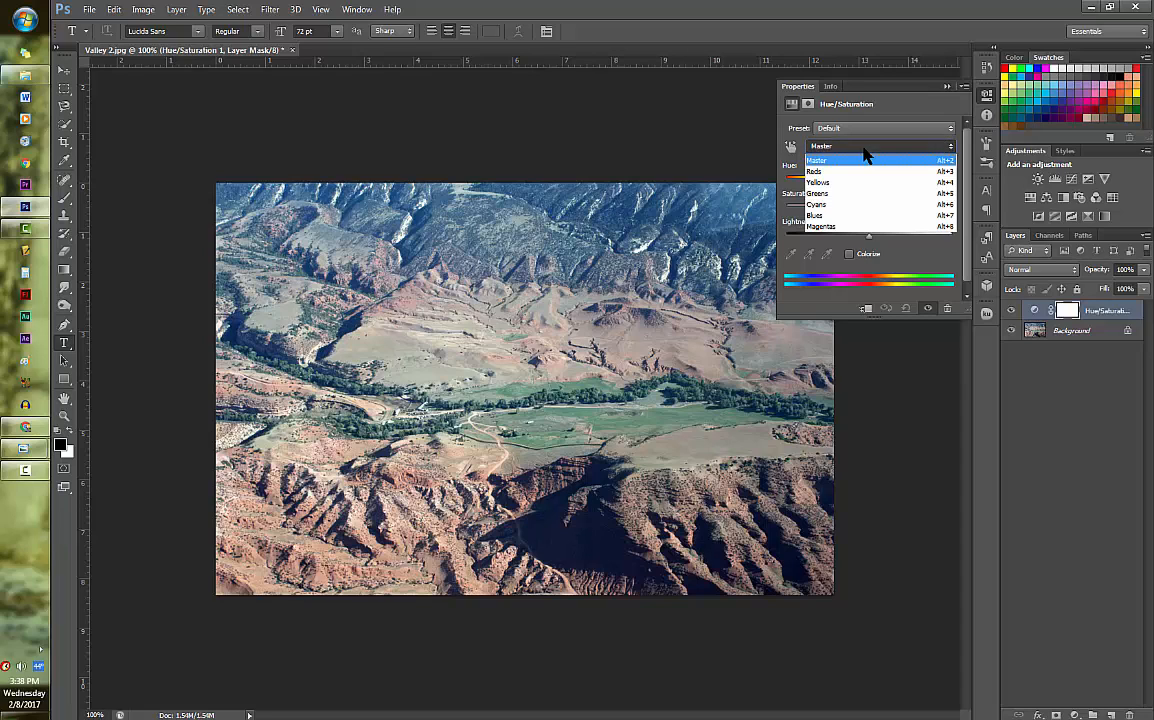
left_click(861, 194)
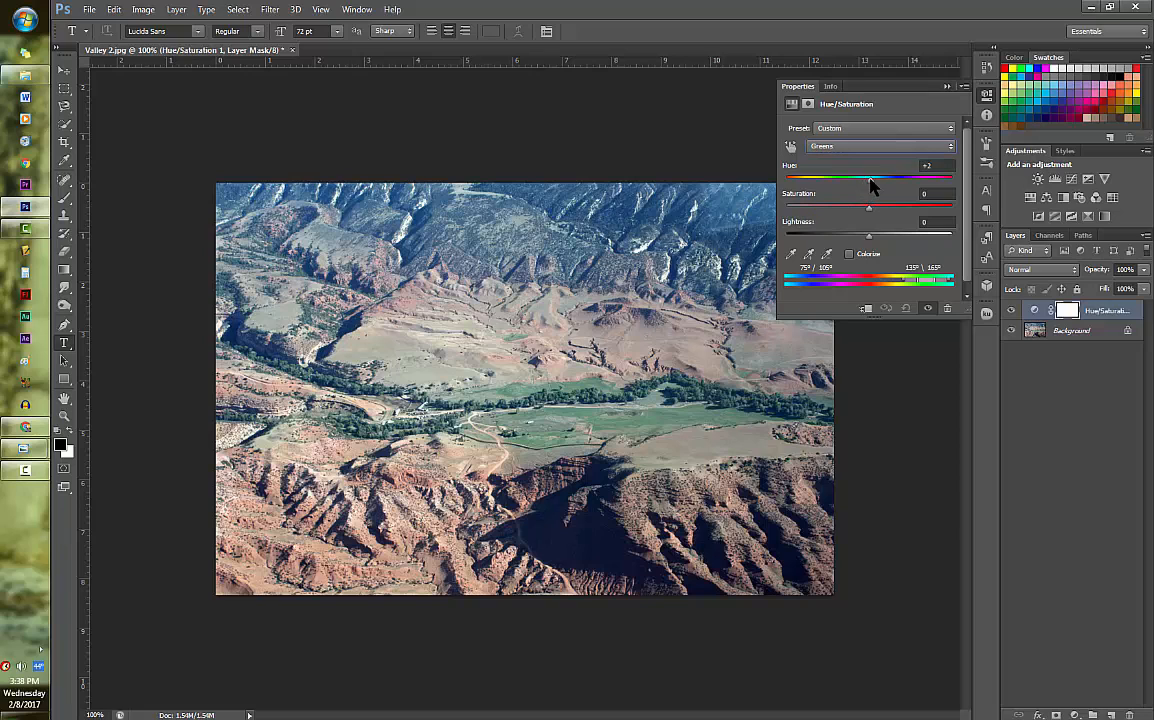
Exaggerate the Greens with Hue +180 and Saturation +100, and adjust the affected color range to 59°/100° and 131°/214°.
left_click_drag(869, 179, 963, 182)
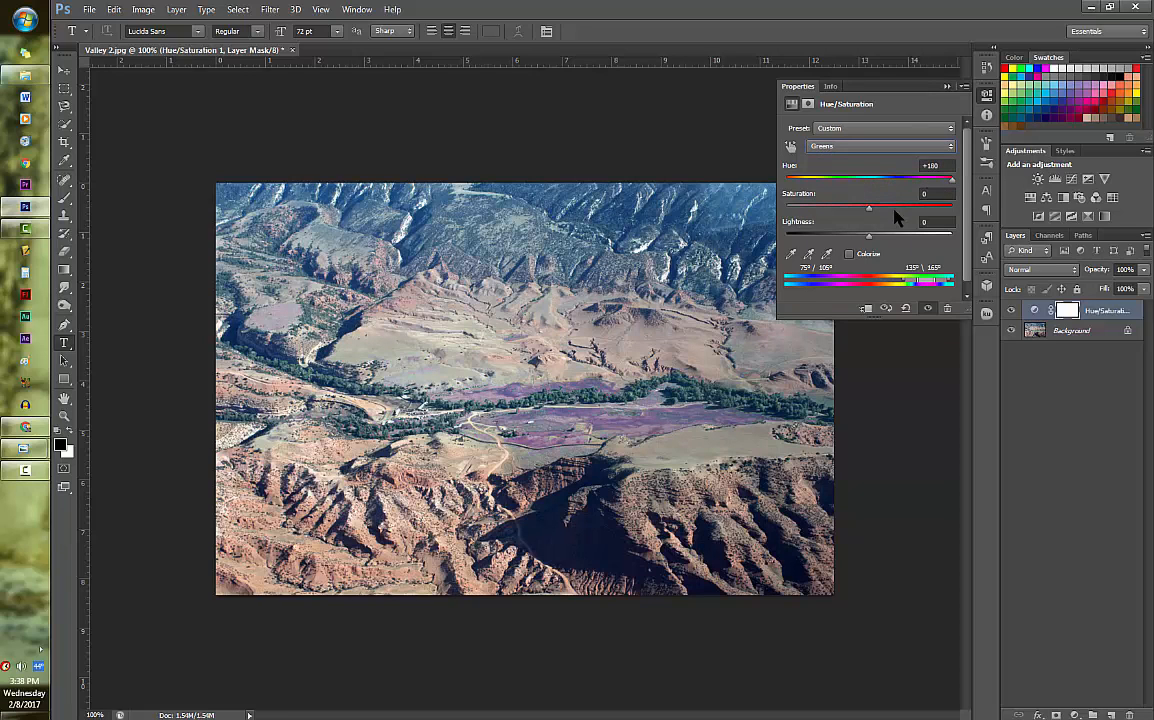
left_click_drag(867, 209, 973, 206)
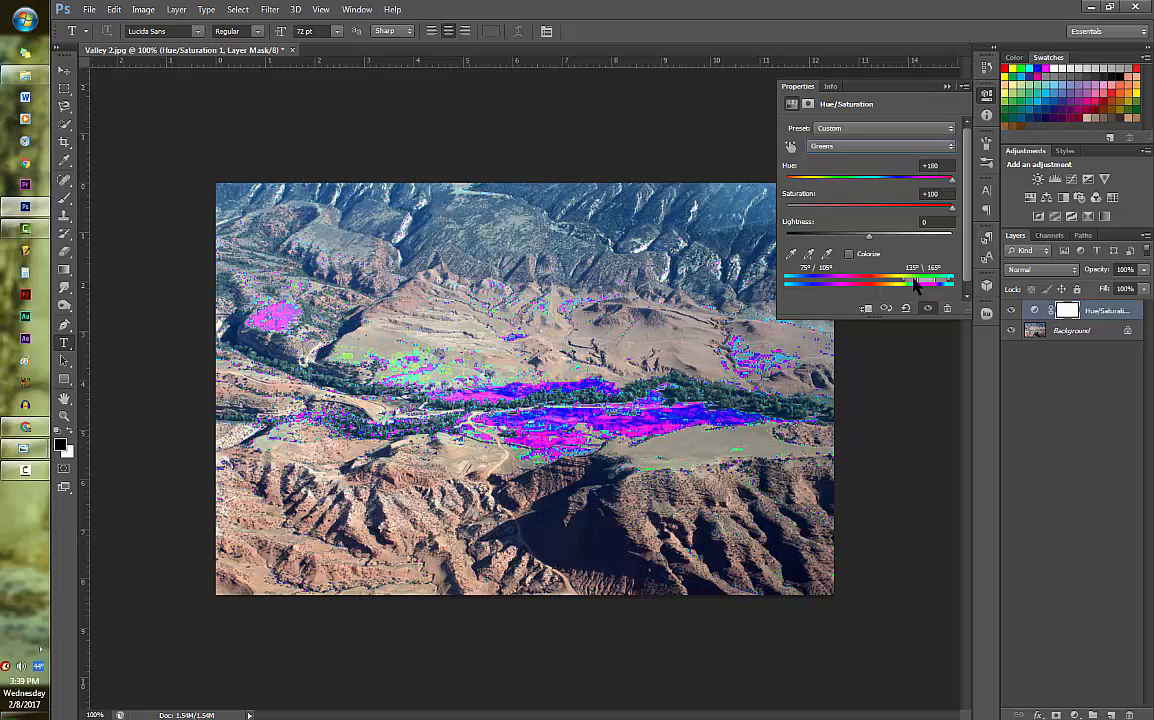
left_click_drag(905, 285, 948, 287)
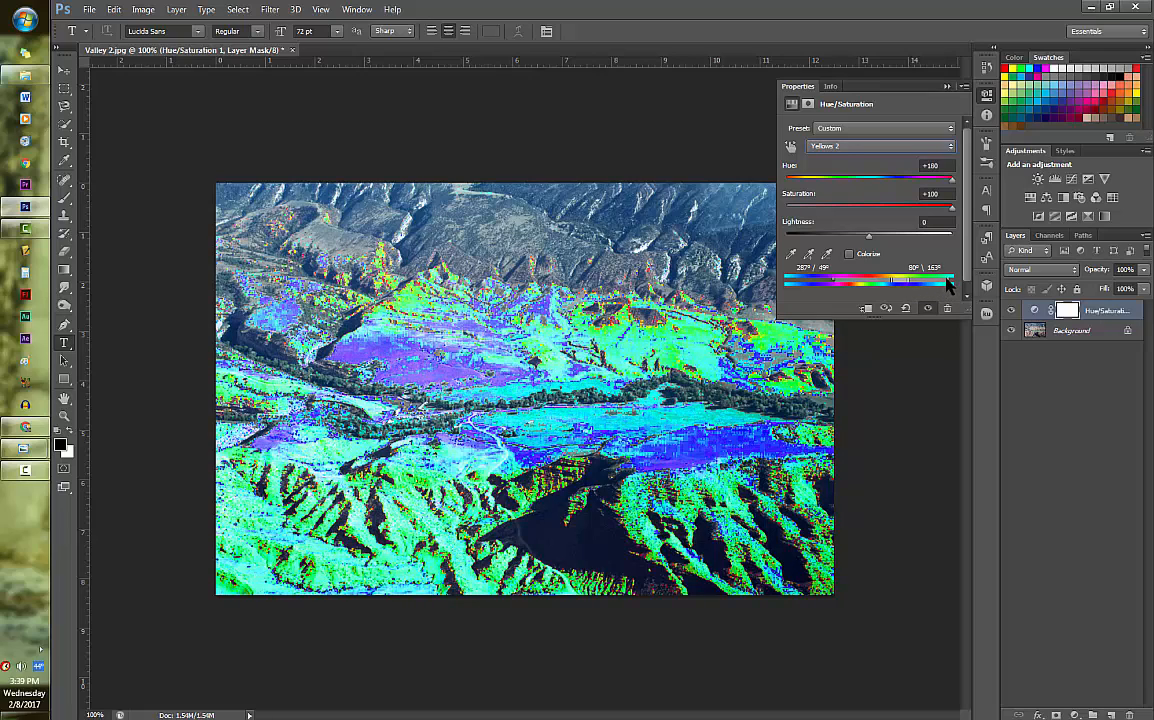
left_click_drag(832, 281, 931, 287)
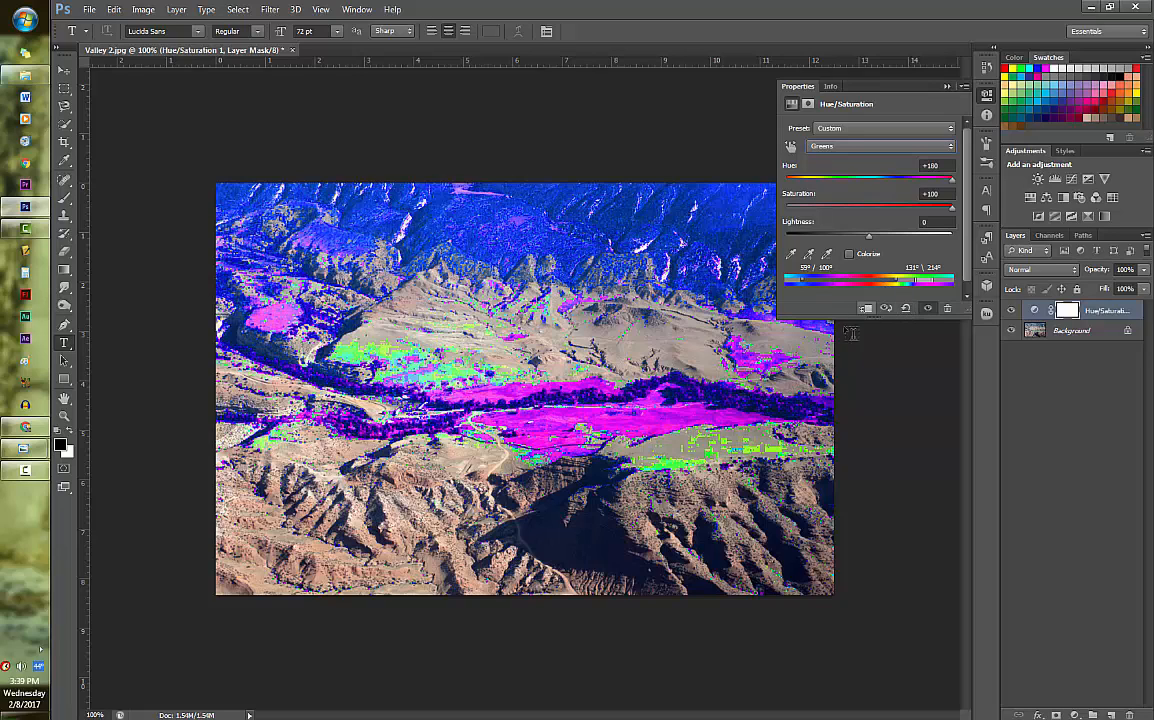
Reset both the hue and the saturation of the Greens to 0.
left_click(930, 165)
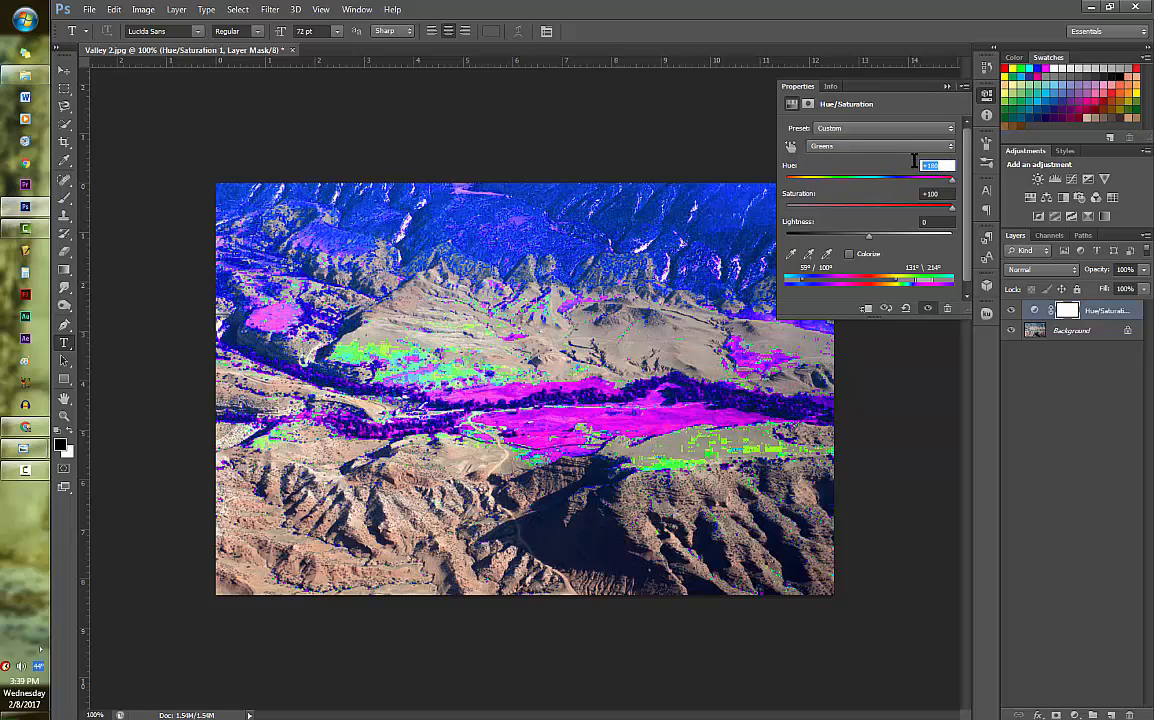
type("0")
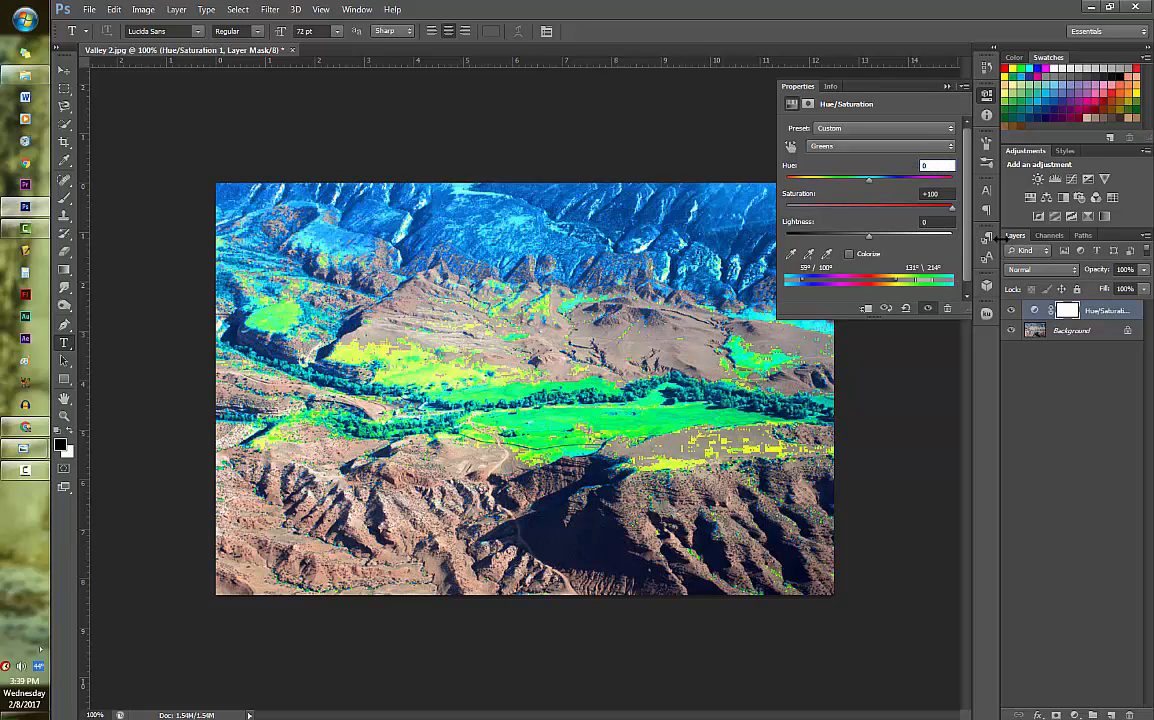
left_click(944, 196)
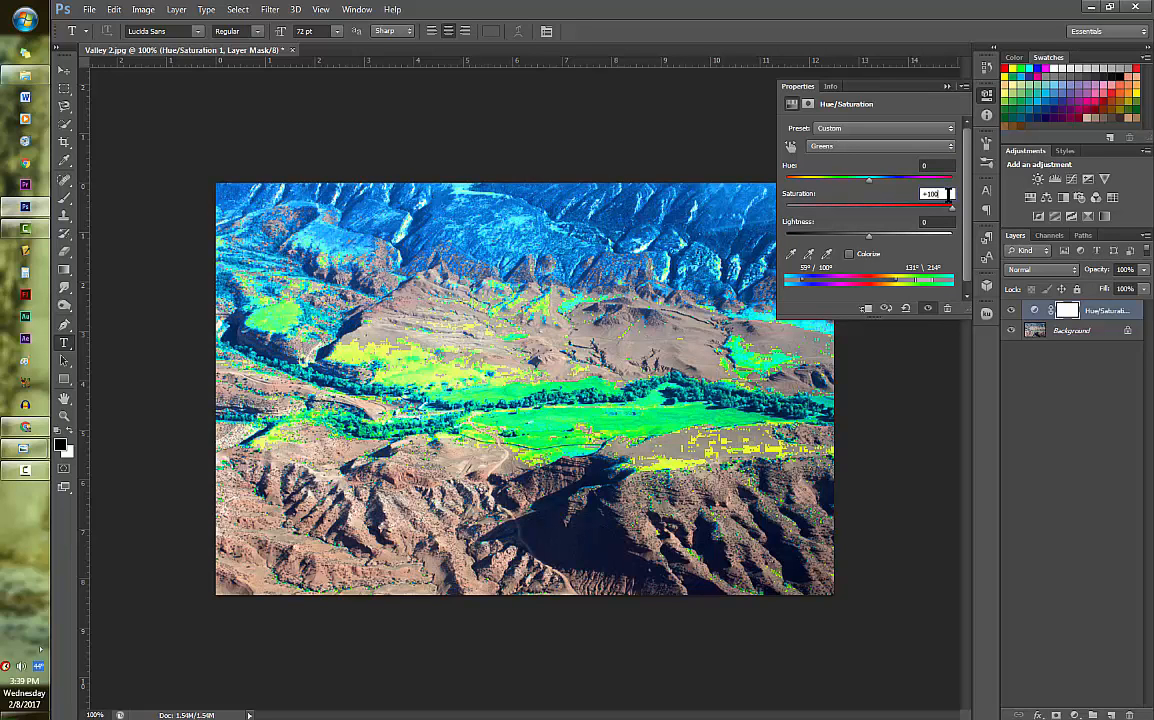
type("0")
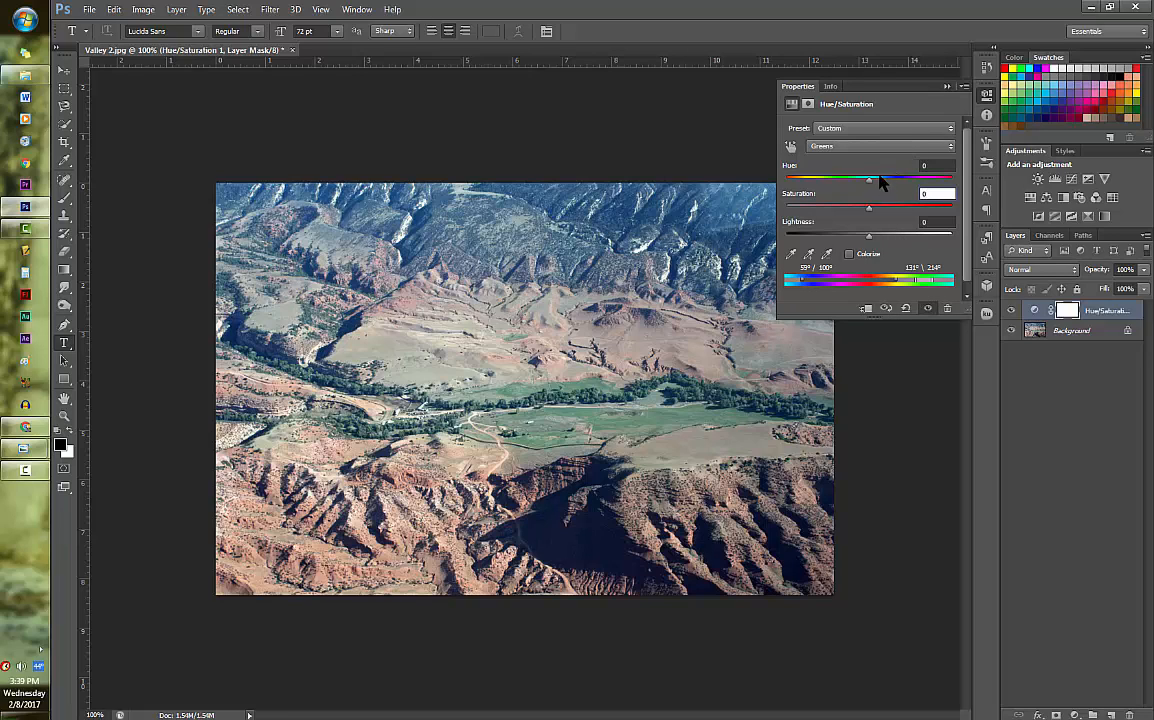
Set the Greens to Hue -30 and Saturation +53, and toggle the adjustment layer's visibility to compare with the original.
mouse_move(869, 185)
left_mouse_down()
mouse_move(962, 176)
mouse_move(809, 178)
mouse_move(848, 180)
left_mouse_up()
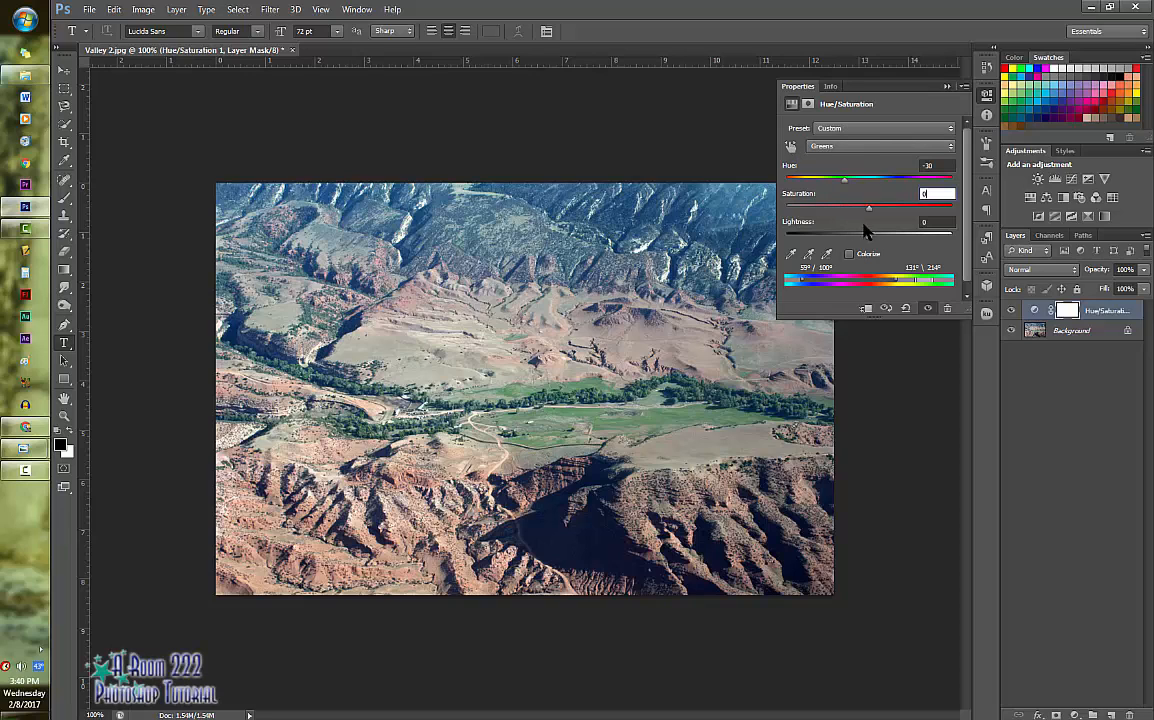
left_click_drag(871, 212, 975, 205)
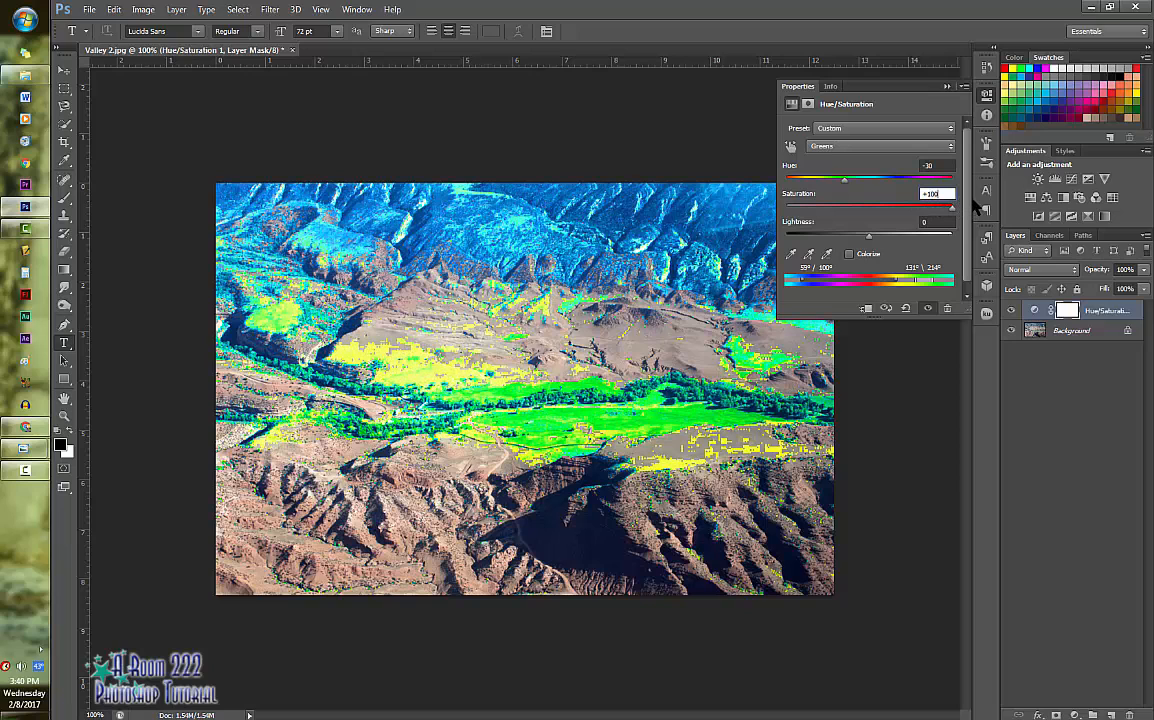
left_click_drag(975, 205, 915, 220)
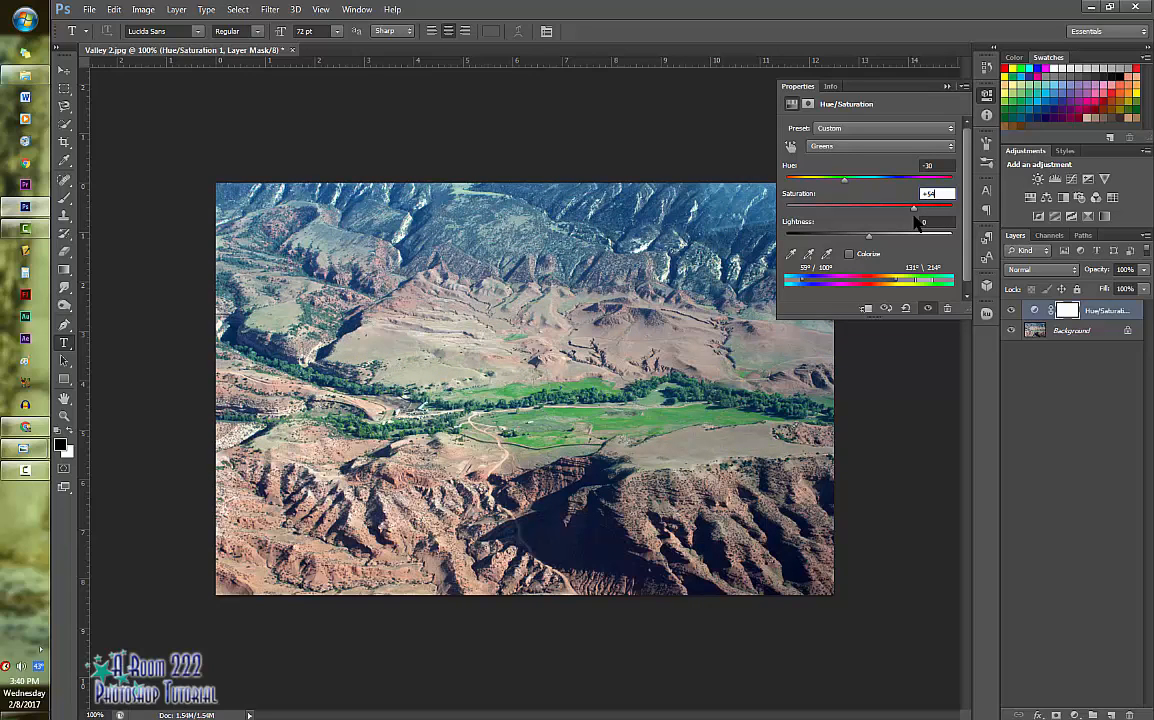
left_click_drag(911, 220, 913, 221)
left_click(1011, 311)
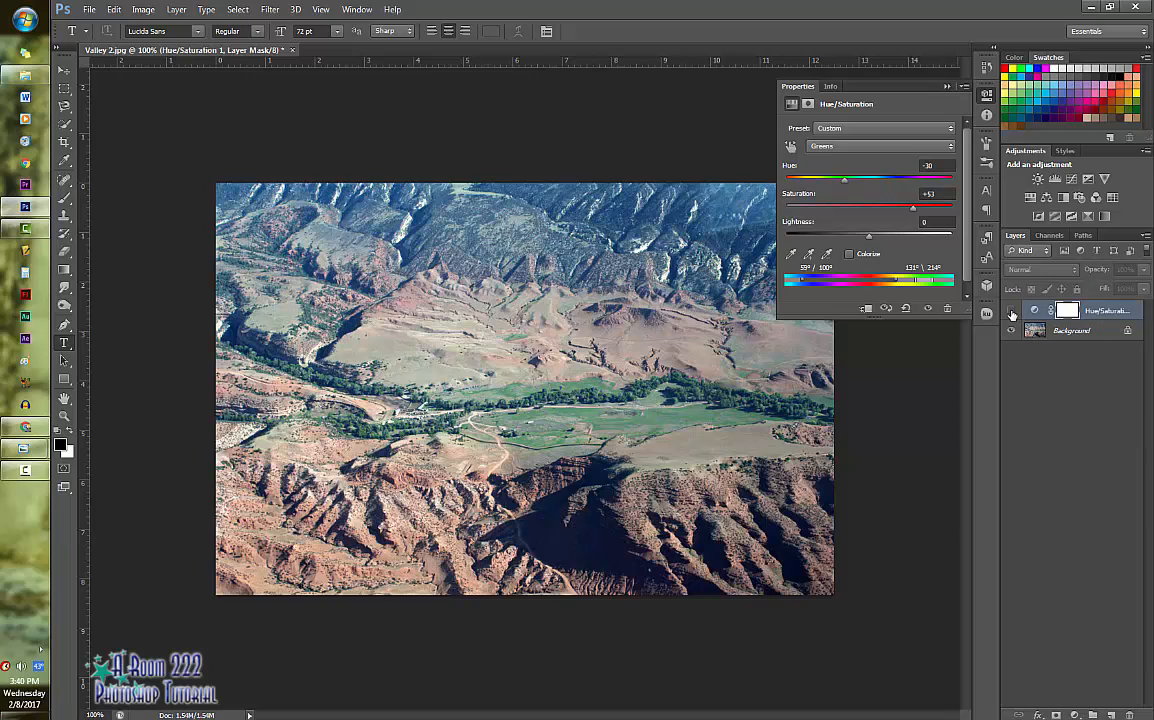
left_click(1011, 311)
left_click(1011, 311)
left_click(1011, 311)
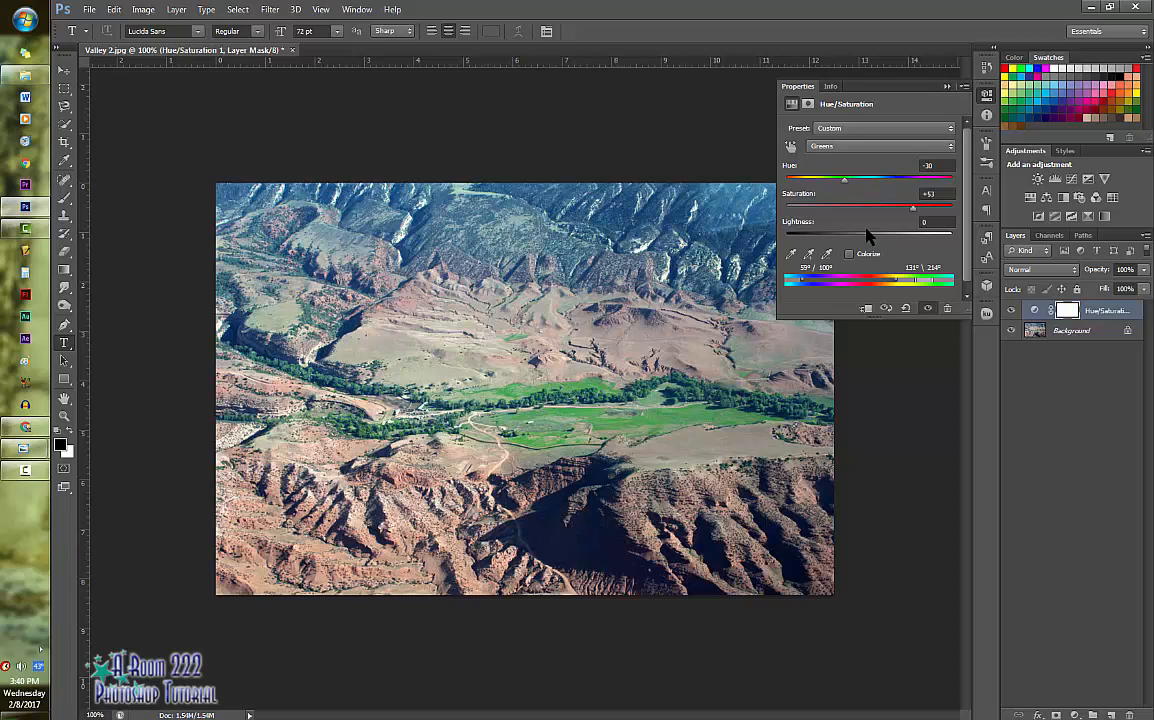
Set the Greens to Hue -66 and Saturation +52, and compare the photo with the adjustment layer hidden and shown.
left_click_drag(844, 178, 824, 178)
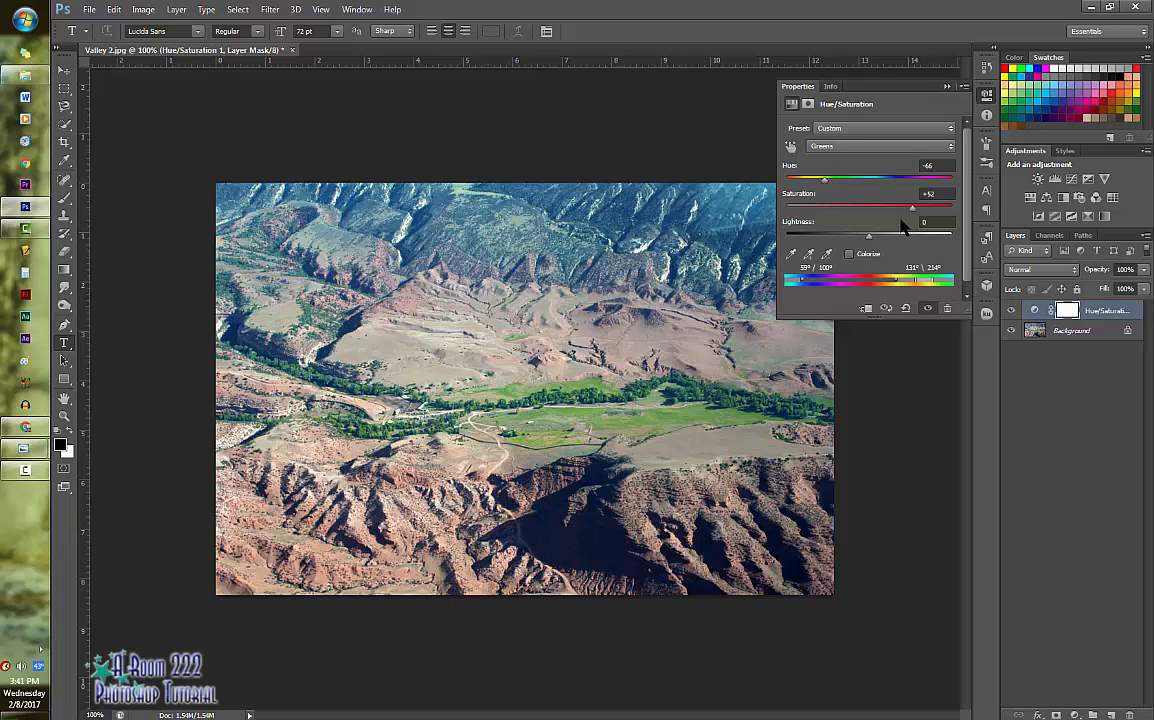
left_click(1010, 313)
left_click(1010, 313)
left_click(1010, 313)
left_click(1010, 313)
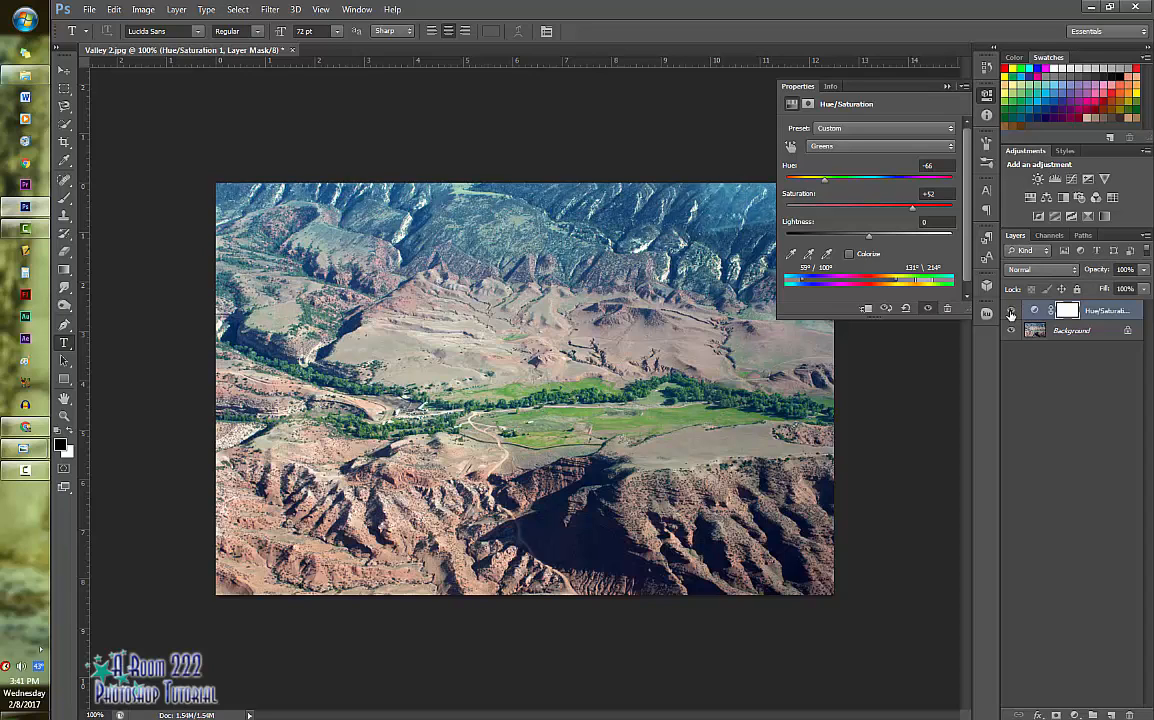
Merge the Hue/Saturation adjustment layer and the Background layer into one layer.
left_click(1047, 371)
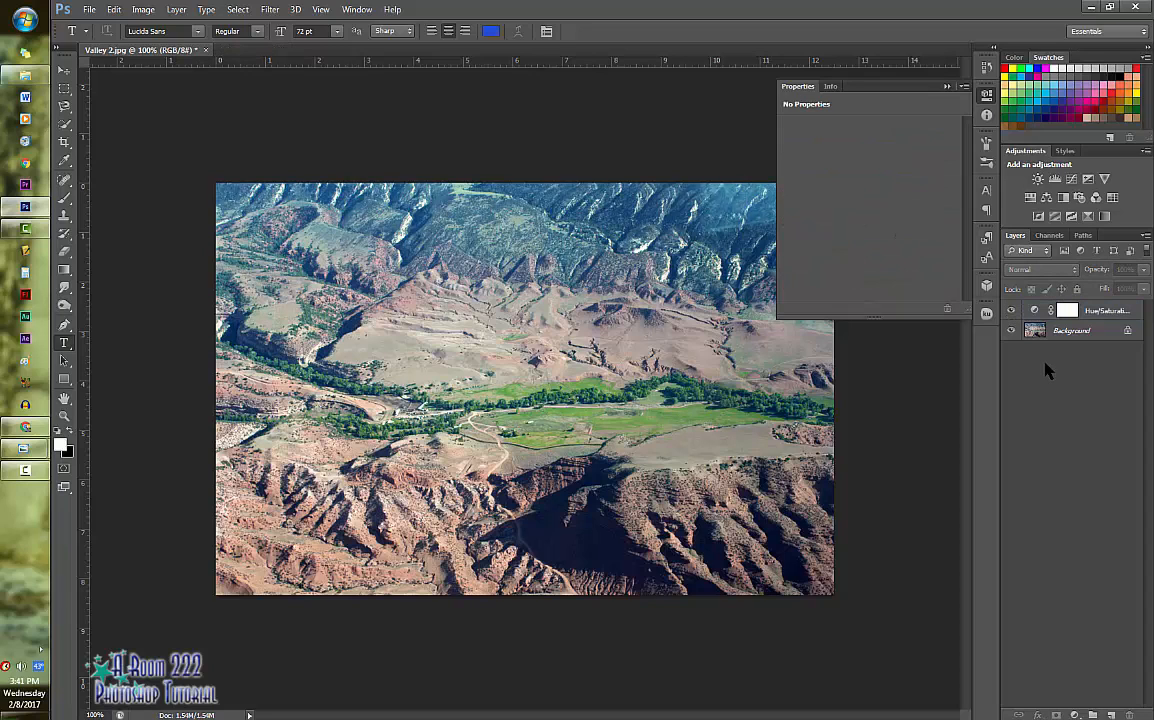
left_click(1087, 333)
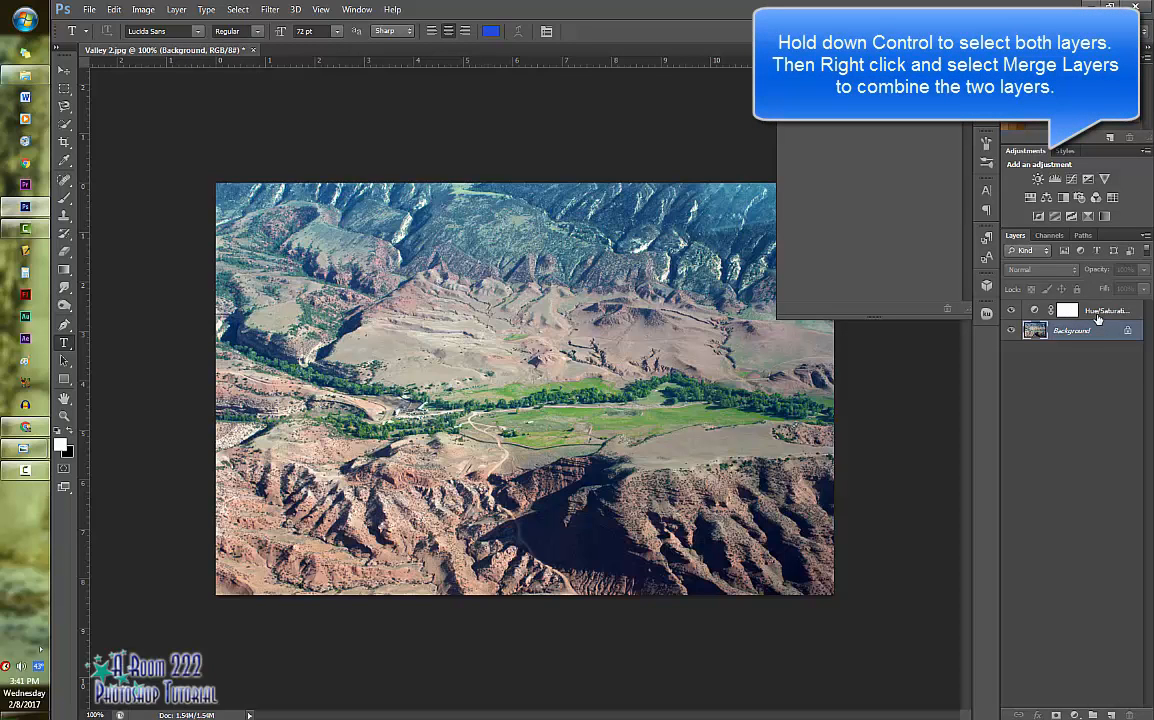
left_click(1097, 313, "ctrl")
right_click(1097, 317)
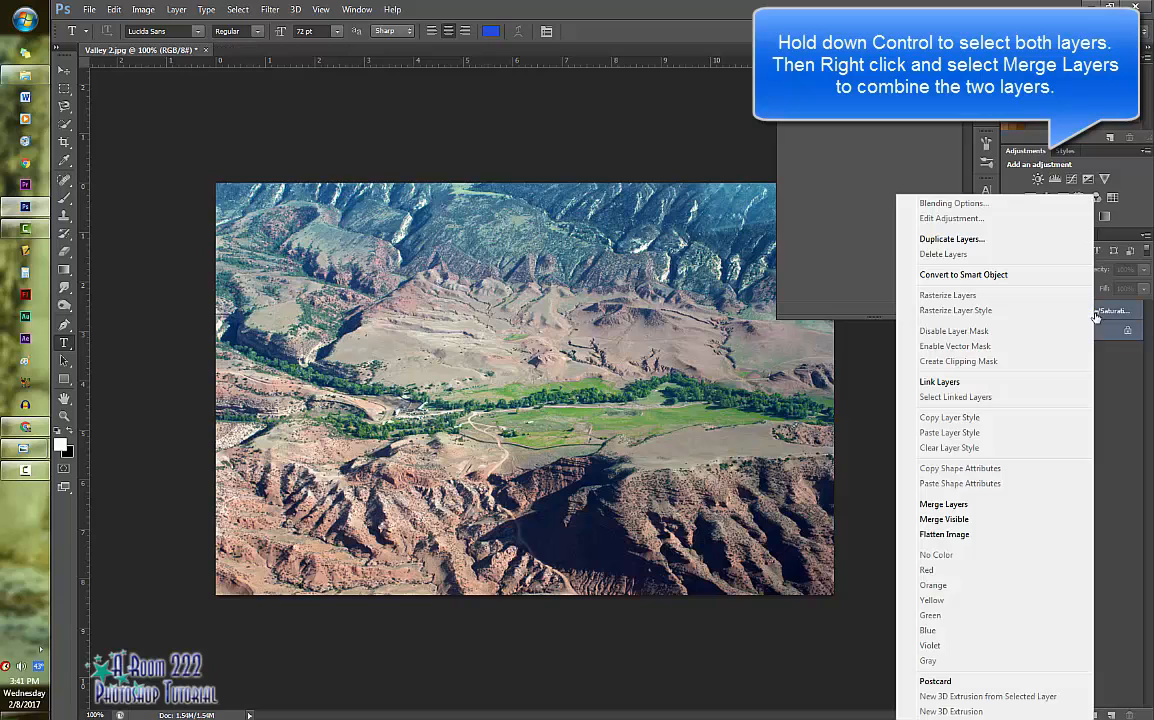
left_click(985, 508)
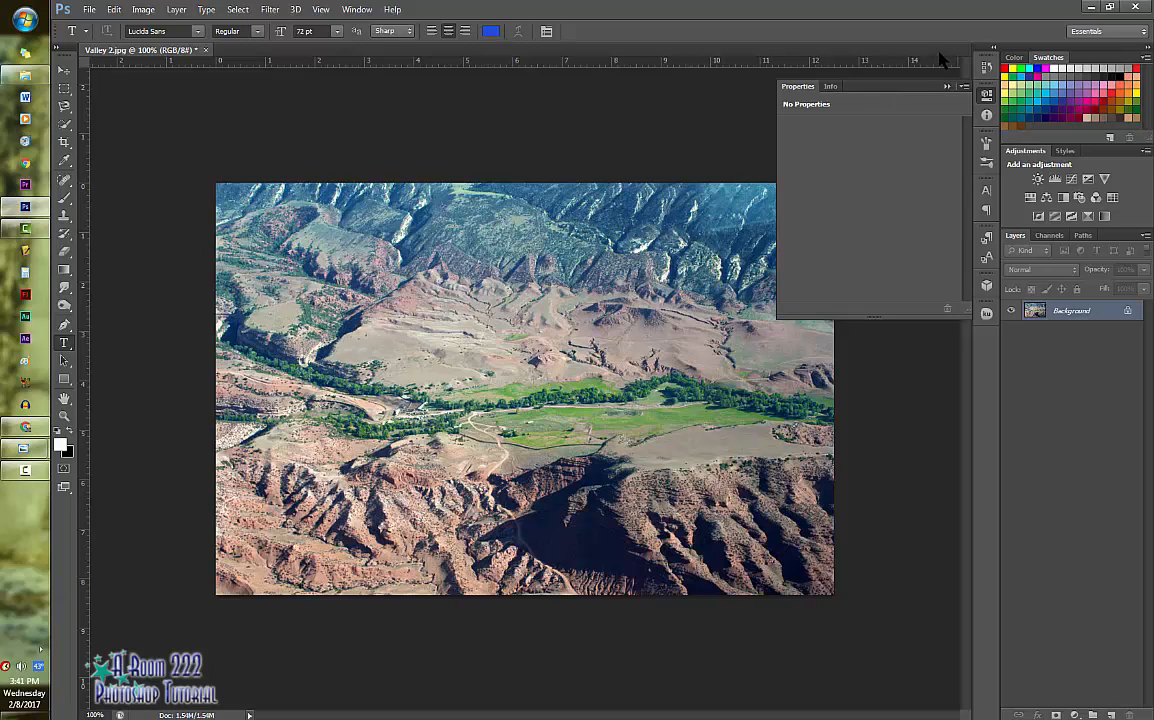
Add a Hue/Saturation adjustment layer and exaggerate the Yellows with Hue +180 and Saturation +100.
left_click(1030, 198)
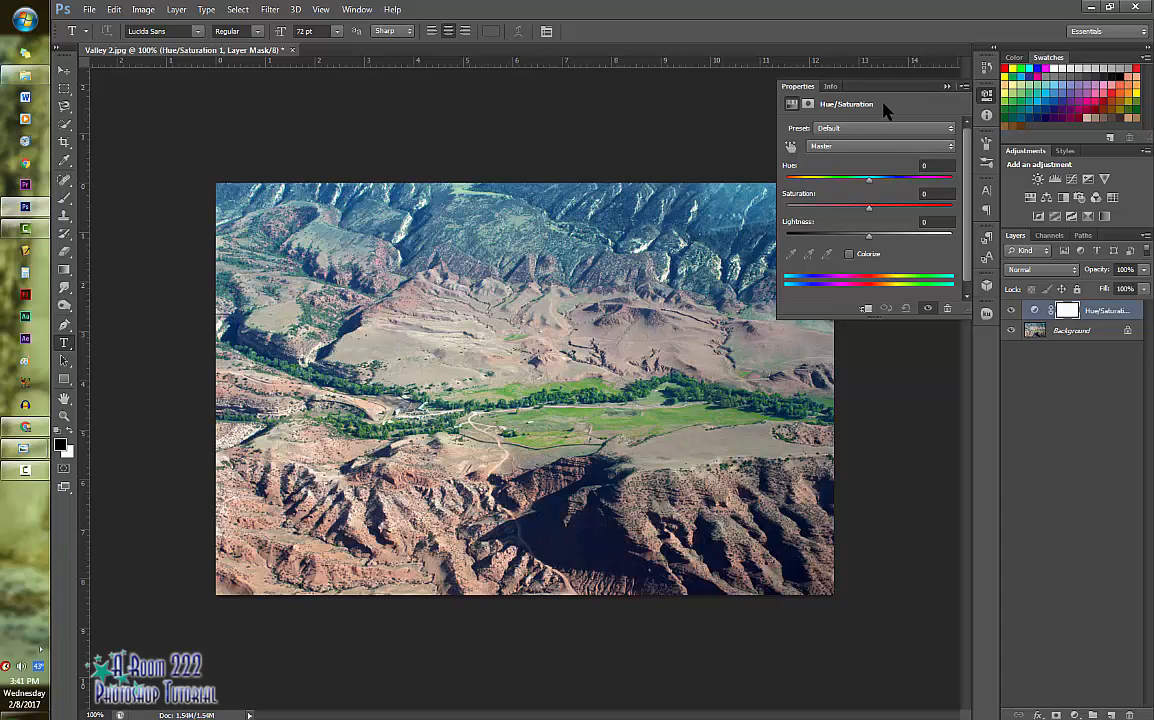
left_click(864, 148)
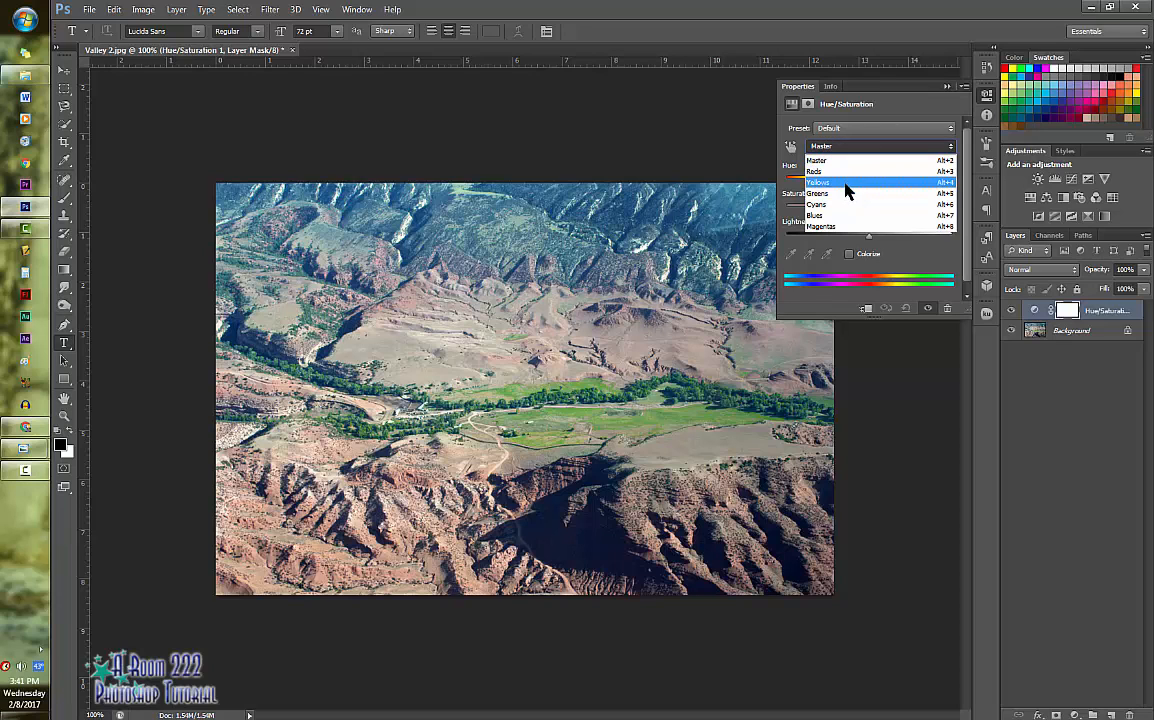
left_click(846, 183)
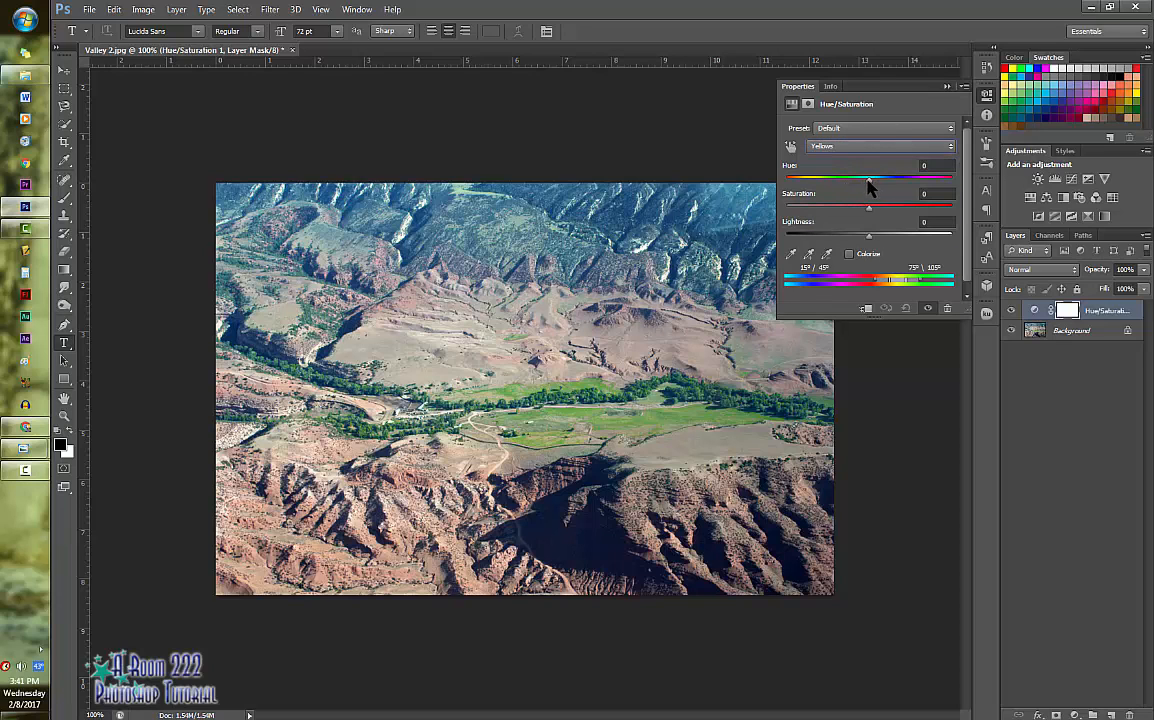
left_click_drag(869, 180, 962, 180)
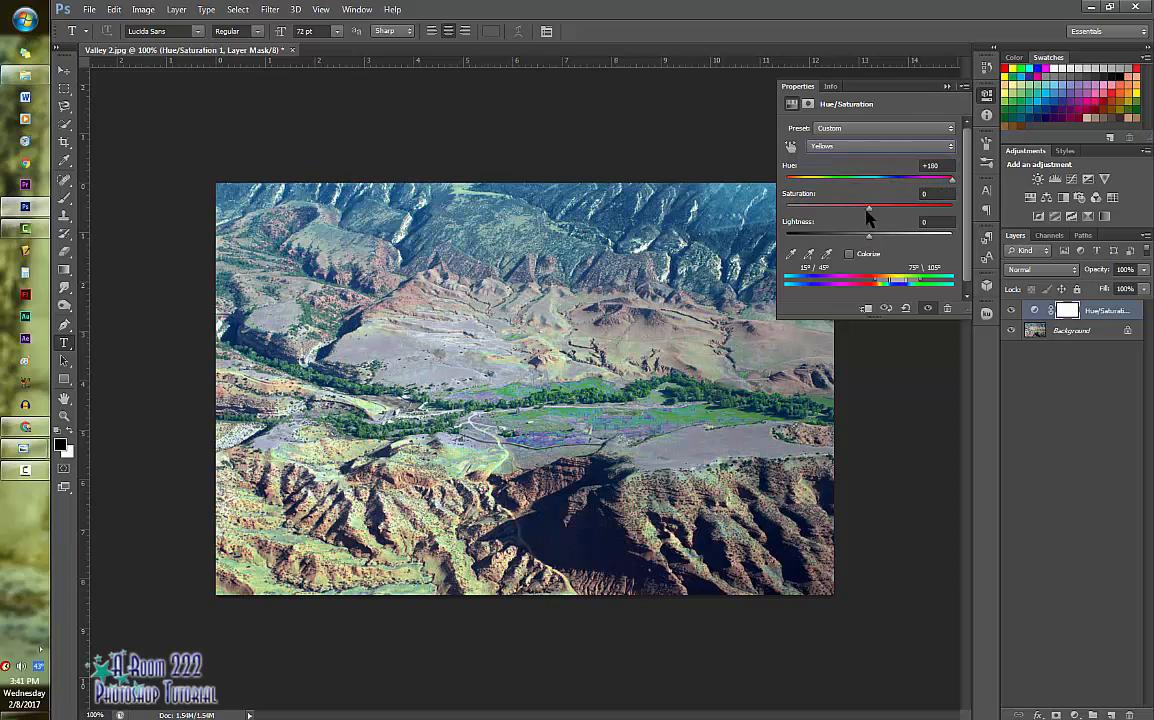
left_click_drag(867, 210, 984, 207)
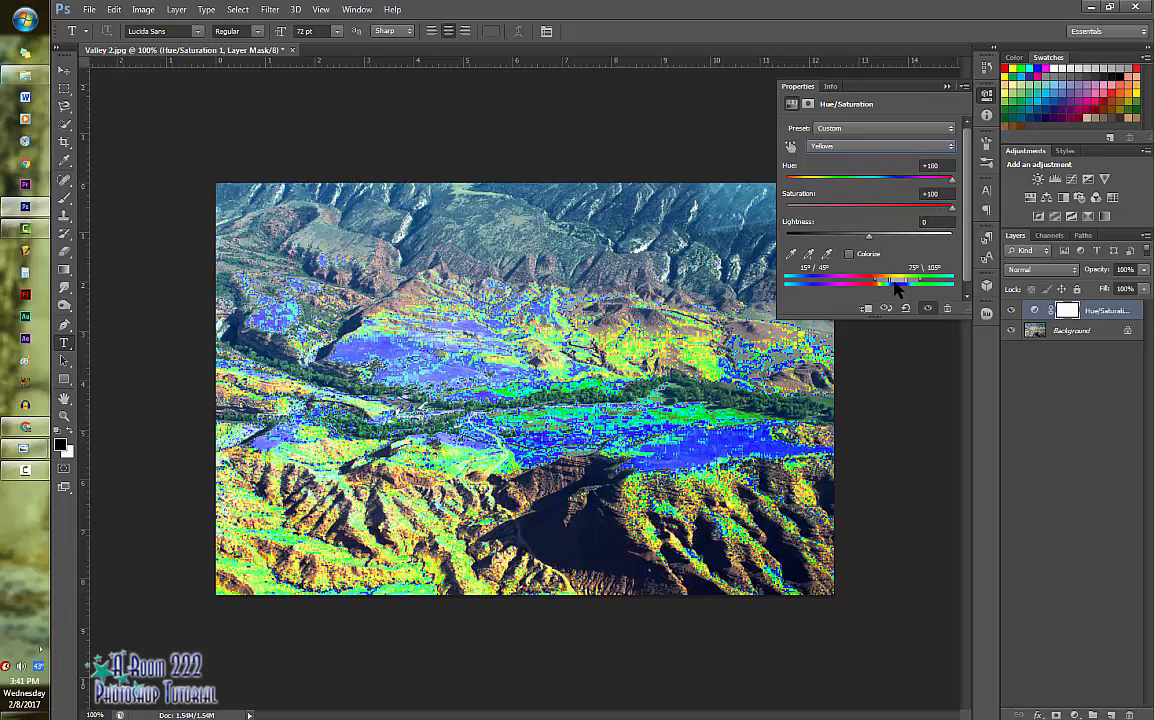
Shift the affected color range onto the reds, 329°/358° to 29°\58°, and reset its hue and saturation to 0.
mouse_move(898, 285)
left_mouse_down()
mouse_move(860, 285)
mouse_move(876, 282)
left_mouse_up()
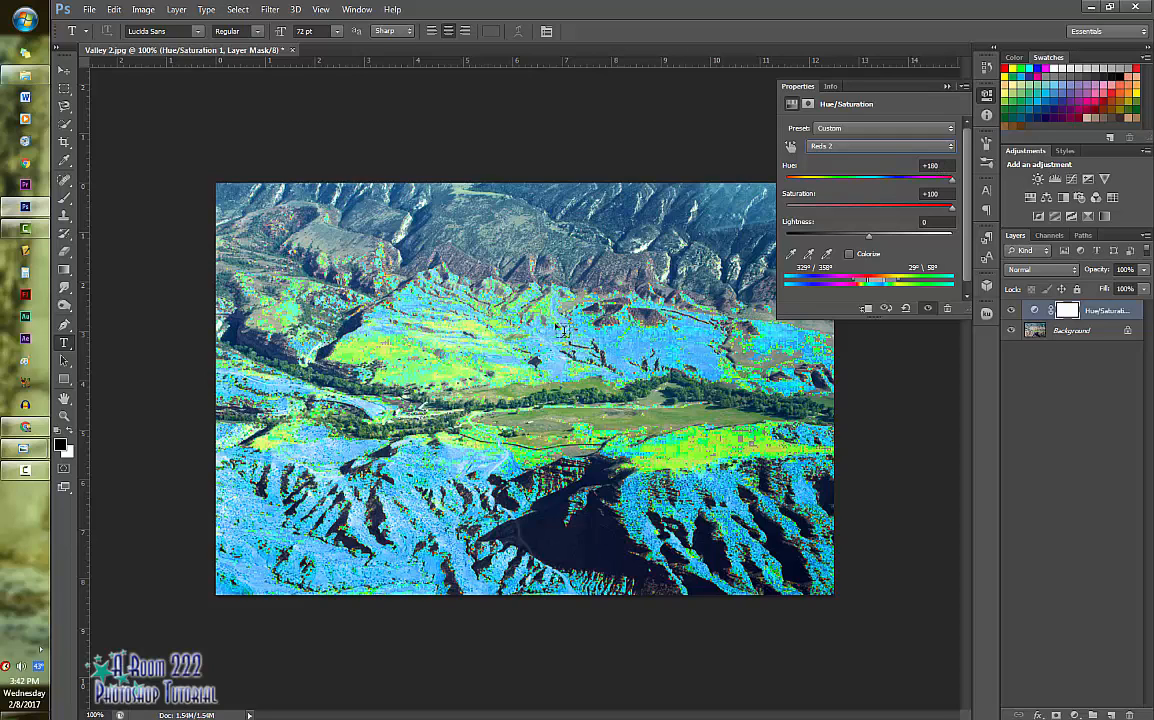
left_click(938, 165)
type("0")
key("Return")
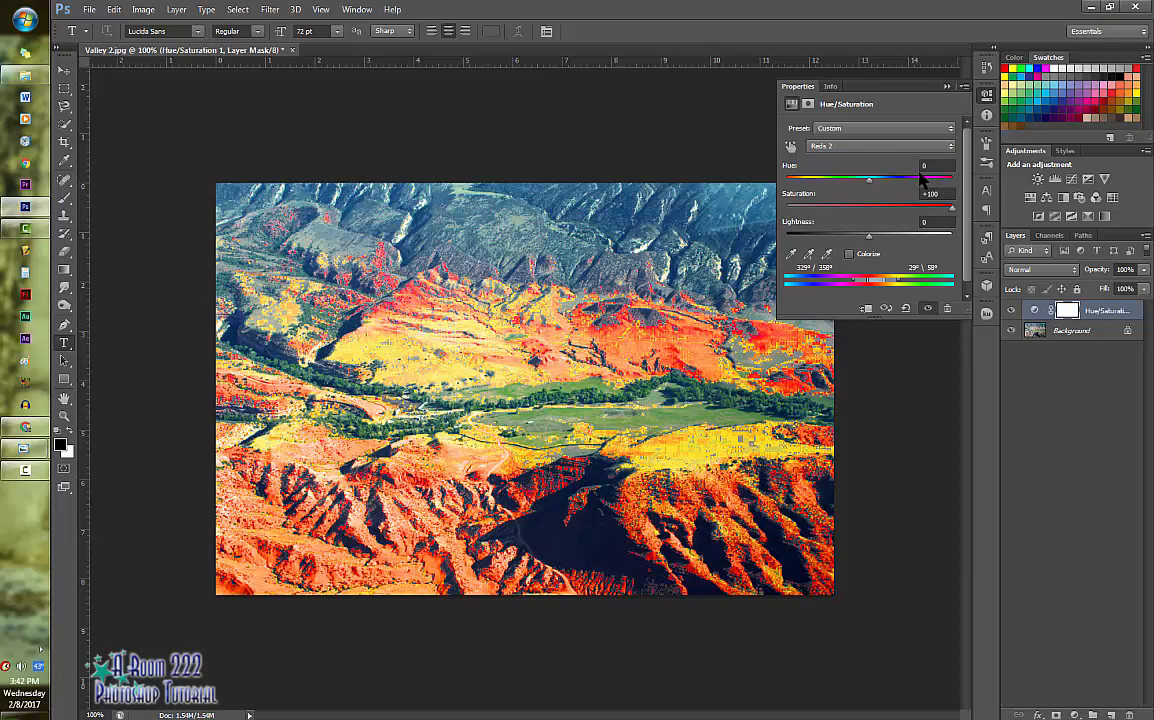
left_click(936, 193)
type("0")
key("Return")
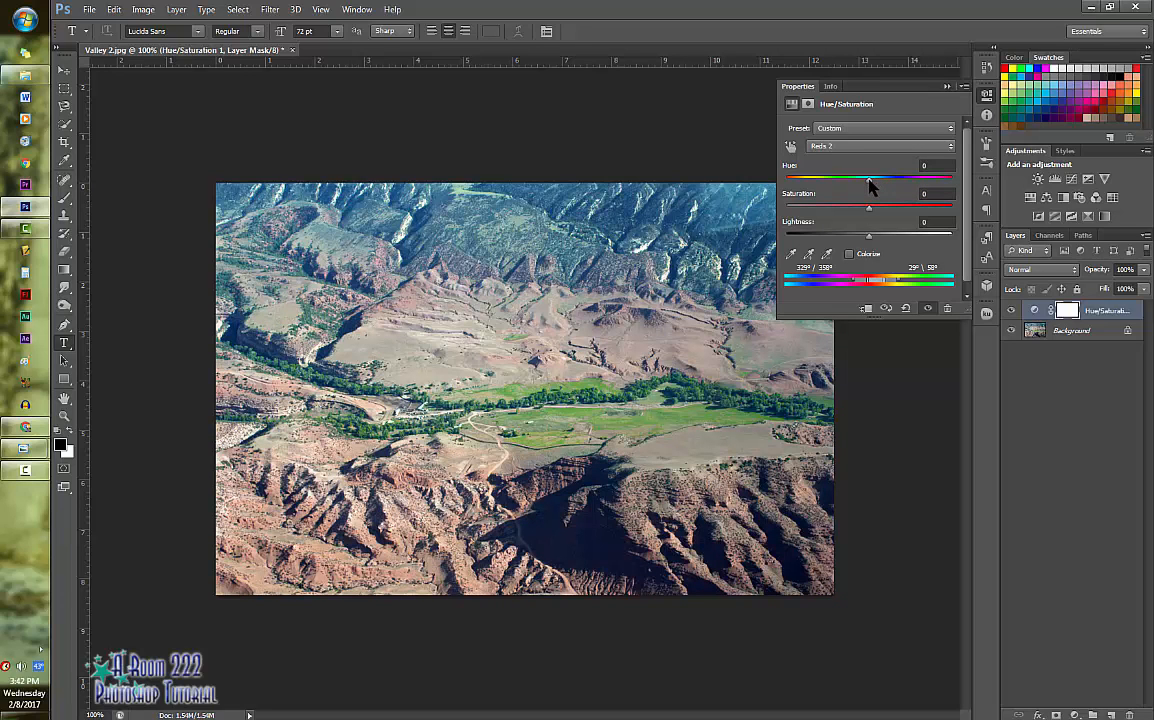
Set the reds range to Hue +39 and Saturation +46, and compare the photo with the adjustment layer hidden and shown.
left_click_drag(868, 181, 903, 187)
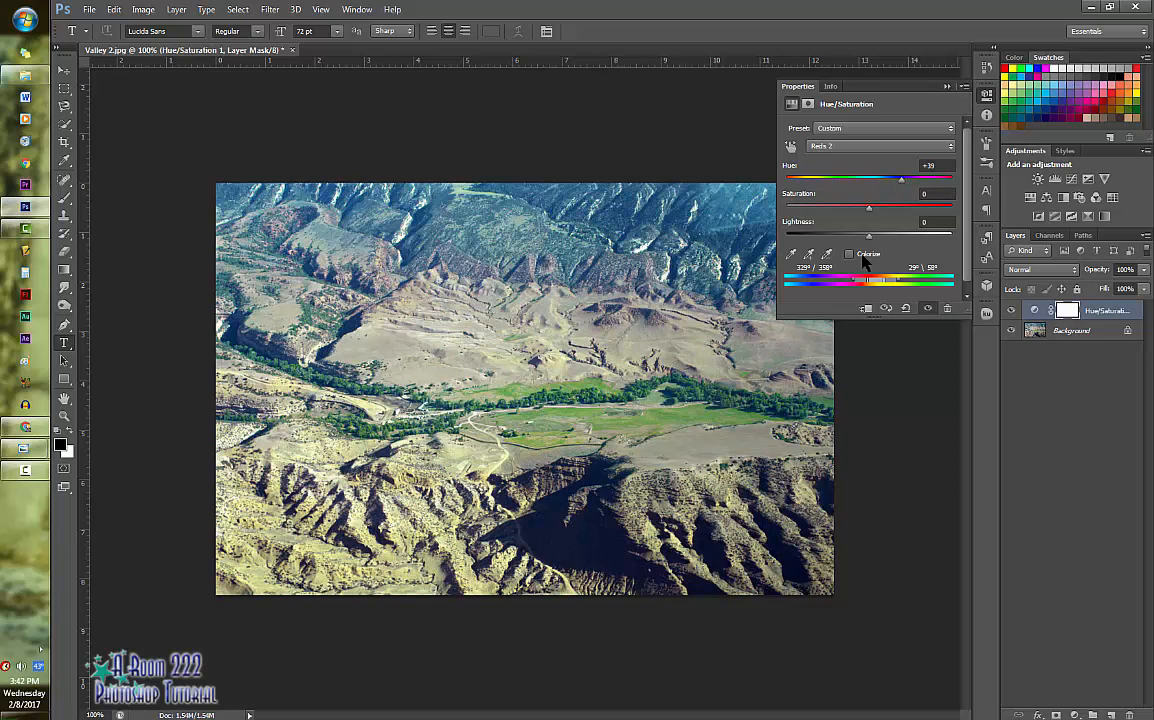
left_click_drag(869, 208, 909, 214)
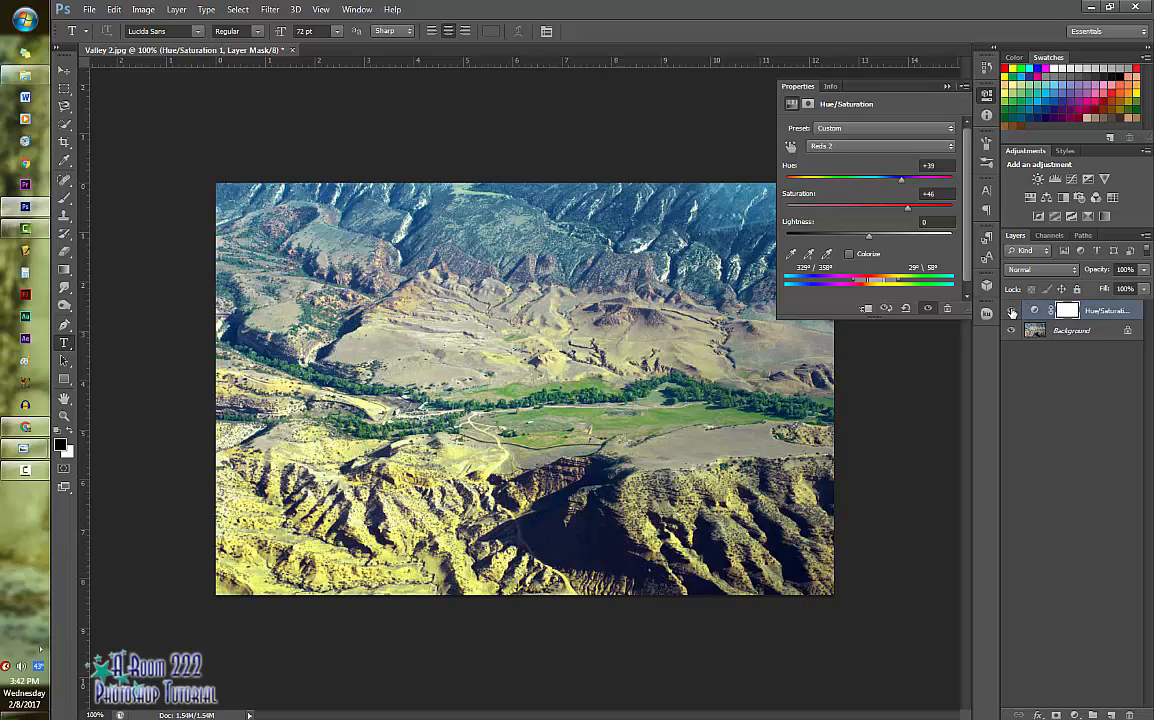
left_click(1011, 312)
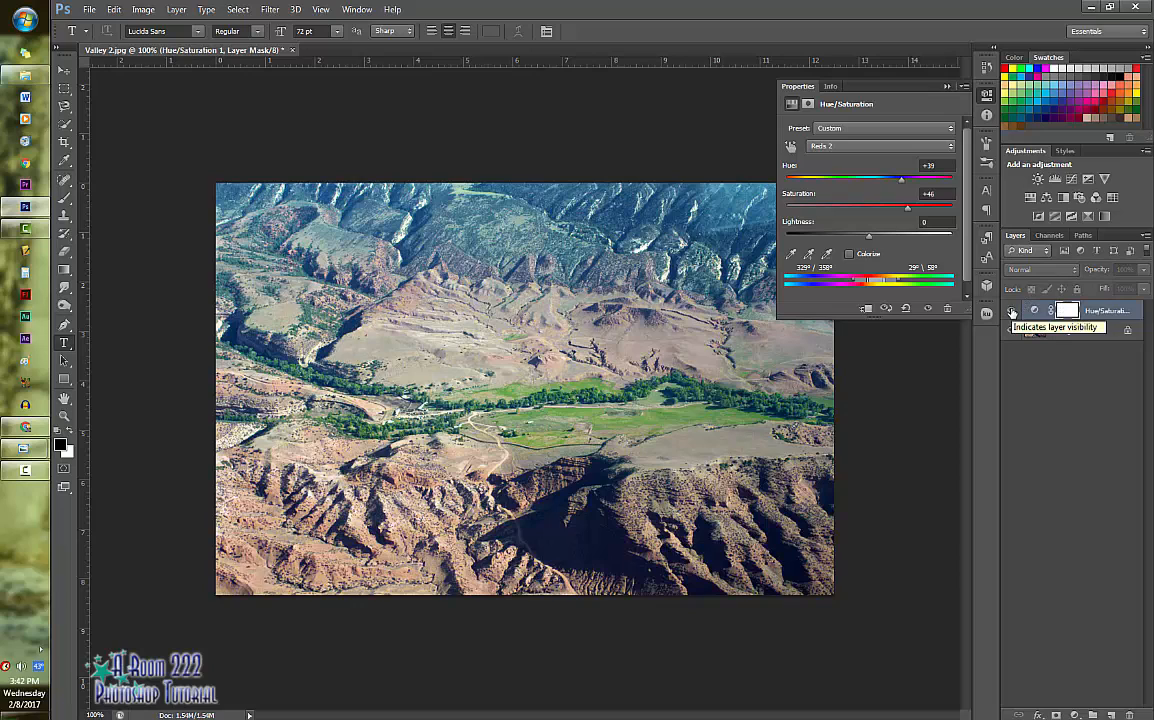
left_click(1011, 312)
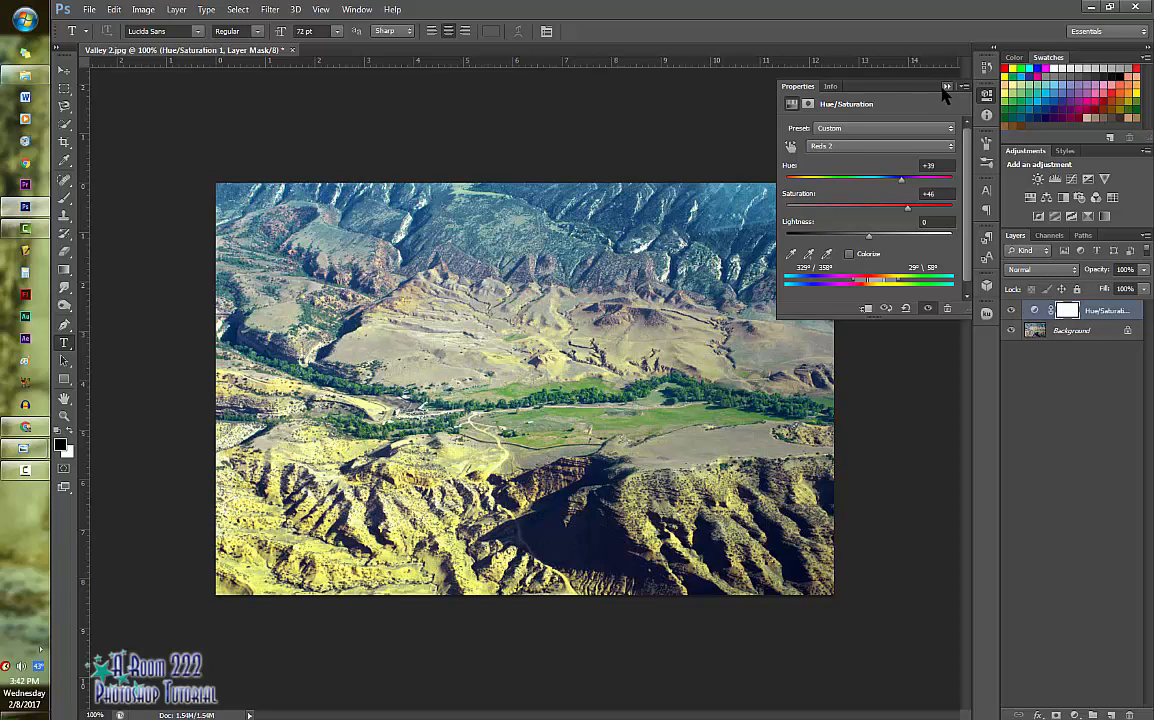
Merge the reds Hue/Saturation adjustment layer with the Background layer.
left_click(1071, 332)
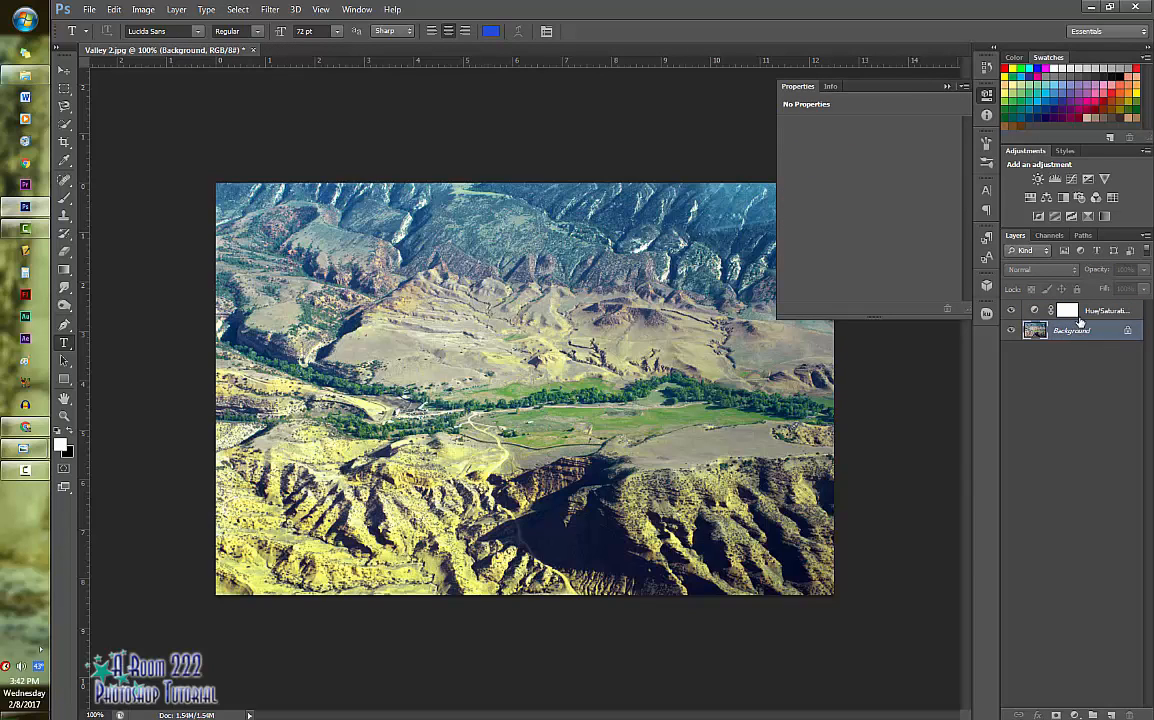
left_click(1081, 317, "shift")
right_click(1084, 321)
left_click(1008, 499)
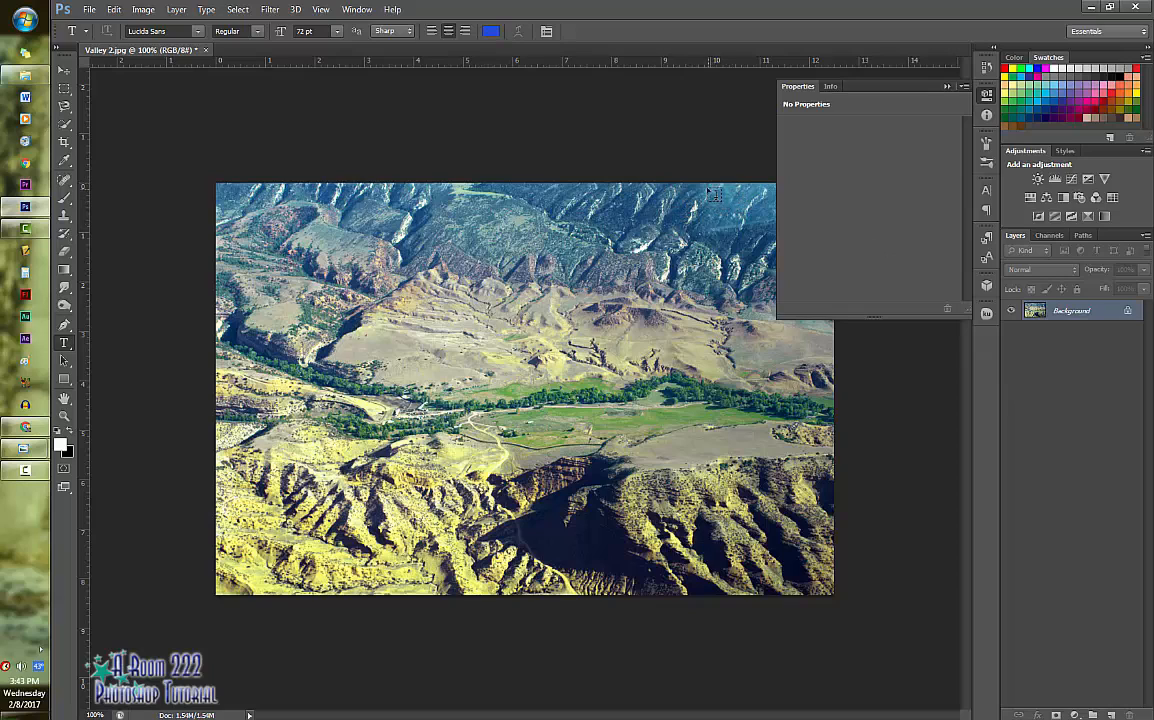
Add another Hue/Saturation adjustment layer and exaggerate the Blues with Hue +180 and Saturation +100.
left_click(1030, 198)
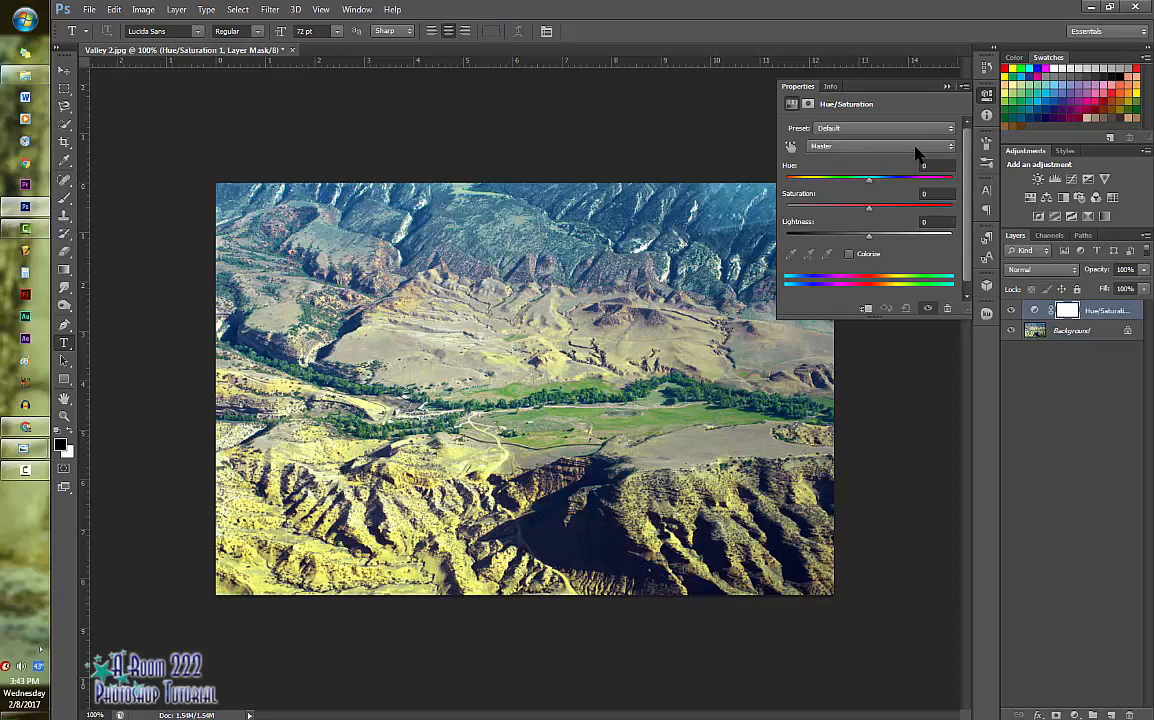
left_click(862, 146)
left_click(850, 215)
left_click_drag(868, 180, 952, 178)
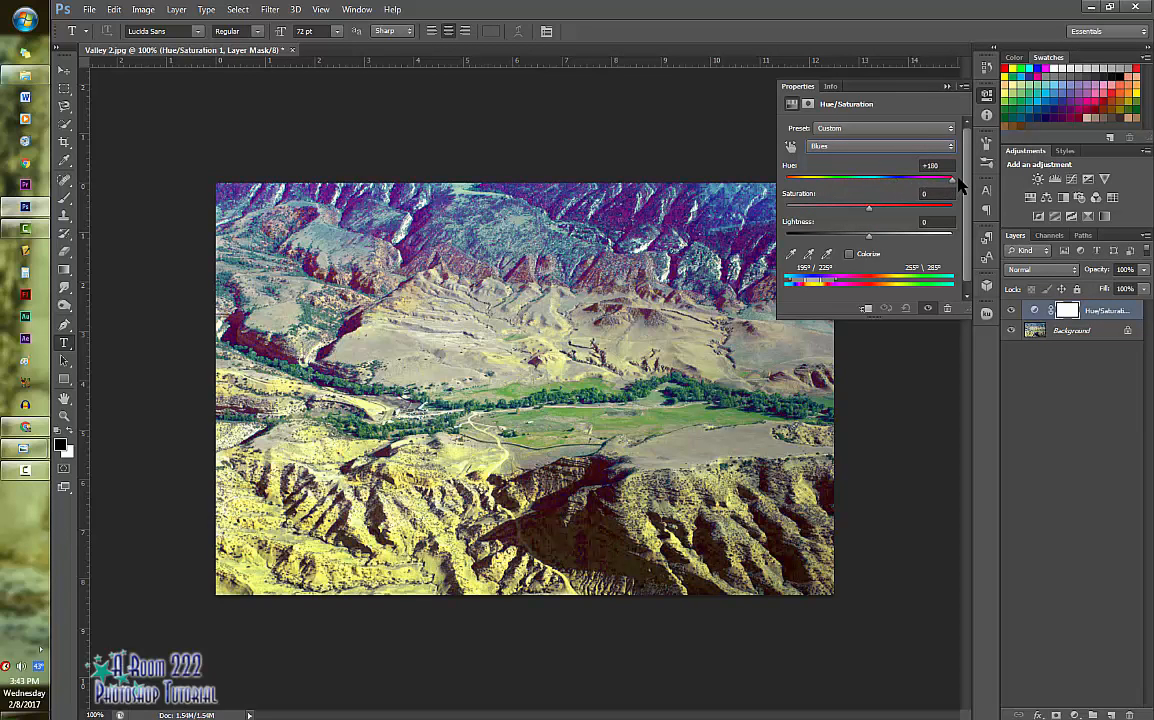
left_click_drag(868, 207, 1020, 208)
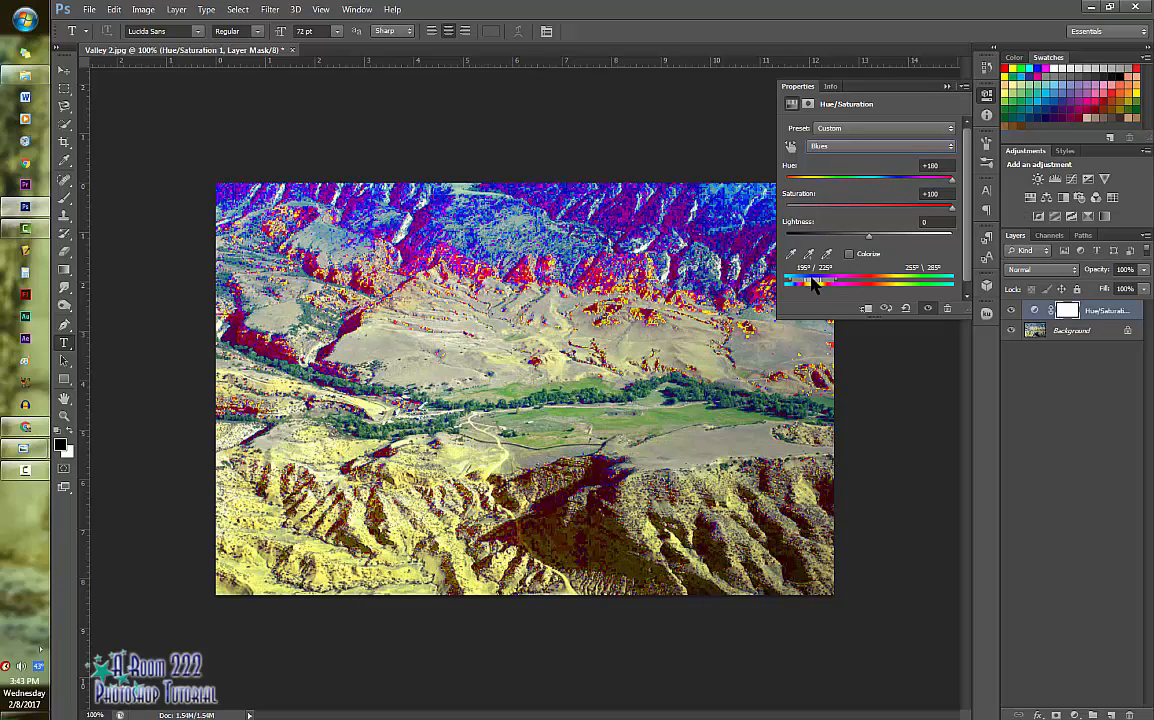
Narrow the affected color range to the mountains' cyan-blues, 180°/200° to 202°\208°, and reset its hue and saturation to 0.
mouse_move(791, 285)
left_mouse_down()
mouse_move(829, 283)
mouse_move(798, 287)
left_mouse_up()
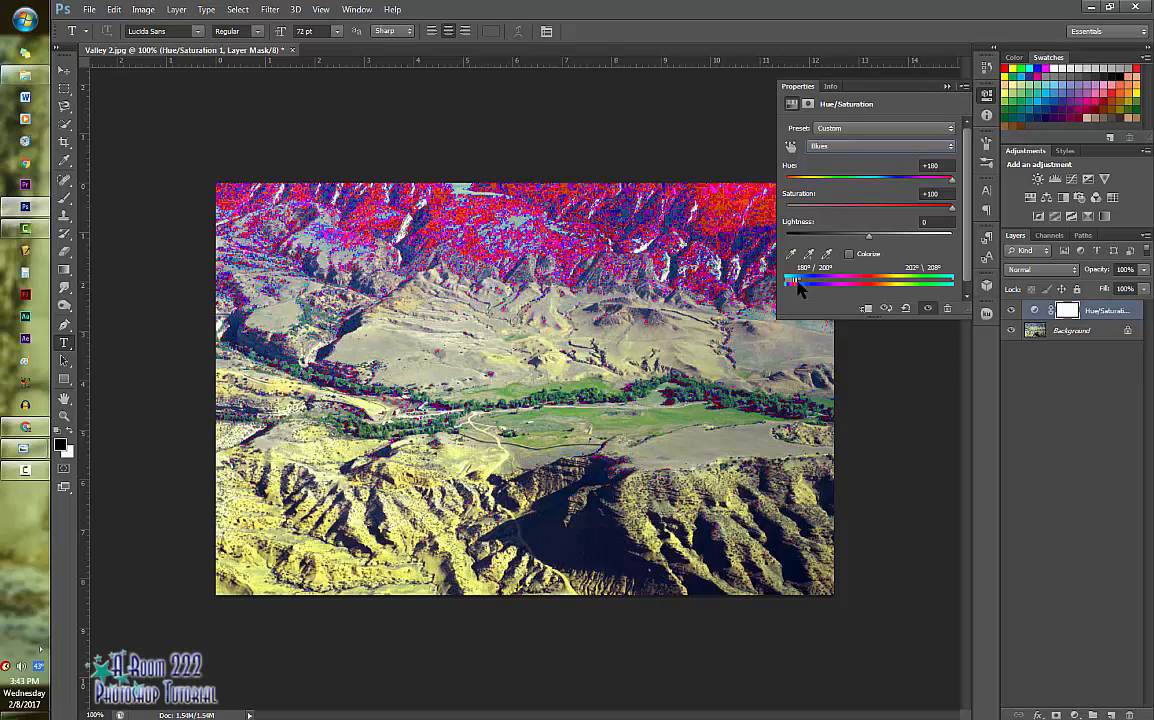
left_click_drag(798, 287, 798, 287)
left_click(940, 167)
type("0")
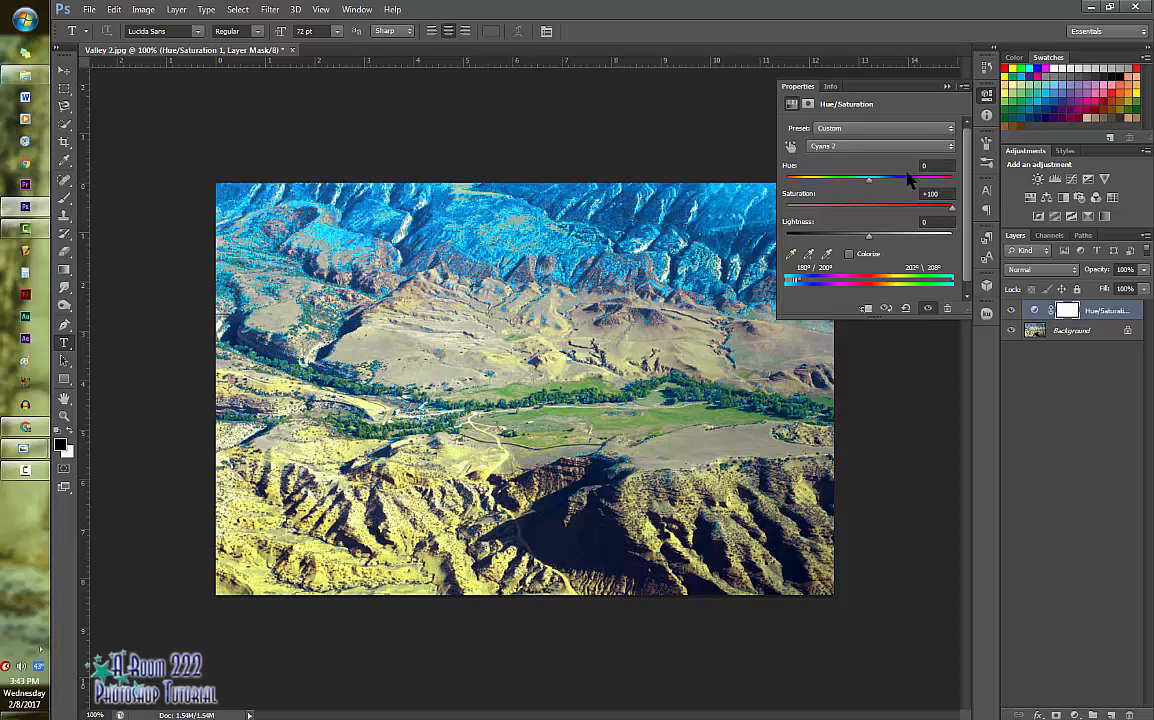
left_click(920, 193)
key("Return")
left_click(931, 195)
type("0")
key("Return")
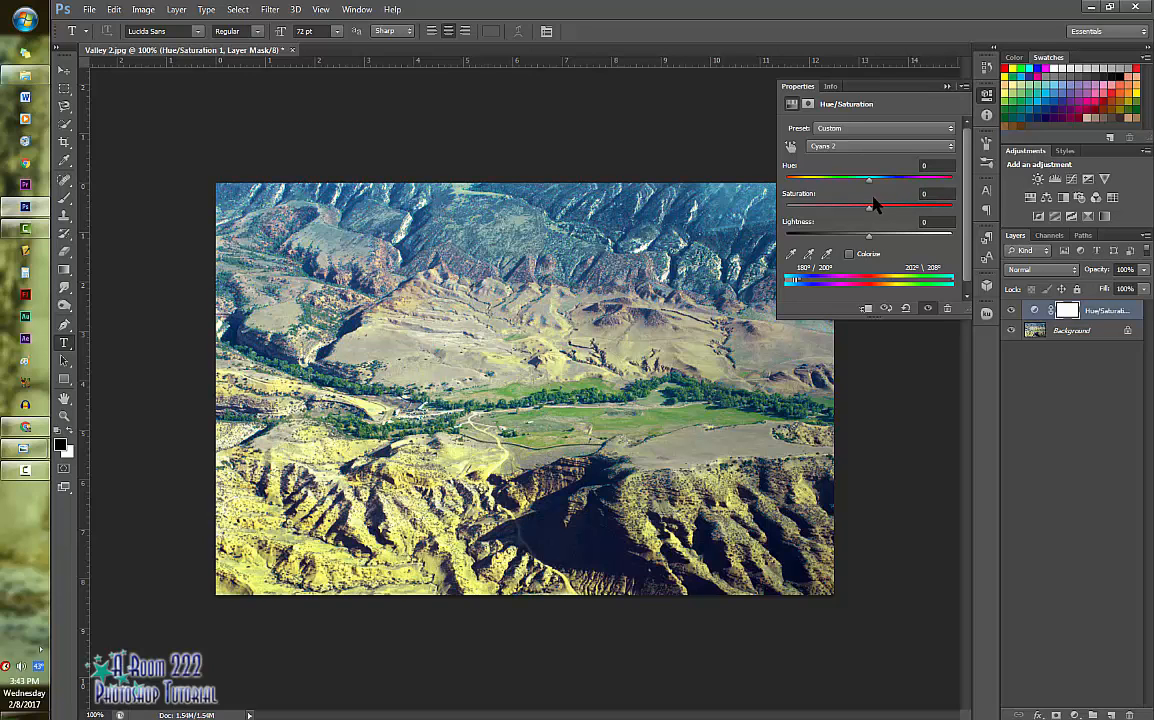
Set the cyan-blue range to Hue -9 and Saturation +2, and compare the photo with the adjustment layer hidden and shown.
left_click_drag(869, 181, 936, 210)
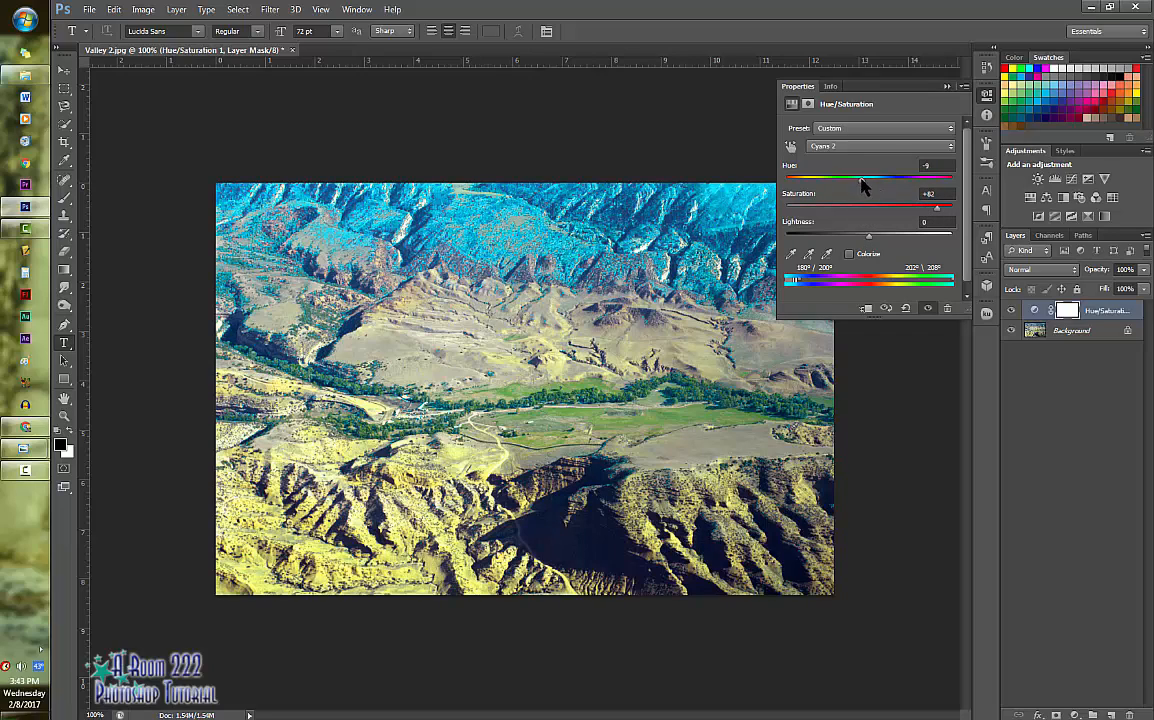
mouse_move(860, 181)
left_mouse_down()
mouse_move(920, 181)
mouse_move(827, 185)
mouse_move(843, 181)
left_mouse_up()
left_click_drag(938, 208, 864, 186)
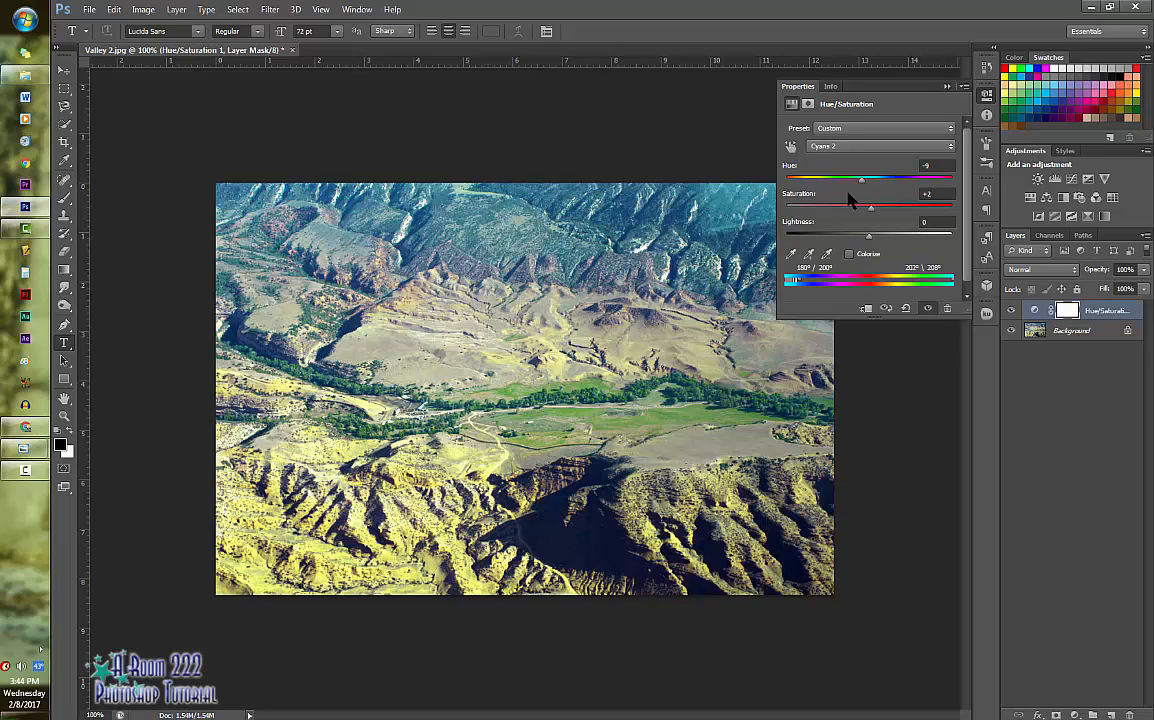
left_click(1010, 312)
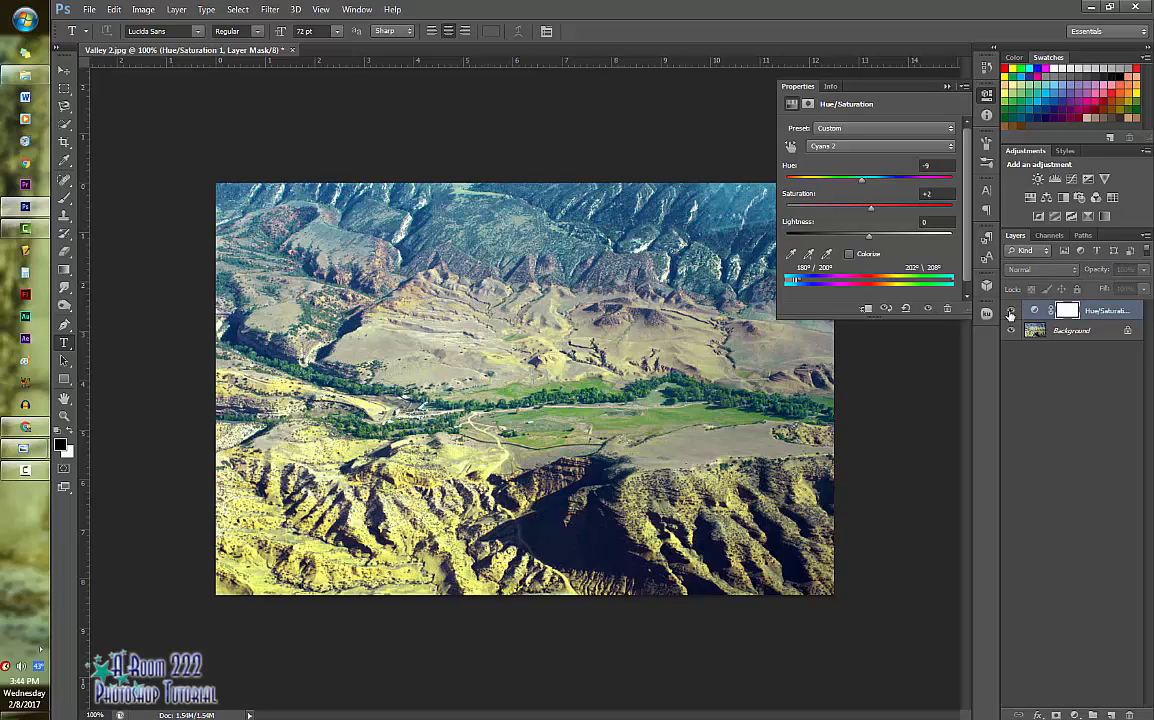
left_click(1010, 312)
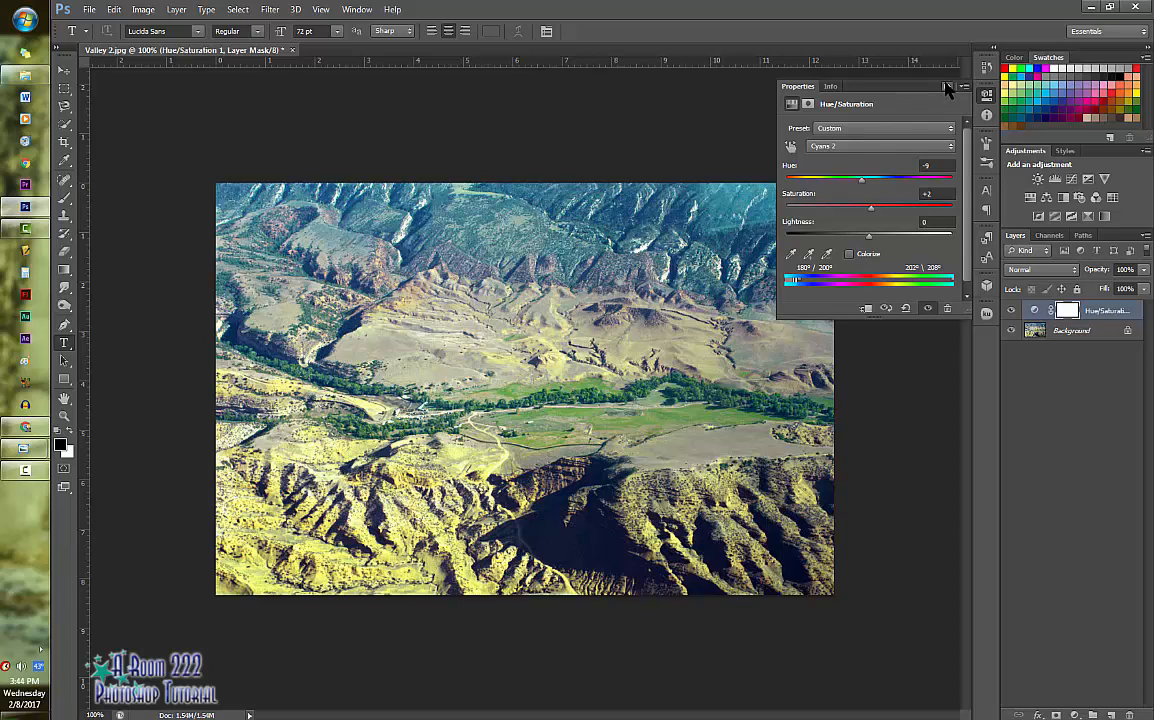
Merge the cyan-blue Hue/Saturation adjustment layer and the Background into a single layer.
left_click(1079, 318, "ctrl")
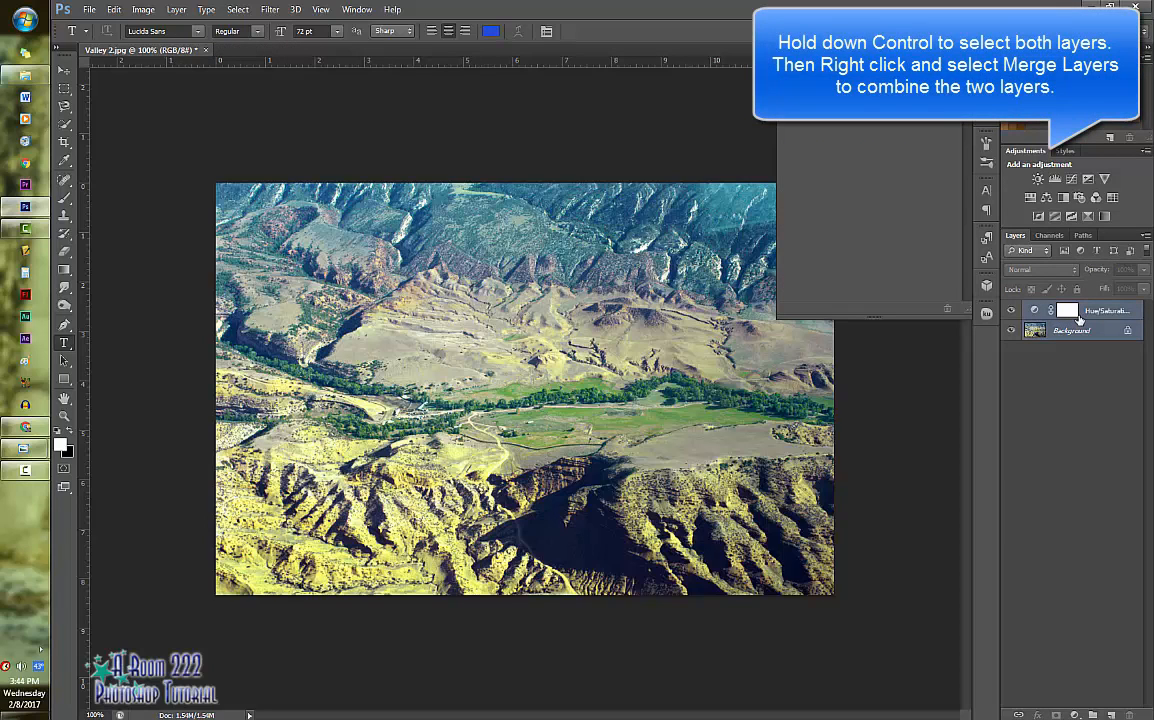
right_click(1097, 313)
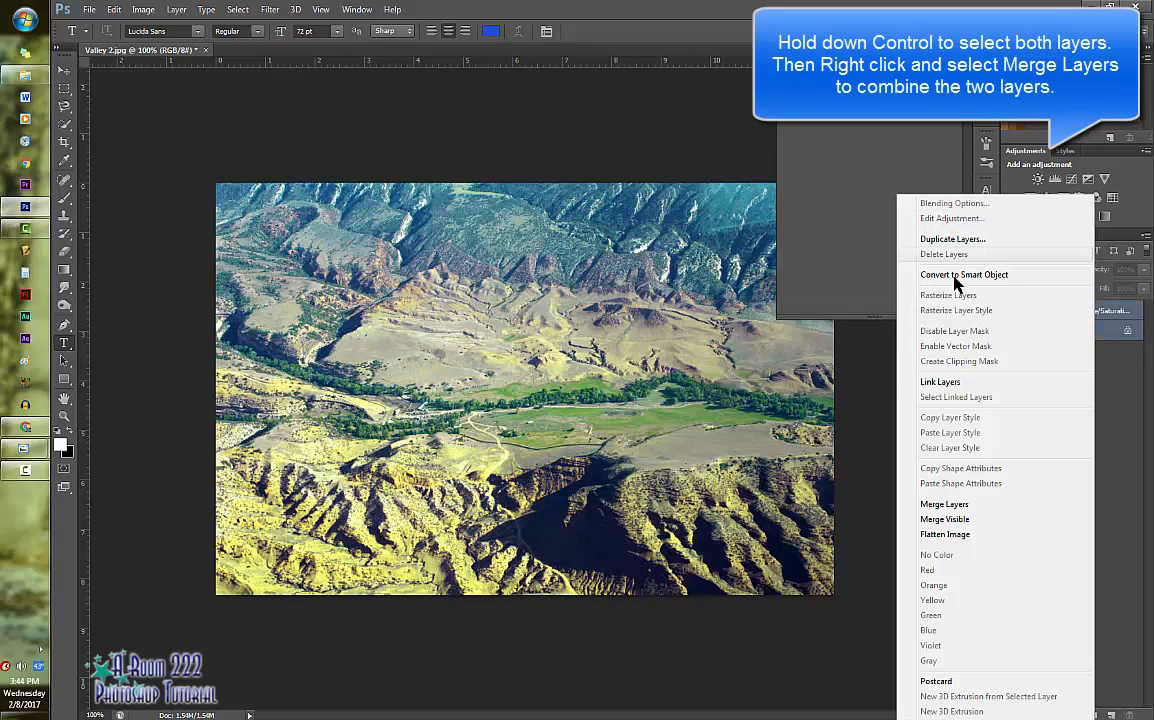
left_click(986, 506)
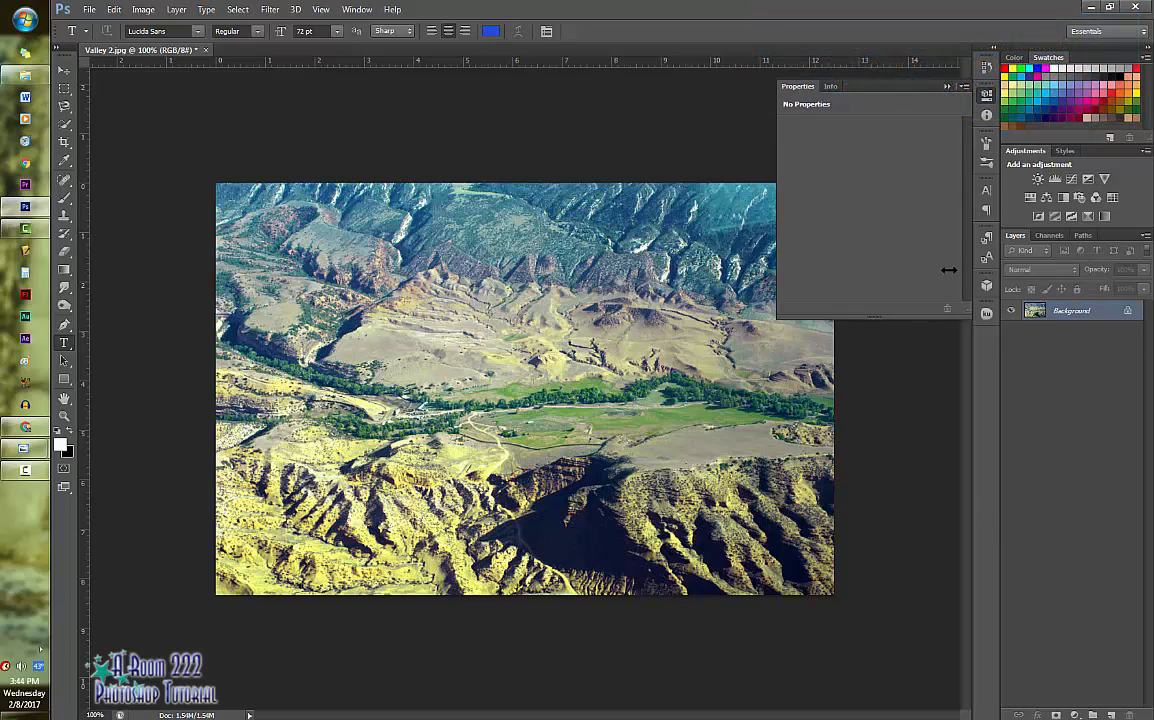
Start saving the photo under a new name, with JPEG format and the file name "Valley 2 Hue Saturation".
left_click(90, 10)
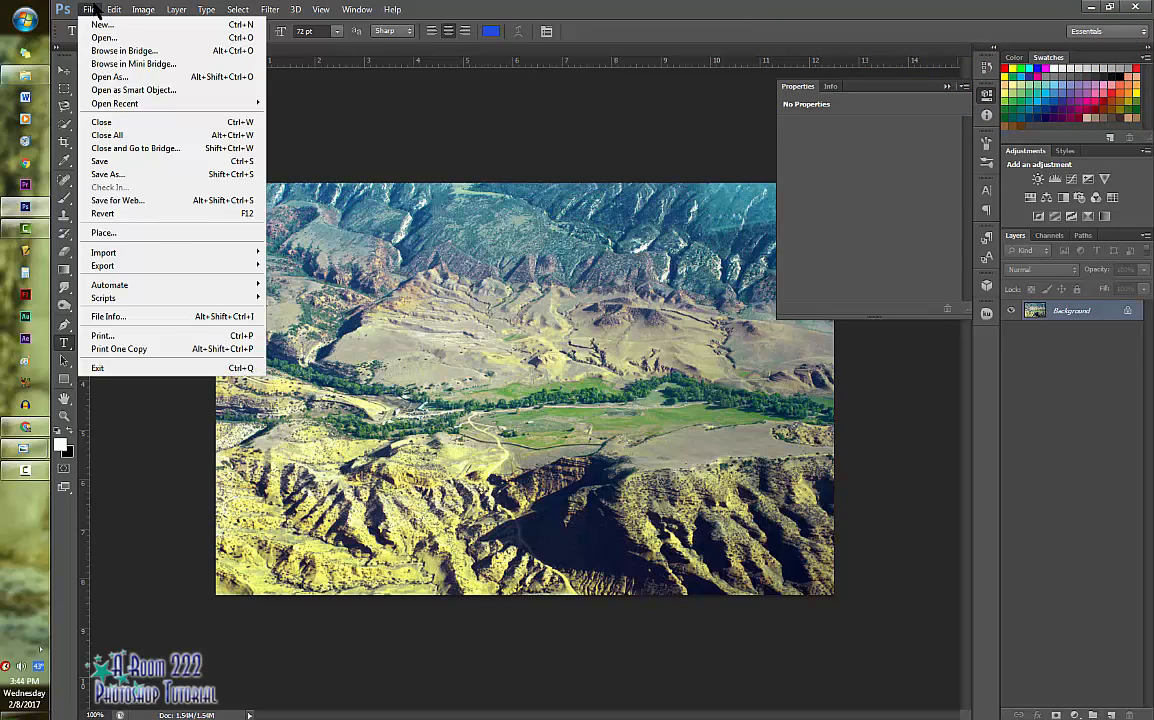
left_click(108, 174)
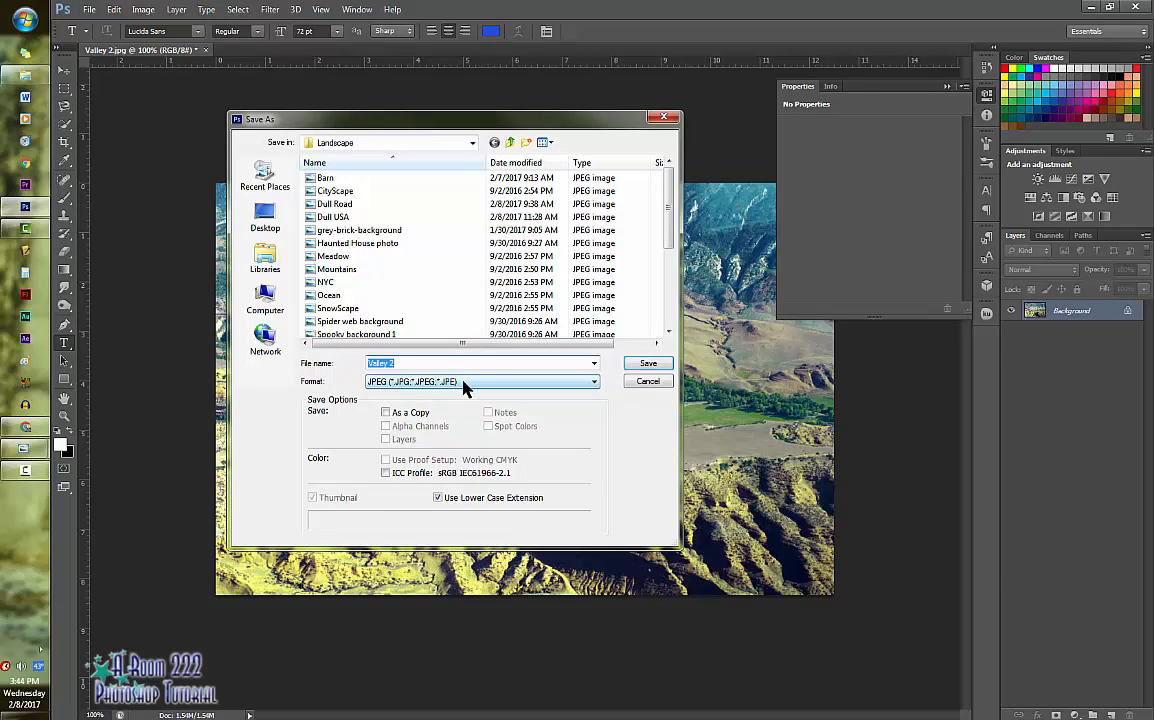
left_click(463, 386)
left_click(458, 477)
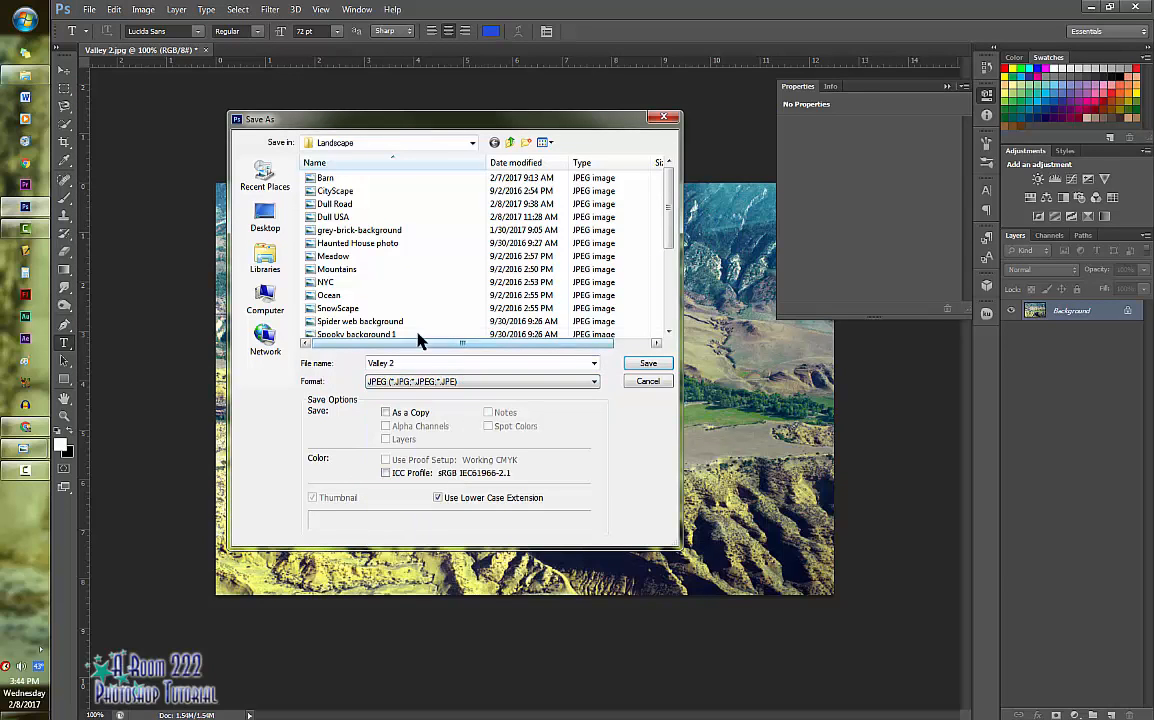
left_click(418, 362)
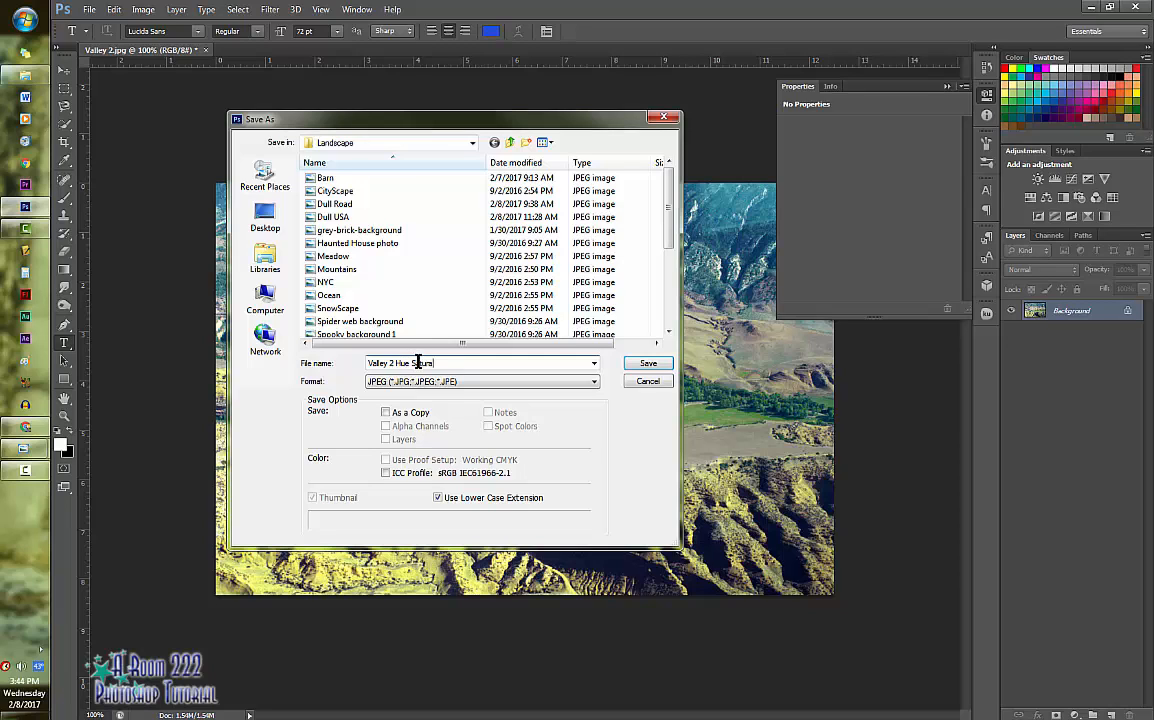
Save the JPEG in the teacher's folder under 2016-2017 on the hsvideo$ (Z:) drive, with High quality and Baseline ("Standard") format.
left_click(257, 308)
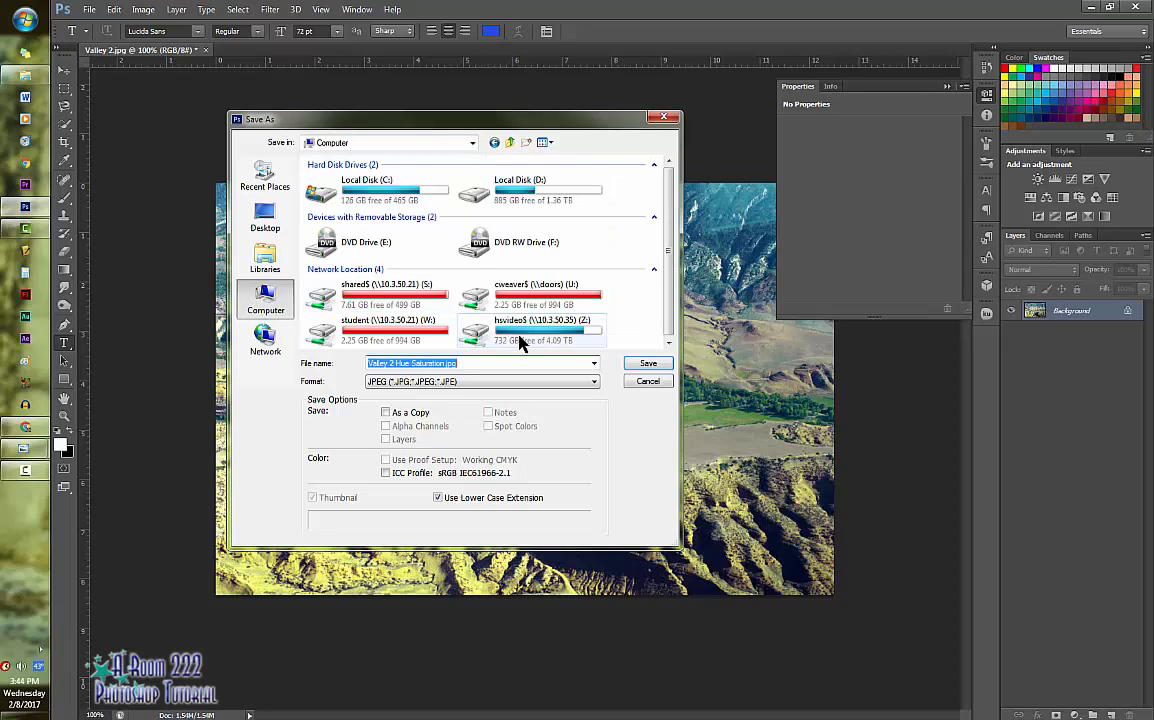
double_click(521, 338)
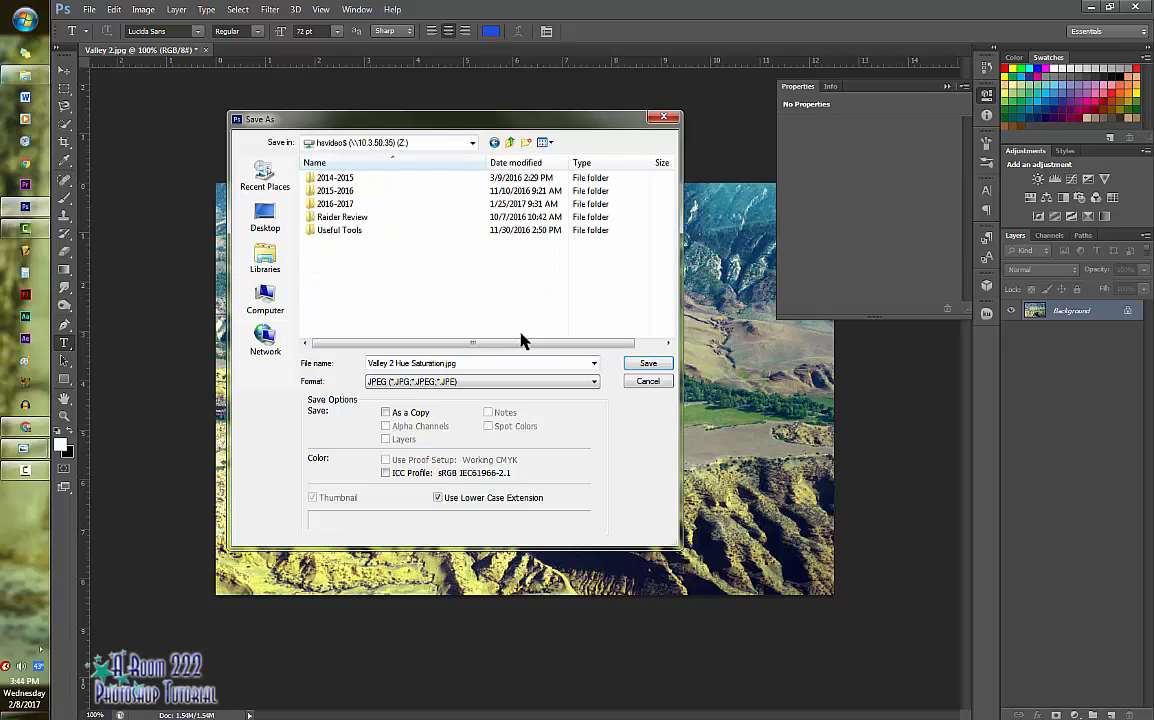
double_click(360, 205)
double_click(336, 218)
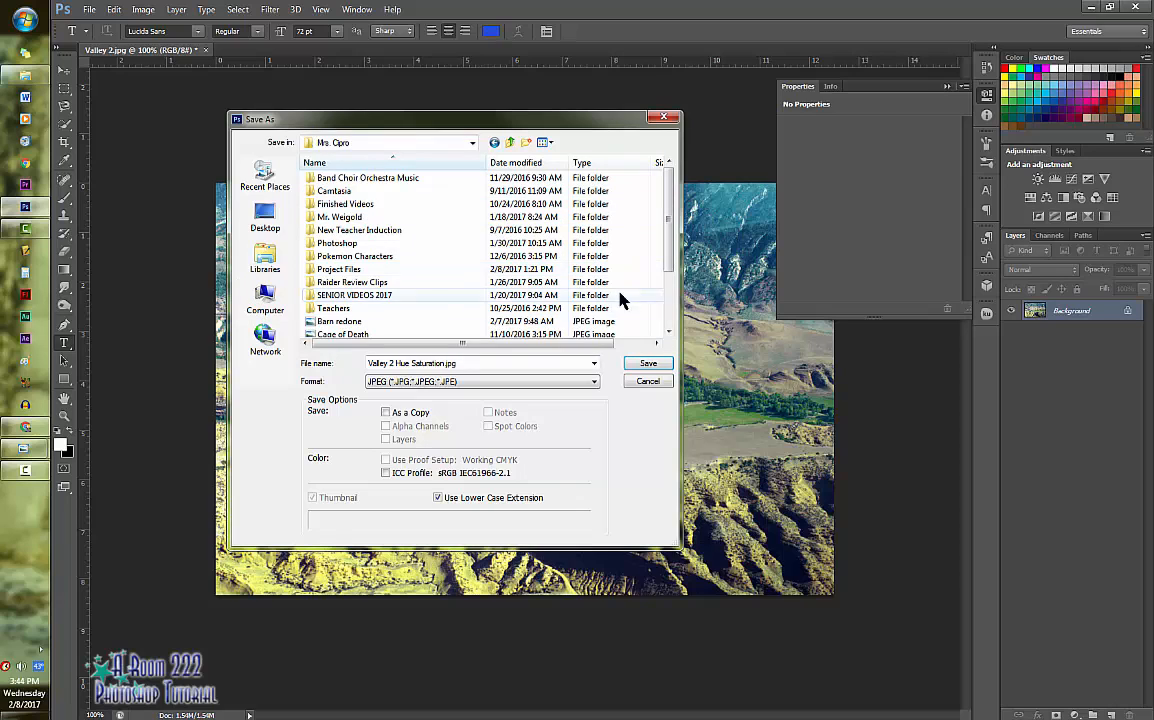
left_click(648, 366)
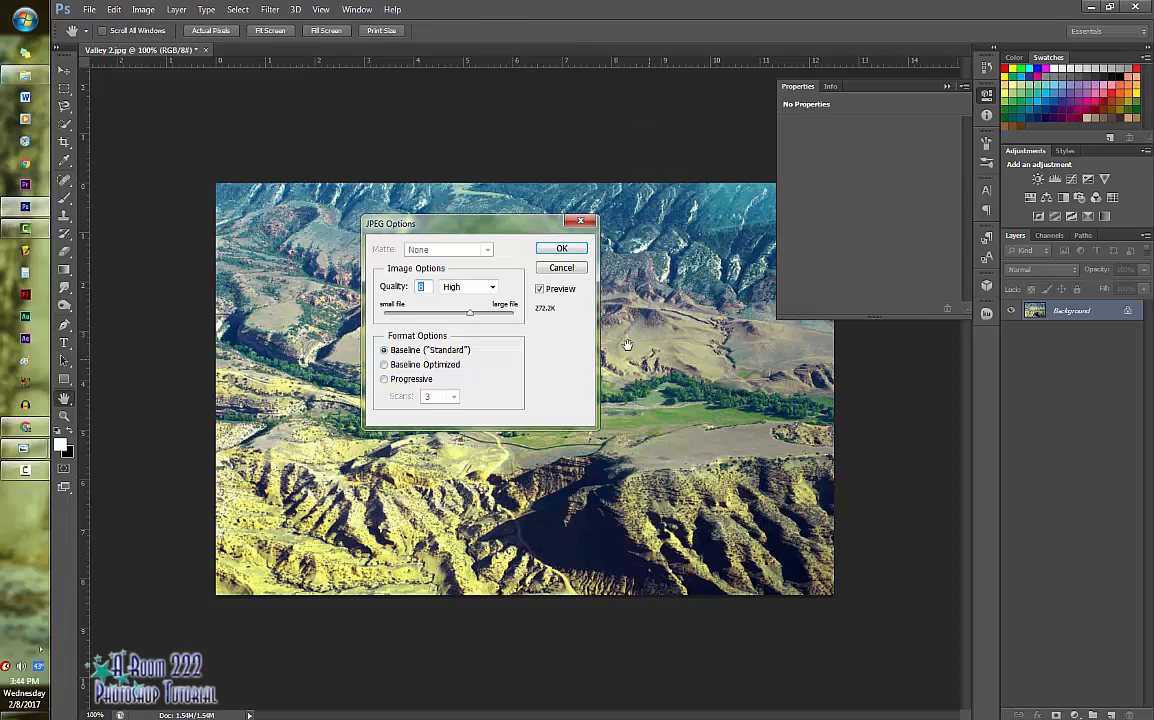
left_click(559, 249)
key("t")
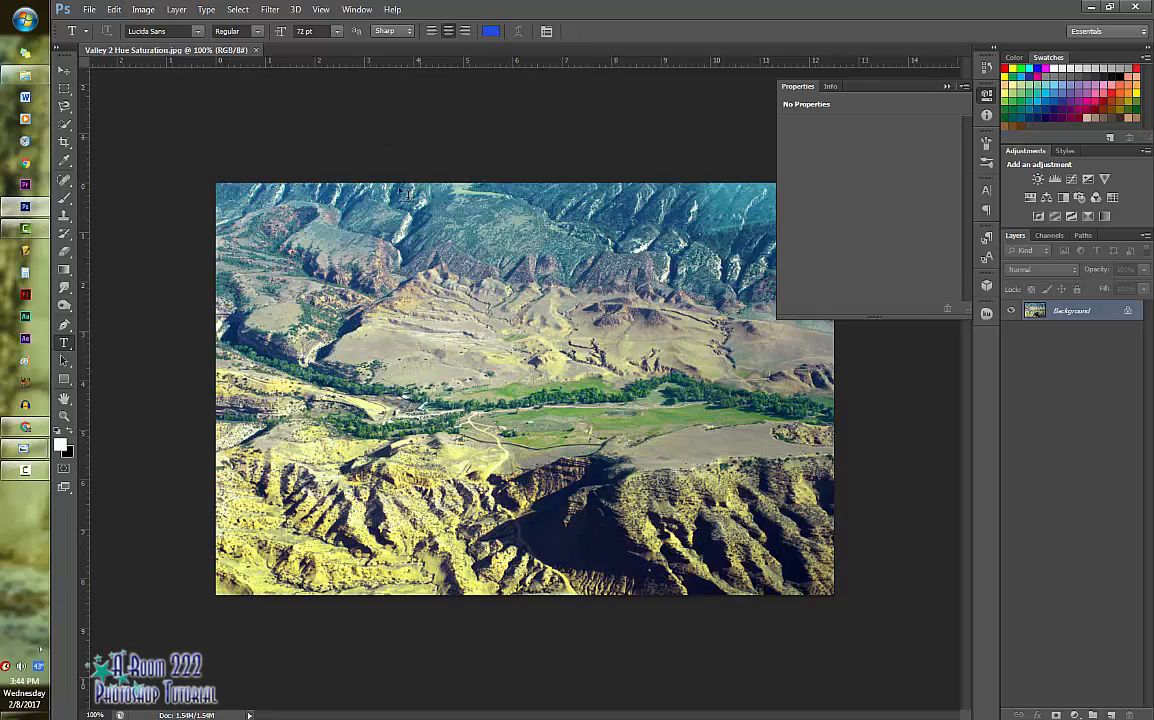
Open the original Valley 2 photo from the Landscape stock photos in Photoshop Tools and Resources on the hsvideo$ (Z:) drive.
left_click(88, 10)
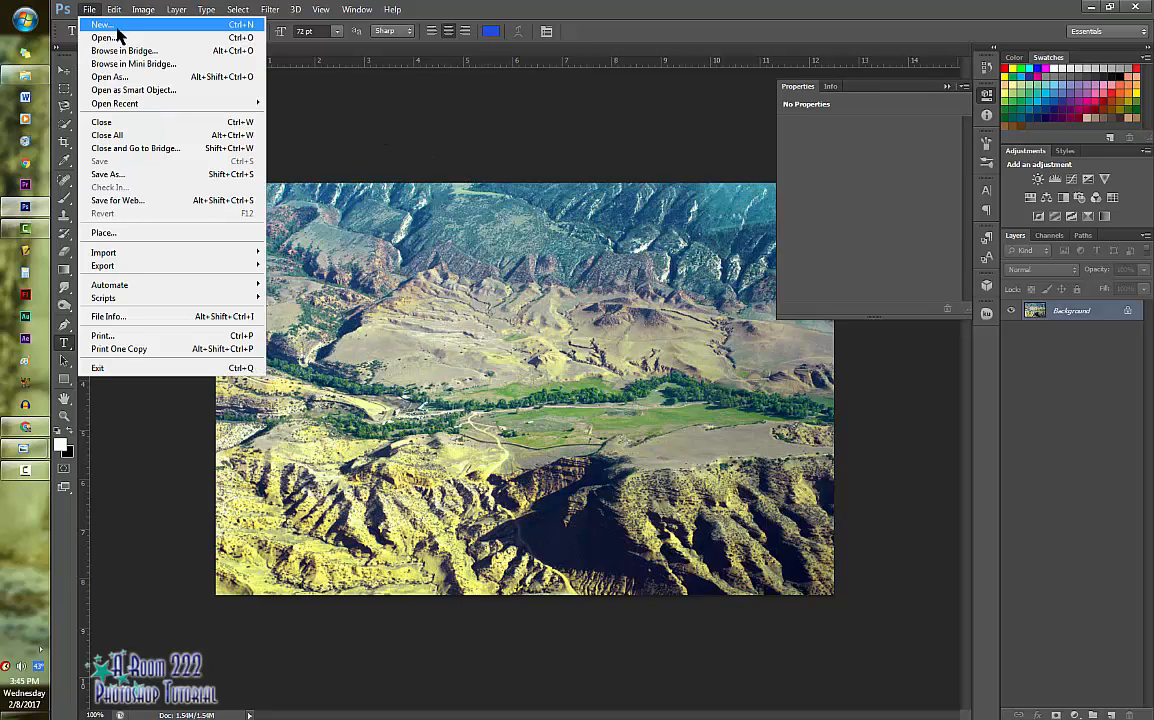
left_click(102, 41)
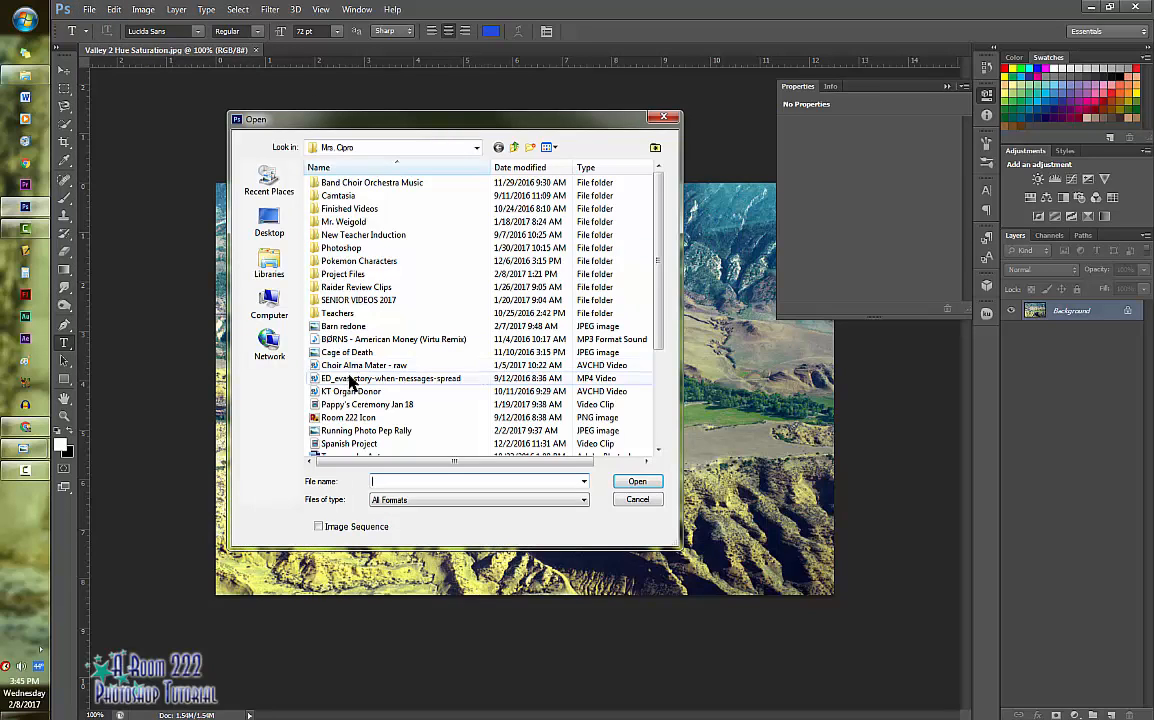
left_click(289, 309)
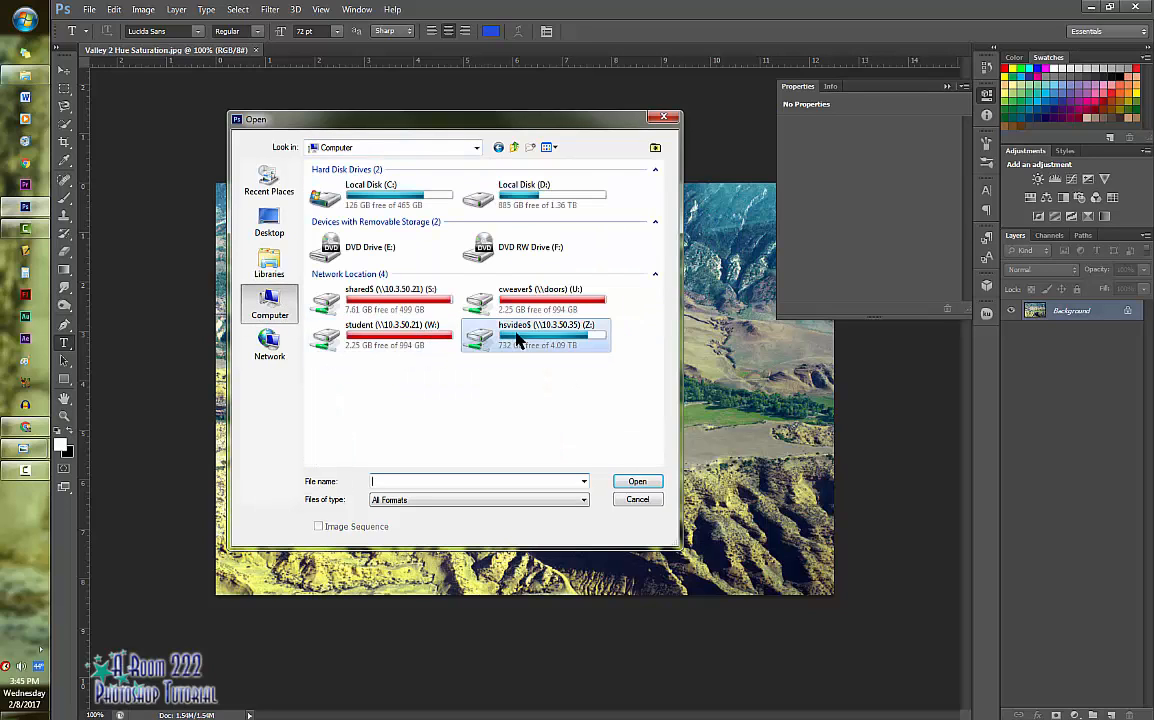
double_click(515, 334)
double_click(340, 210)
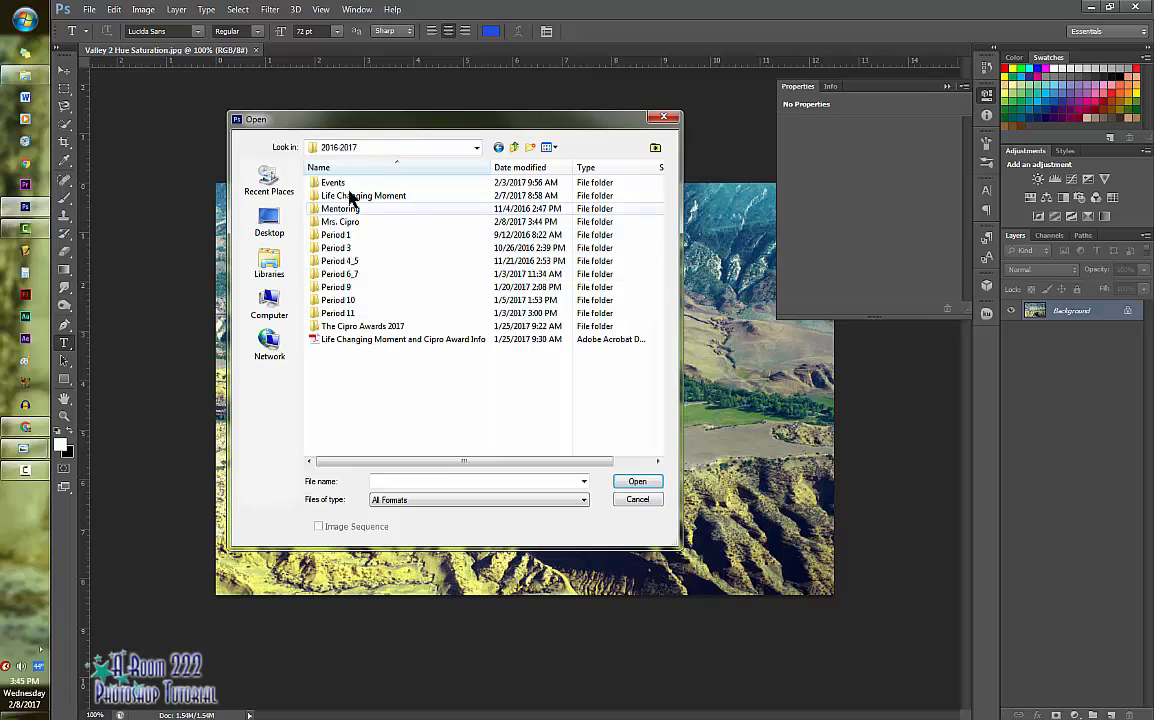
left_click(268, 301)
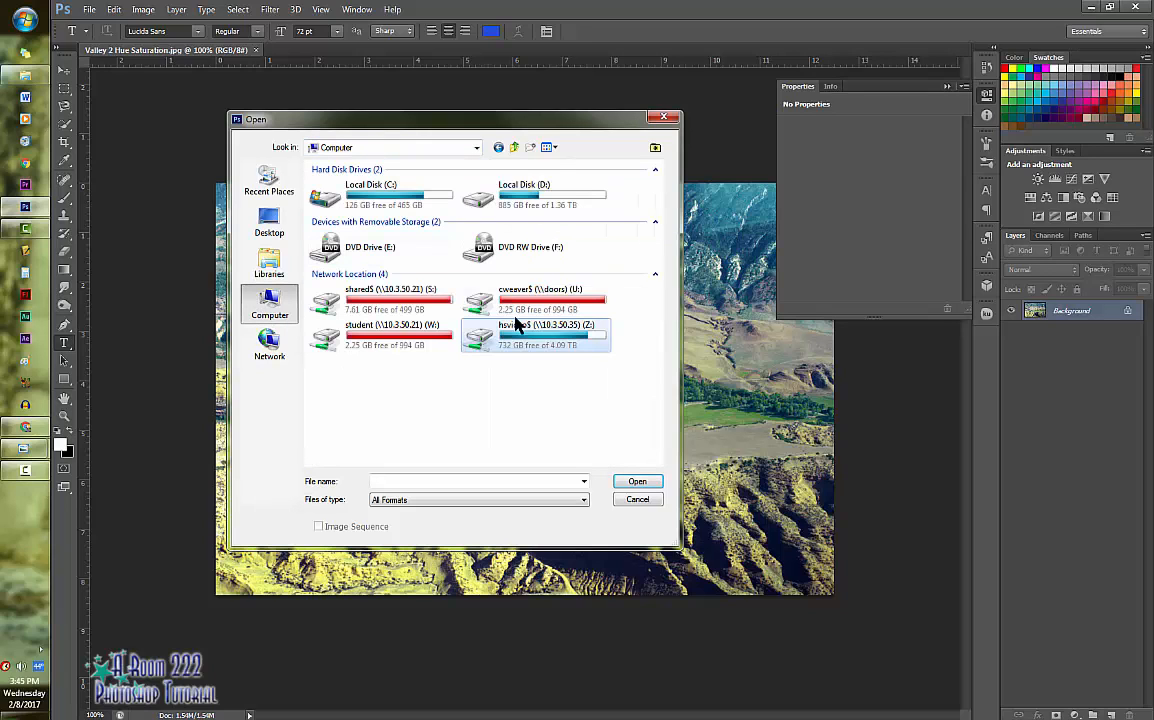
double_click(515, 332)
double_click(362, 236)
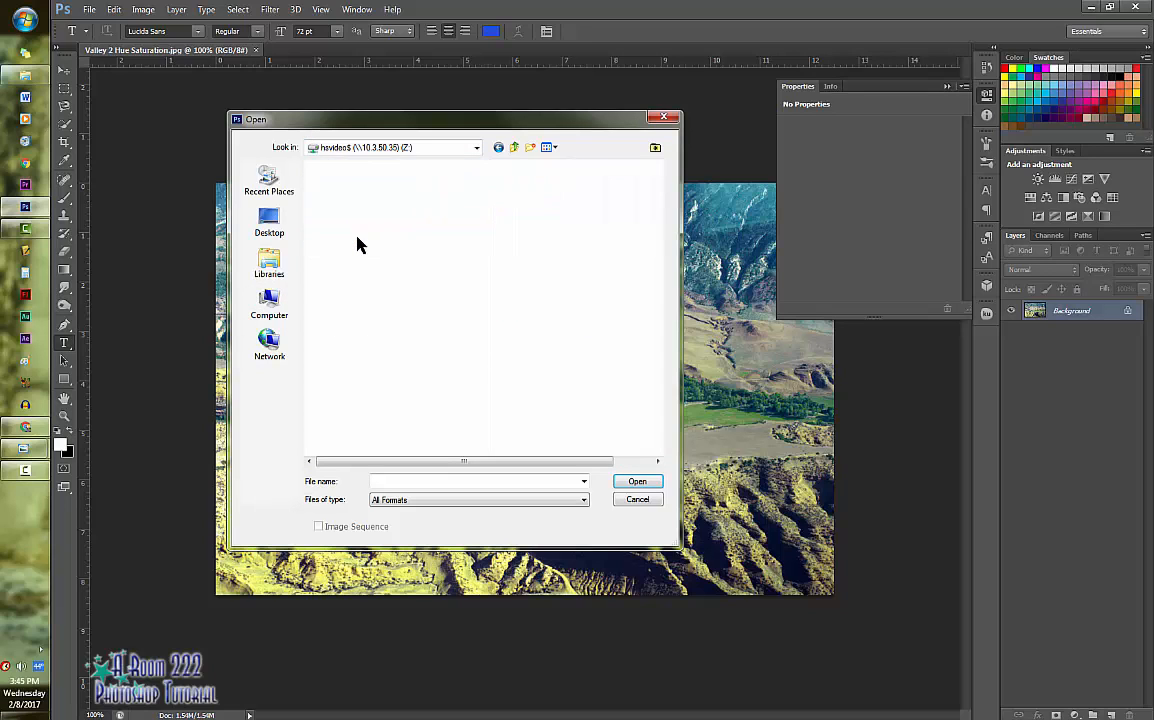
double_click(361, 238)
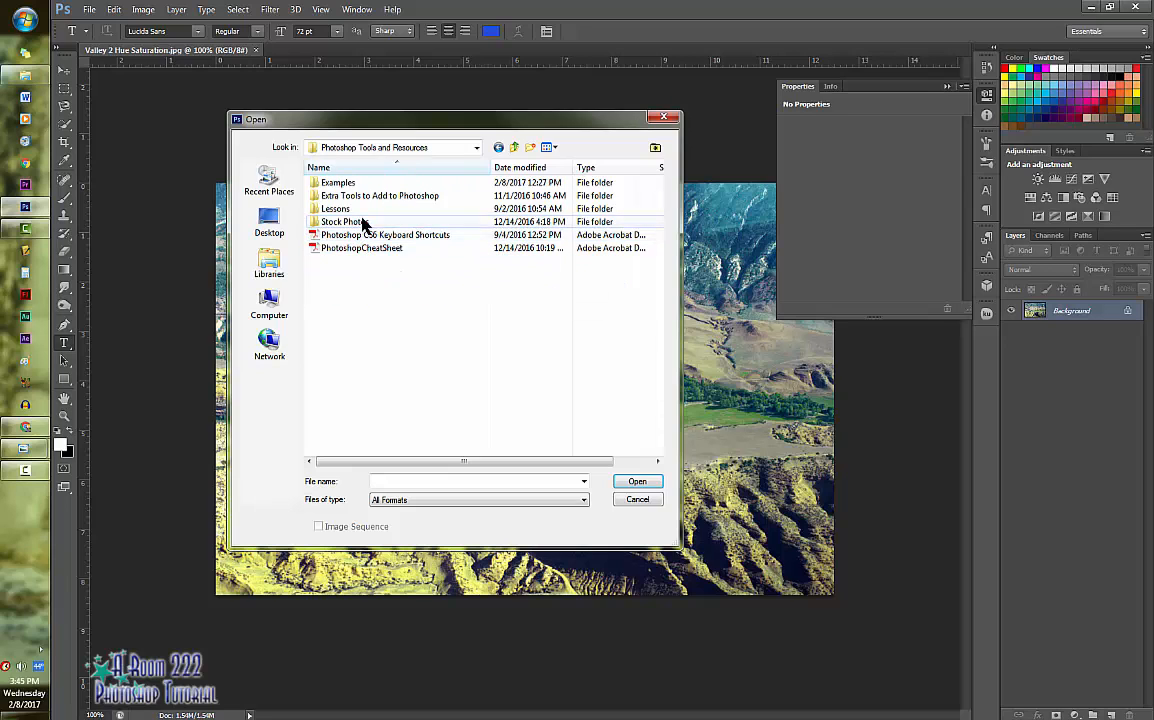
double_click(360, 222)
double_click(343, 210)
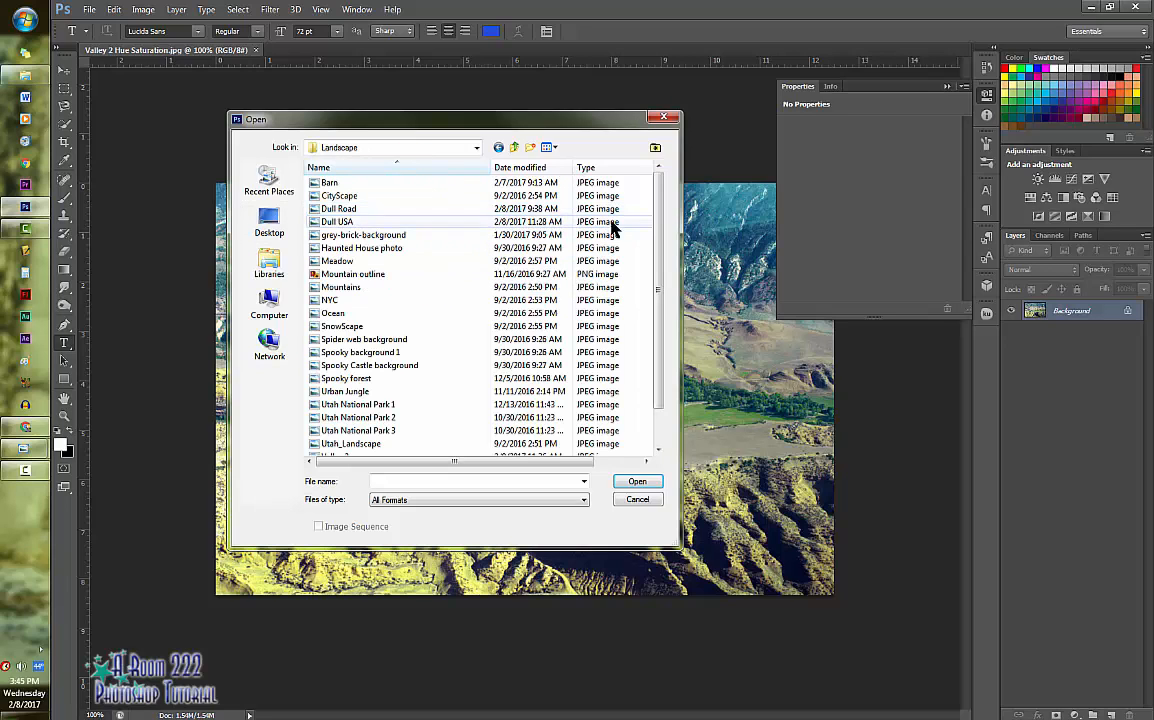
scroll(664, 290, "down", 1)
left_click(362, 418)
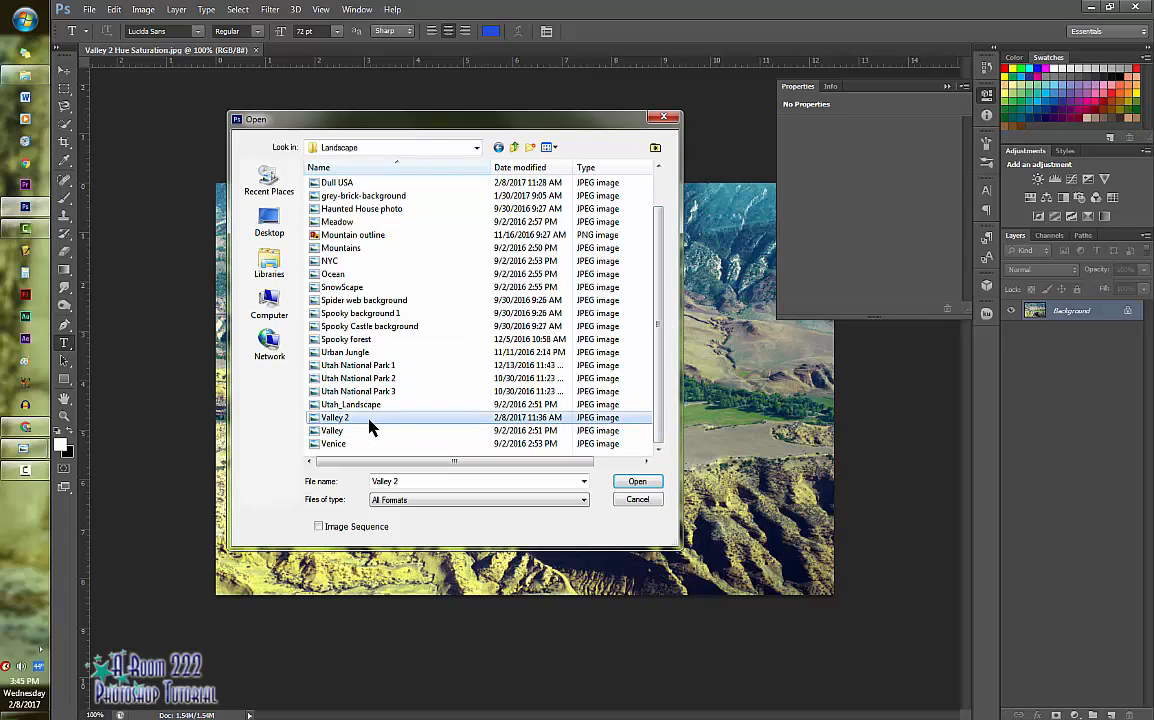
left_click(638, 481)
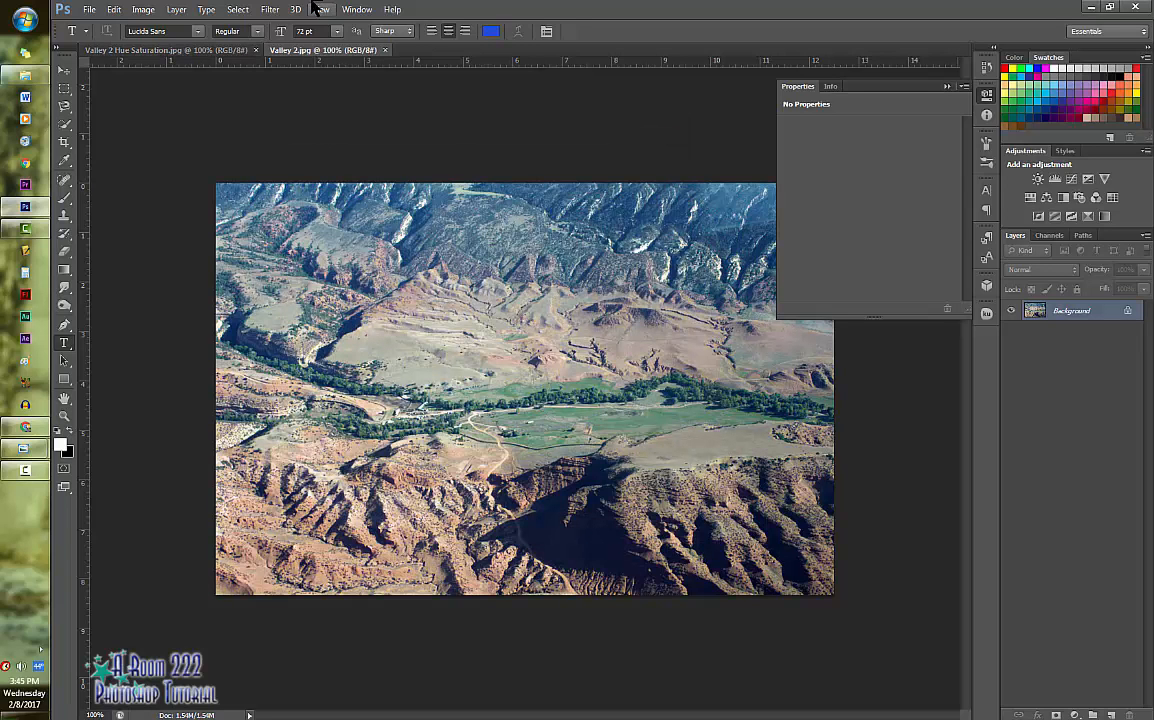
Create a new white document 6 inches wide and 8 inches high at 300 pixels/inch in RGB Color.
left_click(87, 11)
left_click(88, 24)
left_click(427, 249)
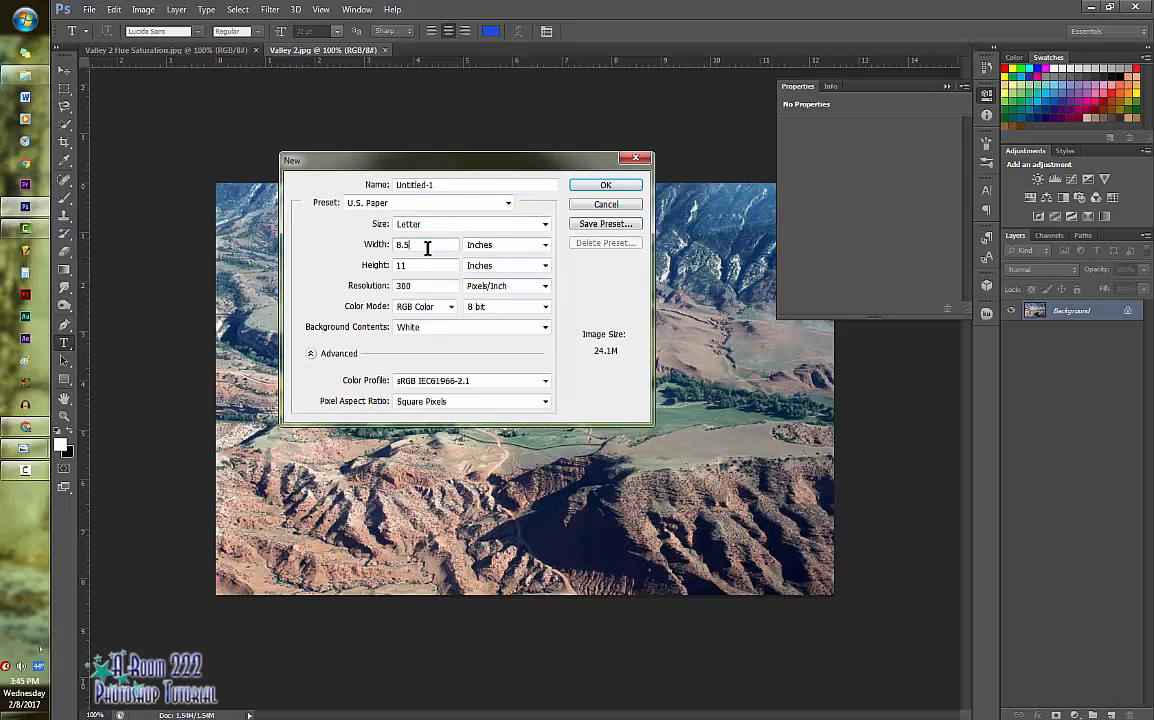
left_click_drag(428, 246, 369, 244)
type("6")
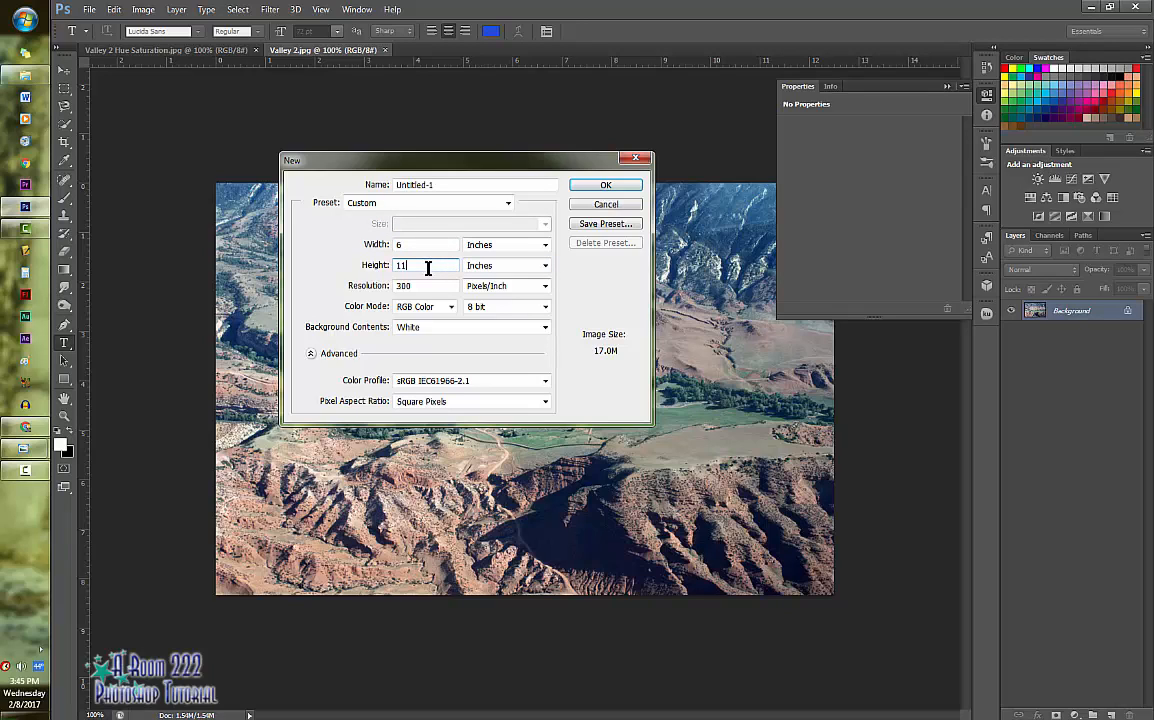
left_click_drag(434, 267, 382, 270)
type("8")
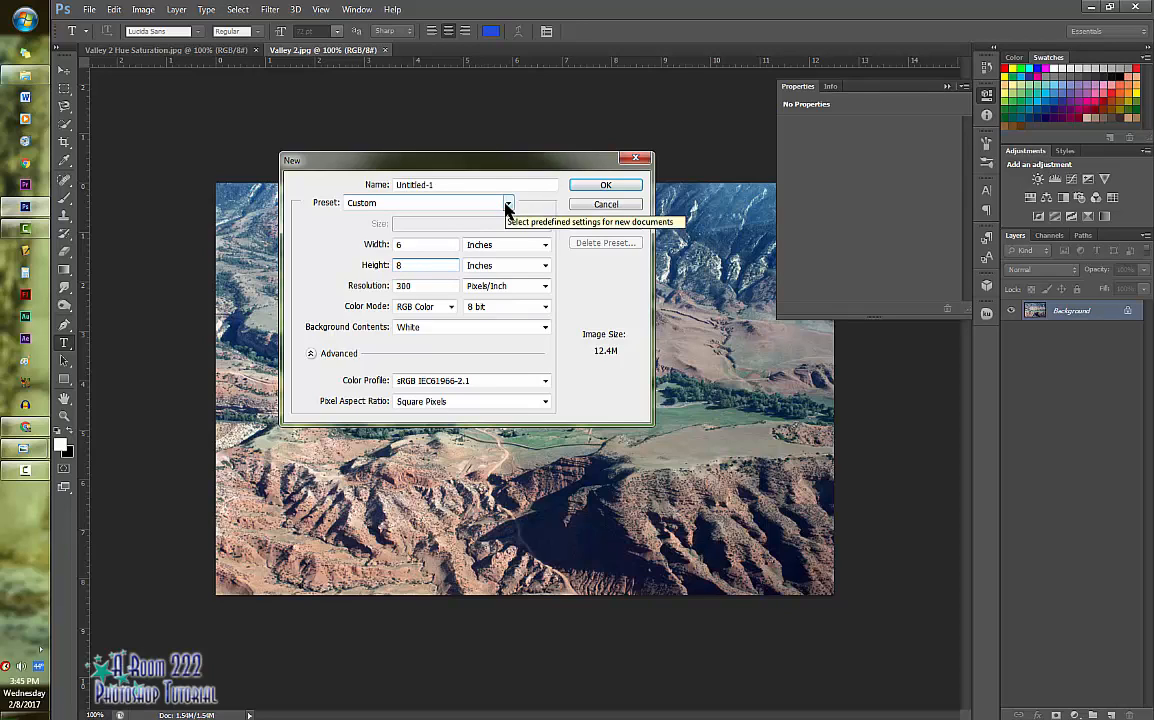
left_click(606, 186)
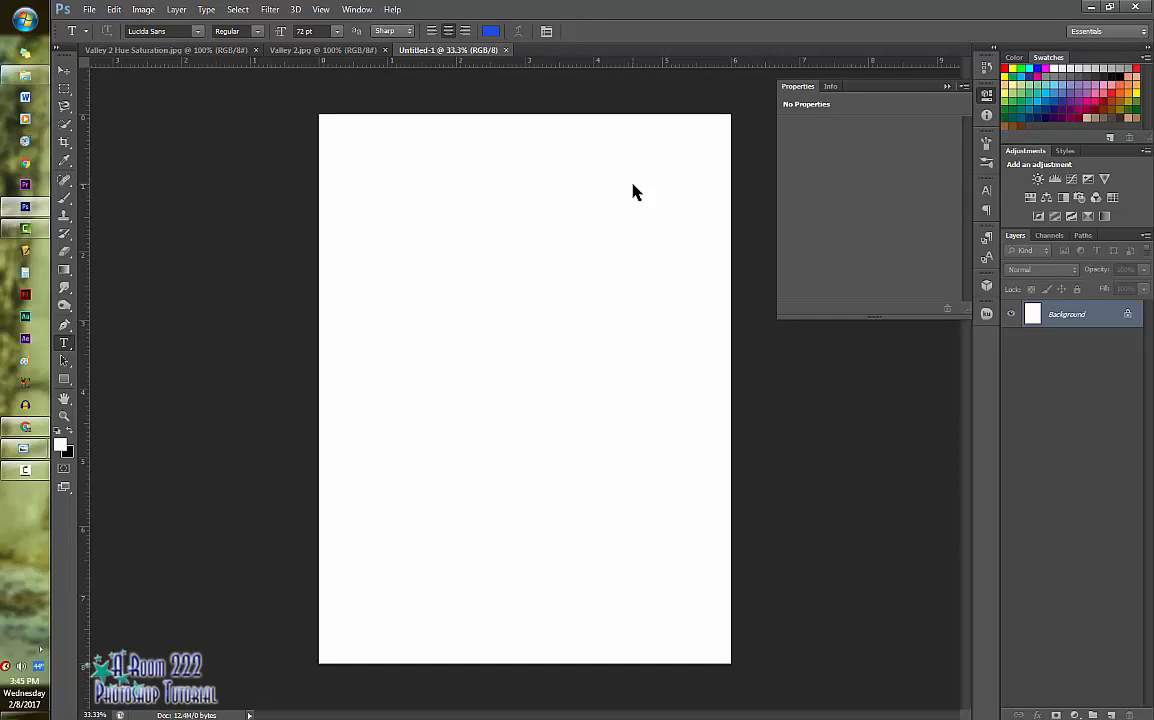
Float the original Valley 2 photo in its own window, copy it into the new 6 x 8 inch document, and close the original.
left_click(286, 51)
left_click_drag(286, 57, 425, 112)
left_click(64, 70)
left_click_drag(722, 270, 320, 226)
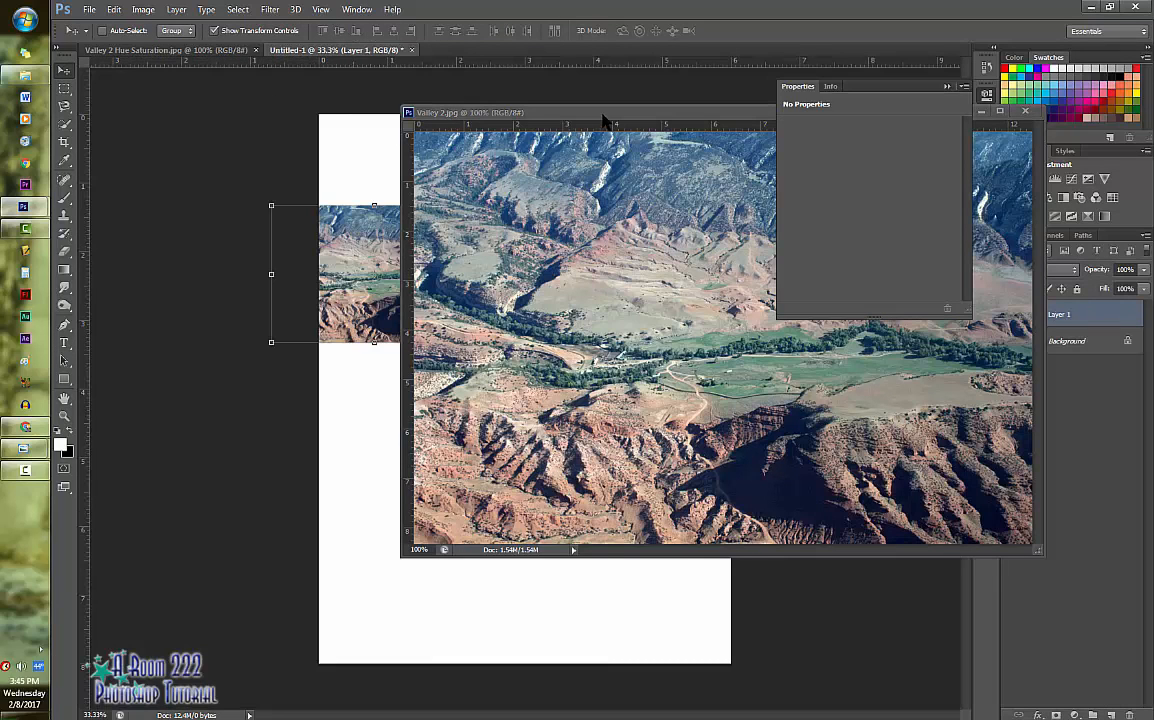
left_click_drag(604, 120, 422, 130)
left_click_drag(728, 120, 672, 124)
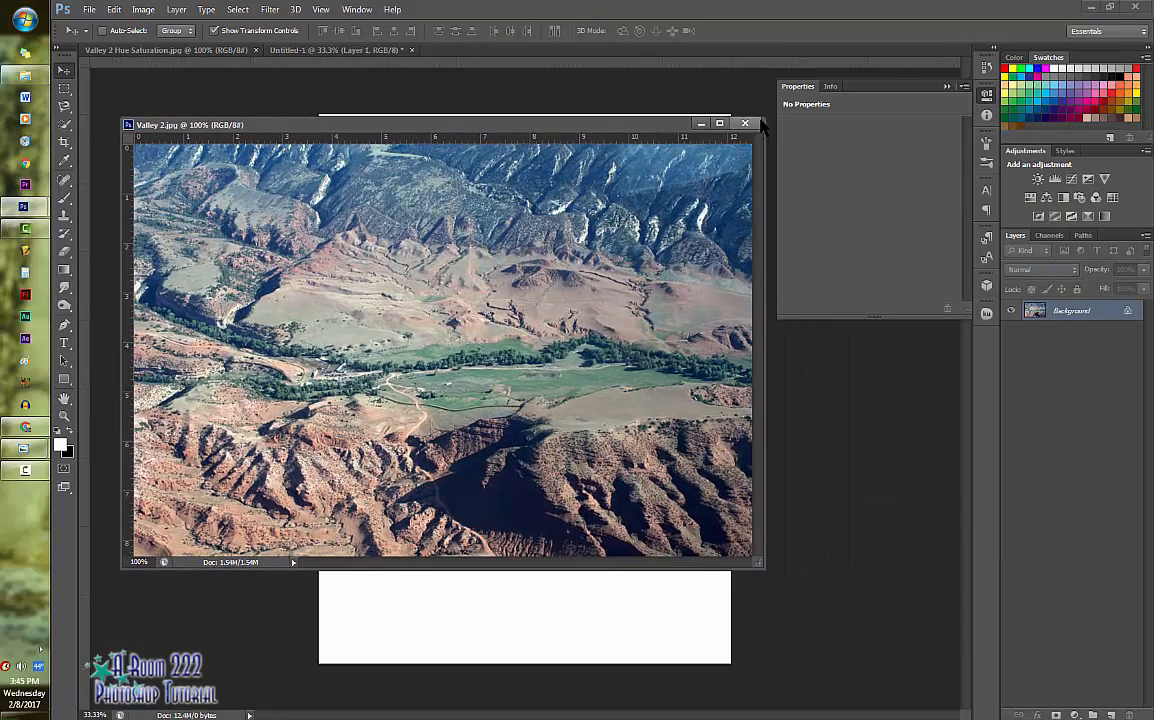
left_click(752, 122)
Copy the Valley 2 Hue Saturation photo from a floating window into the new document and close its file.
left_click(148, 49)
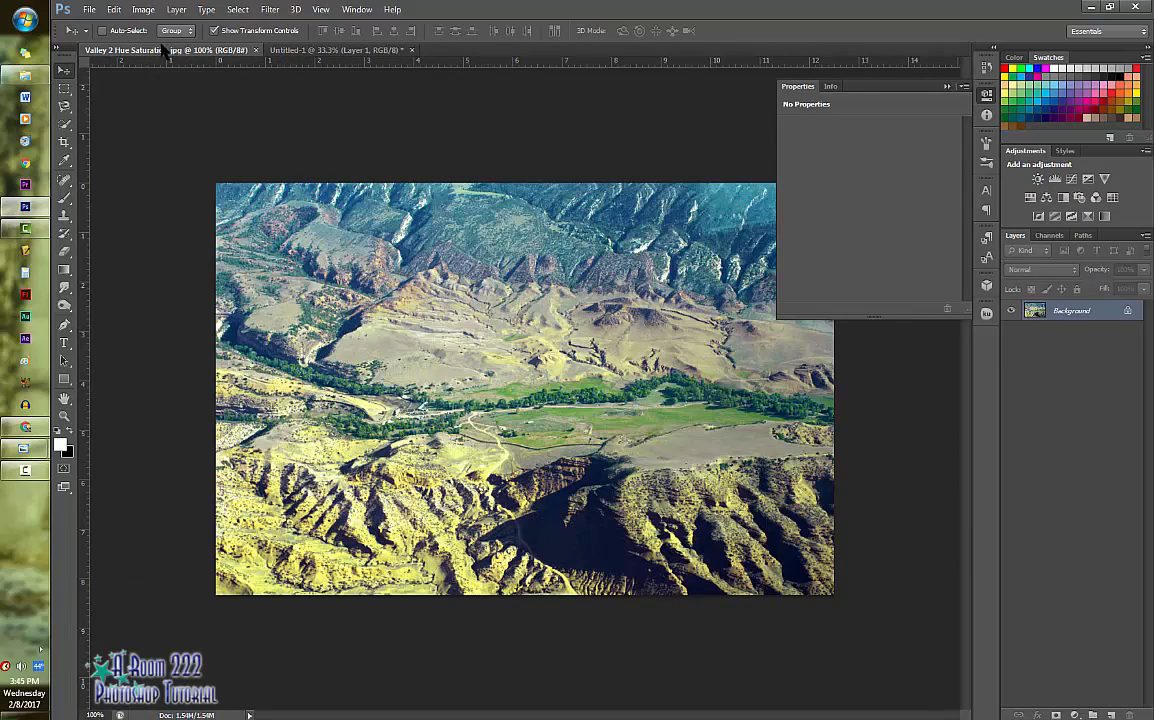
left_click_drag(148, 49, 383, 120)
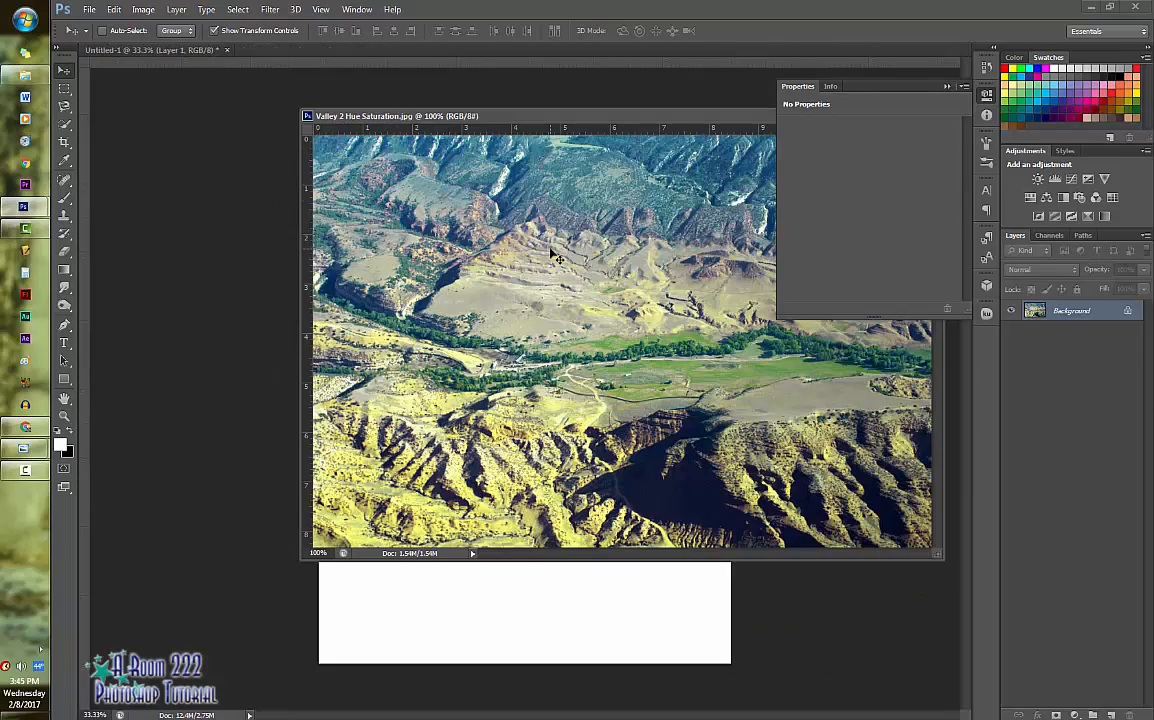
left_click_drag(549, 241, 218, 242)
left_click_drag(492, 114, 323, 121)
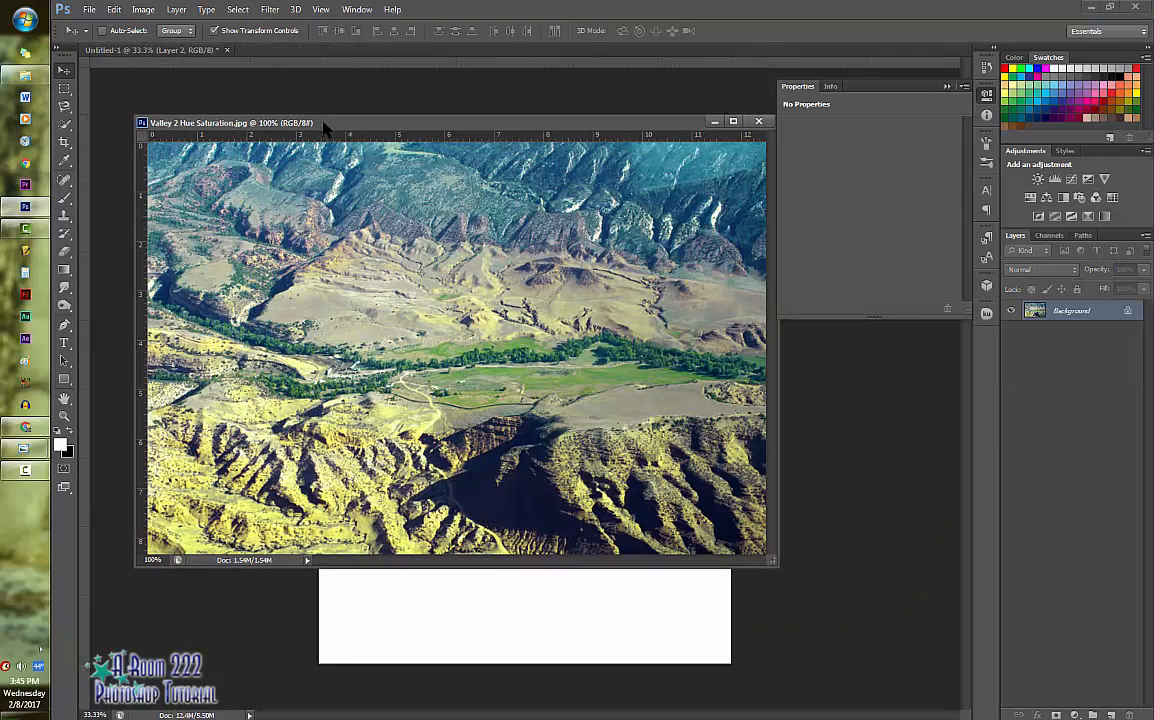
left_click(758, 122)
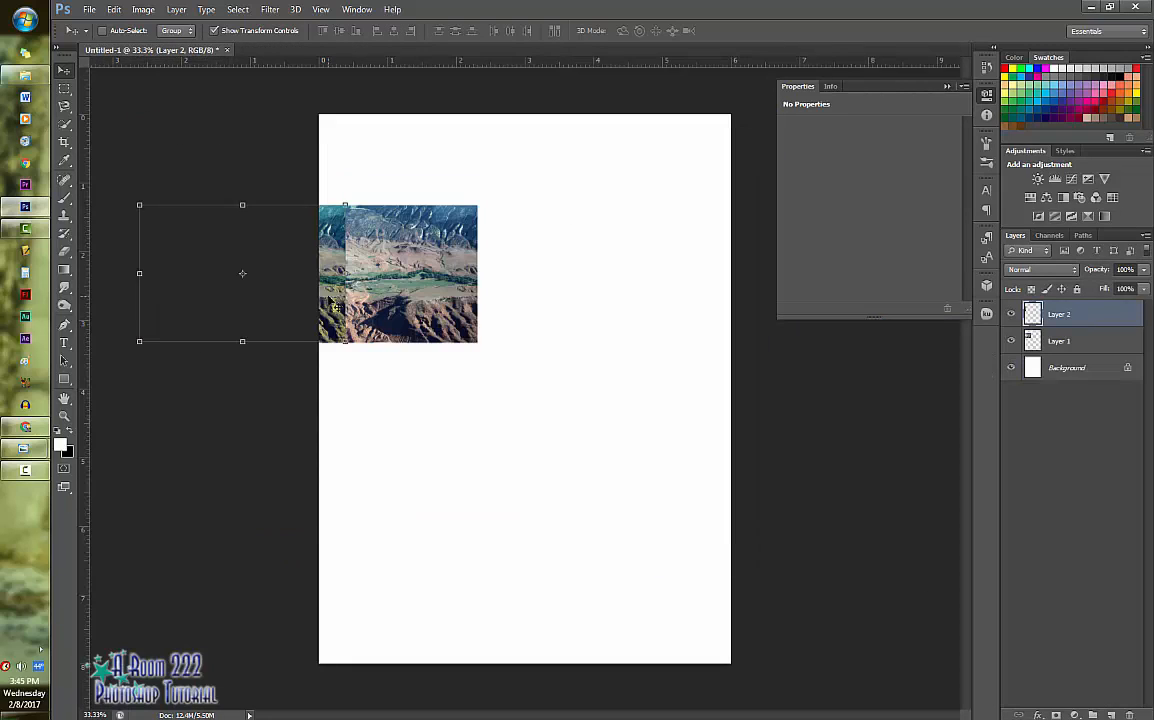
Move the color-enhanced photo to the lower half of the page and the original photo to the upper half.
left_click_drag(330, 300, 576, 542)
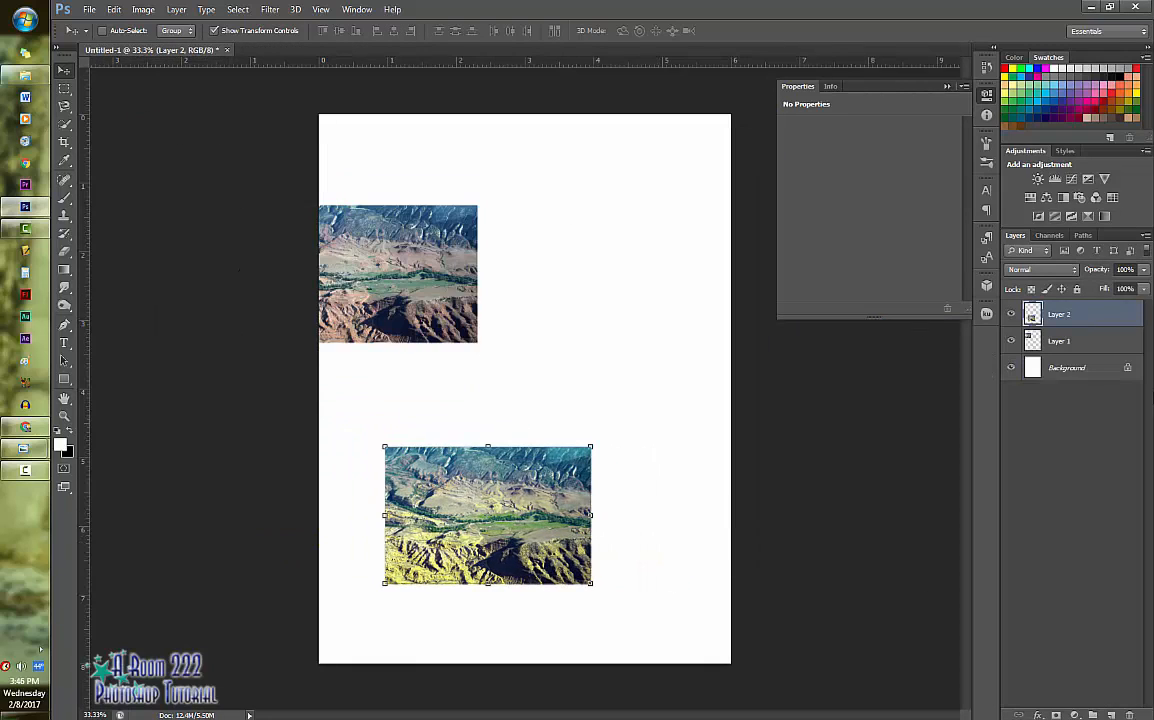
left_click(1066, 342)
left_click_drag(400, 245, 536, 235)
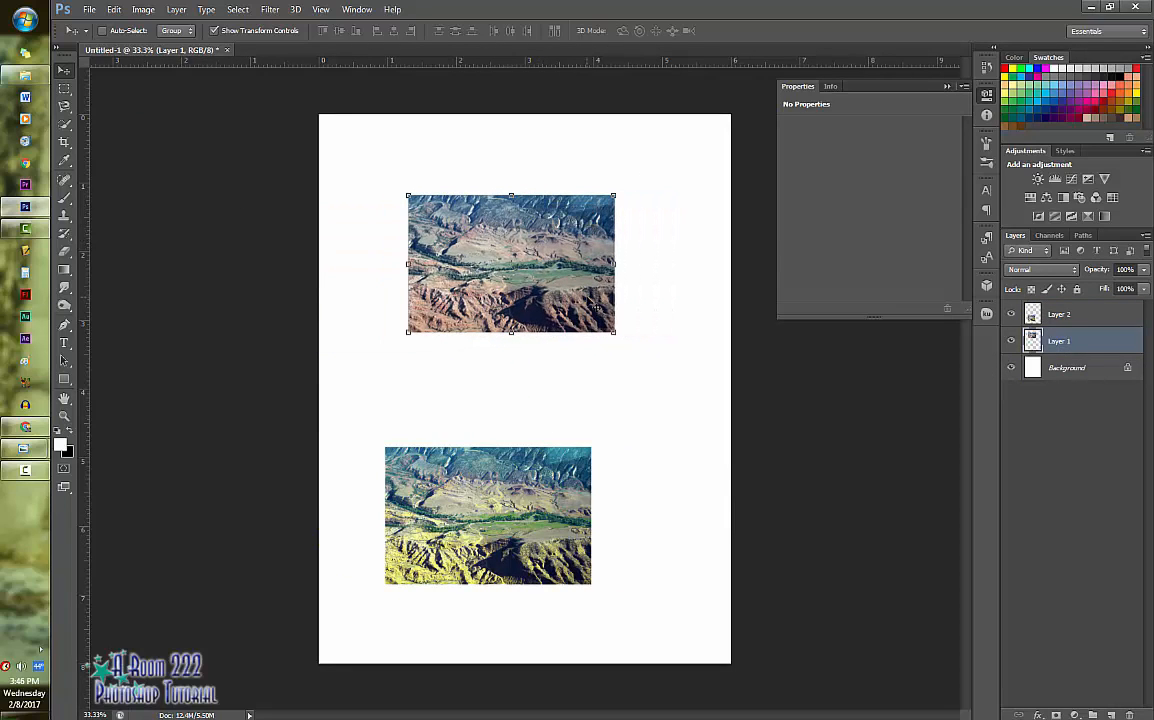
Enlarge the original photo on Layer 1 to about 141% and position it in the upper half of the page.
left_click_drag(615, 332, 686, 379)
left_click_drag(659, 315, 635, 285)
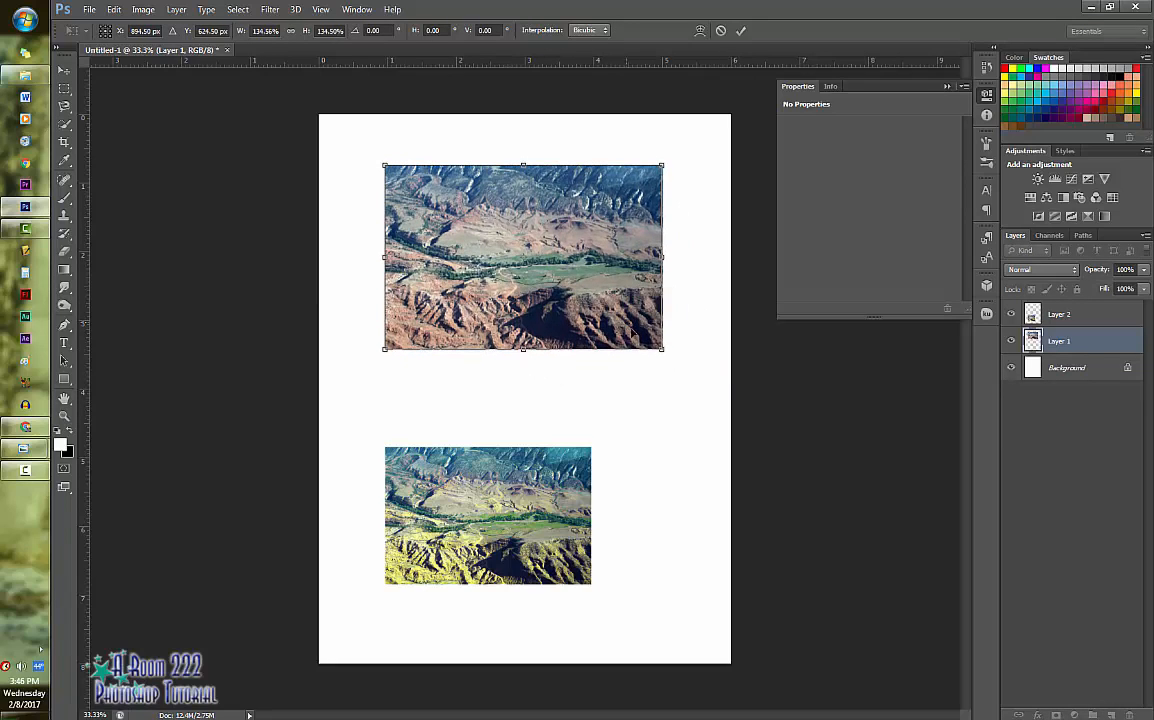
left_click_drag(662, 350, 676, 359)
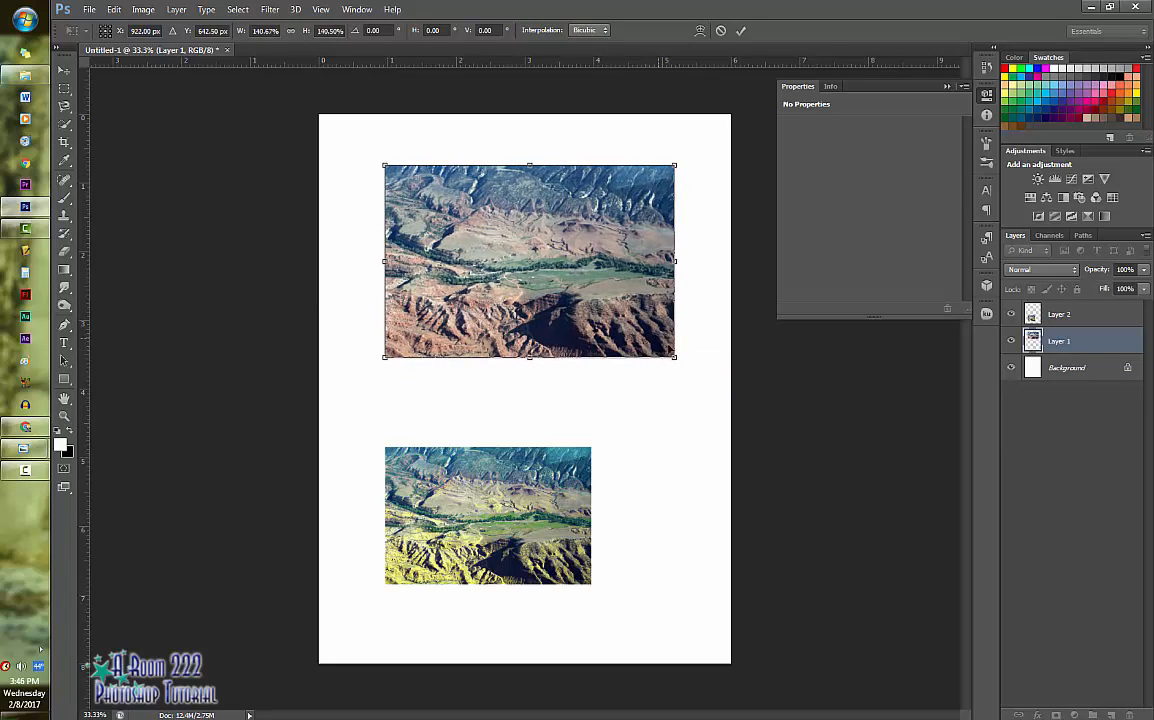
left_click_drag(650, 290, 652, 313)
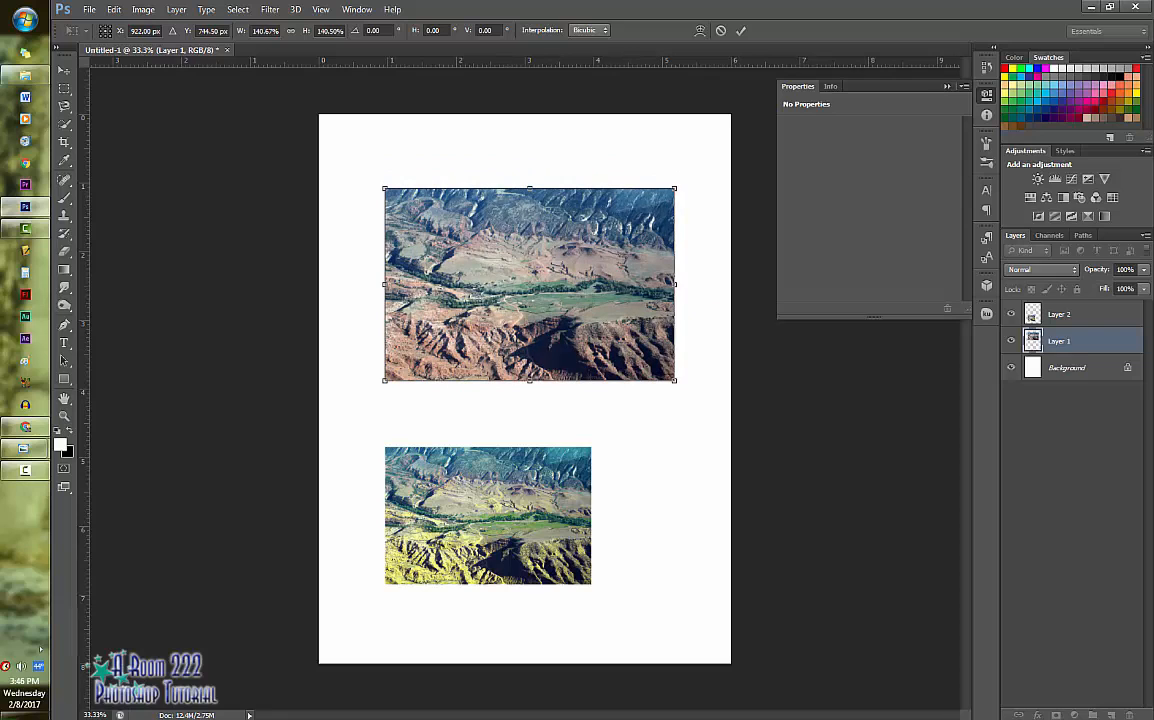
key("Return")
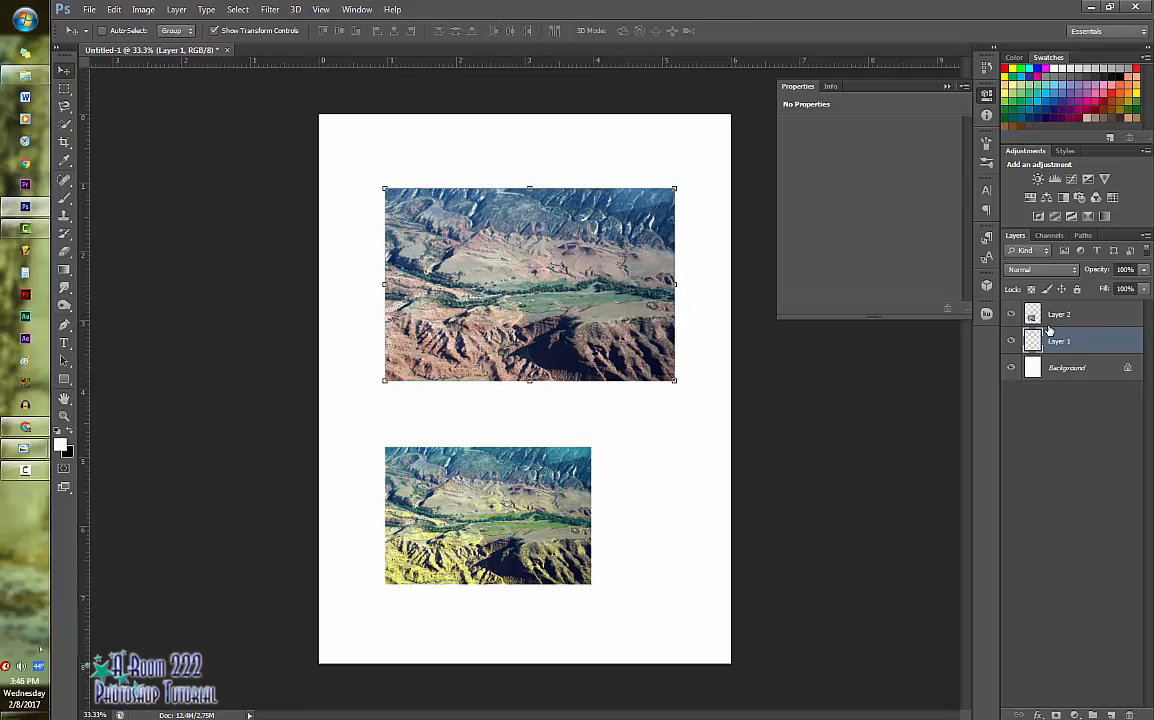
Enlarge the enhanced photo on Layer 2 to about 150% and position it below the original photo.
left_click(1058, 316)
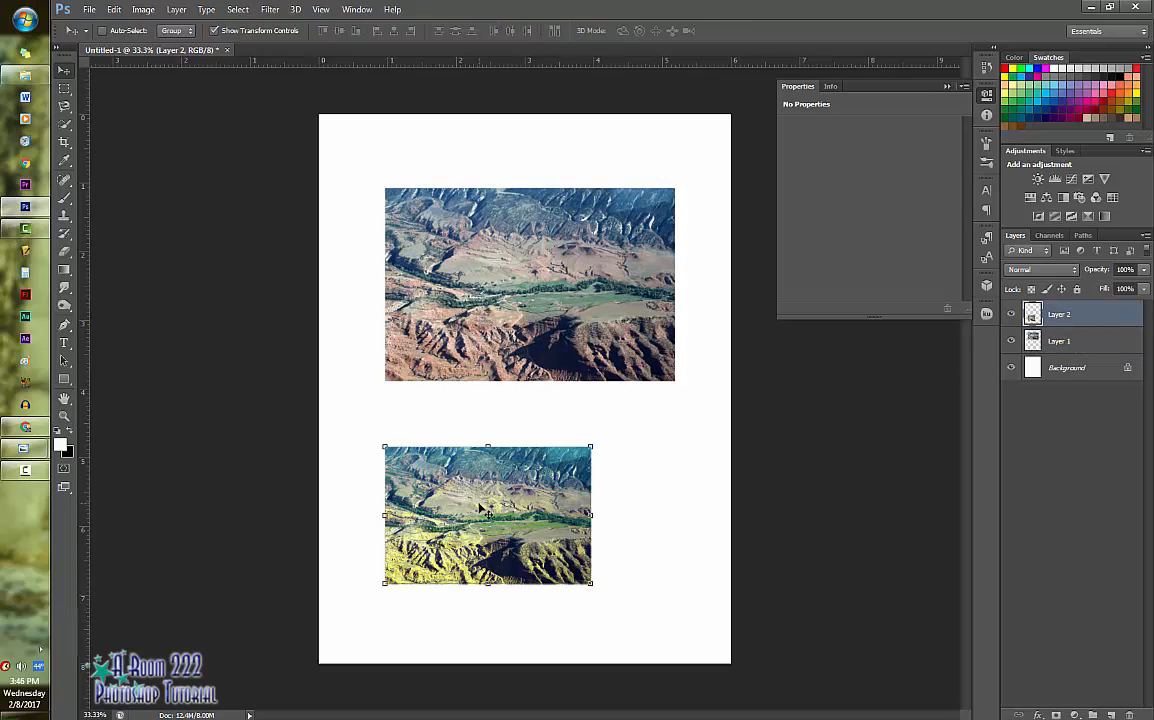
left_click_drag(480, 508, 519, 508)
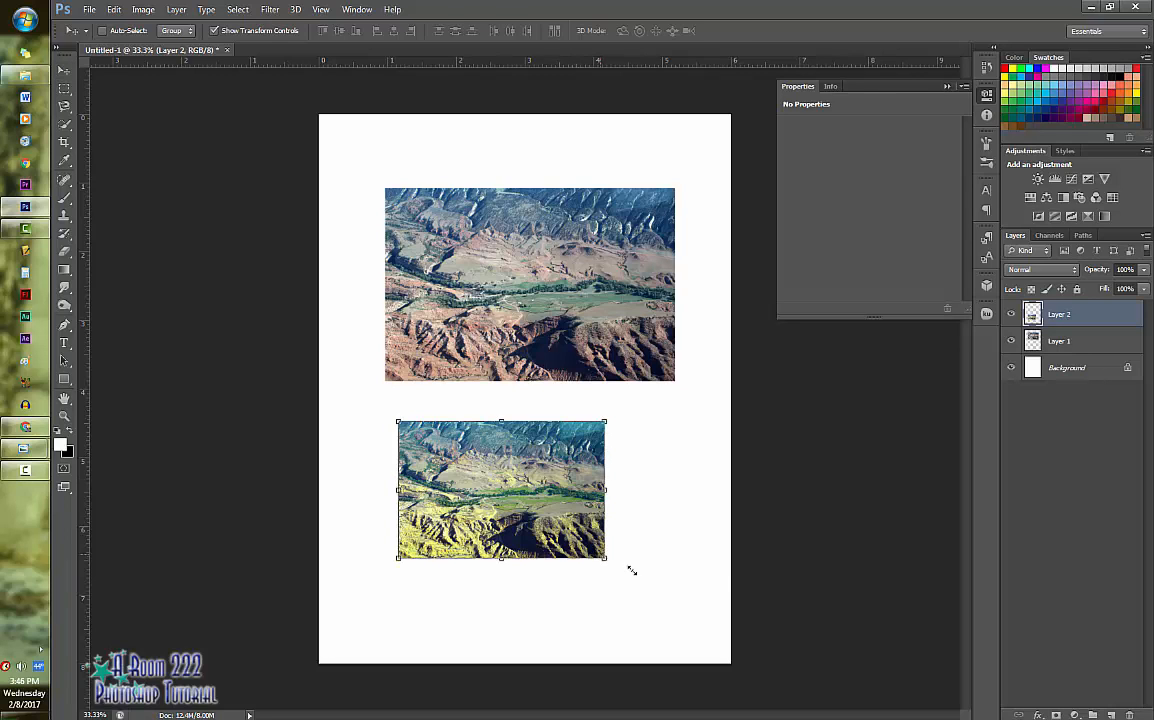
left_click_drag(604, 558, 706, 624)
left_click_drag(622, 549, 614, 565)
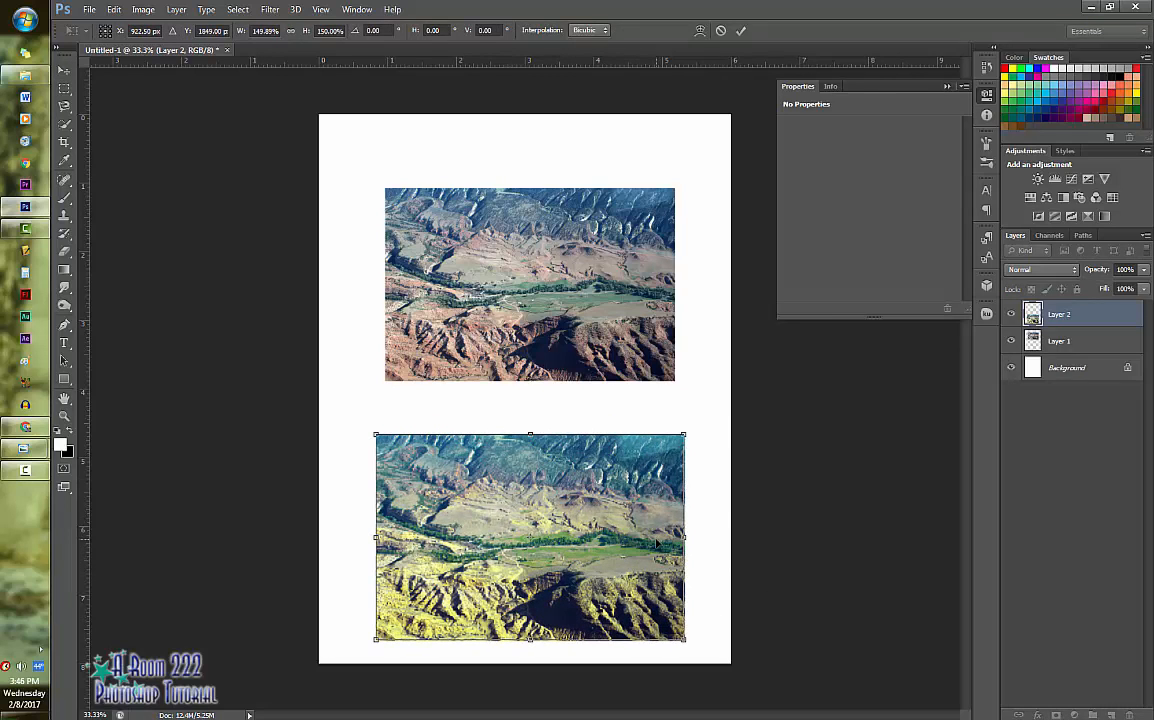
key("Return")
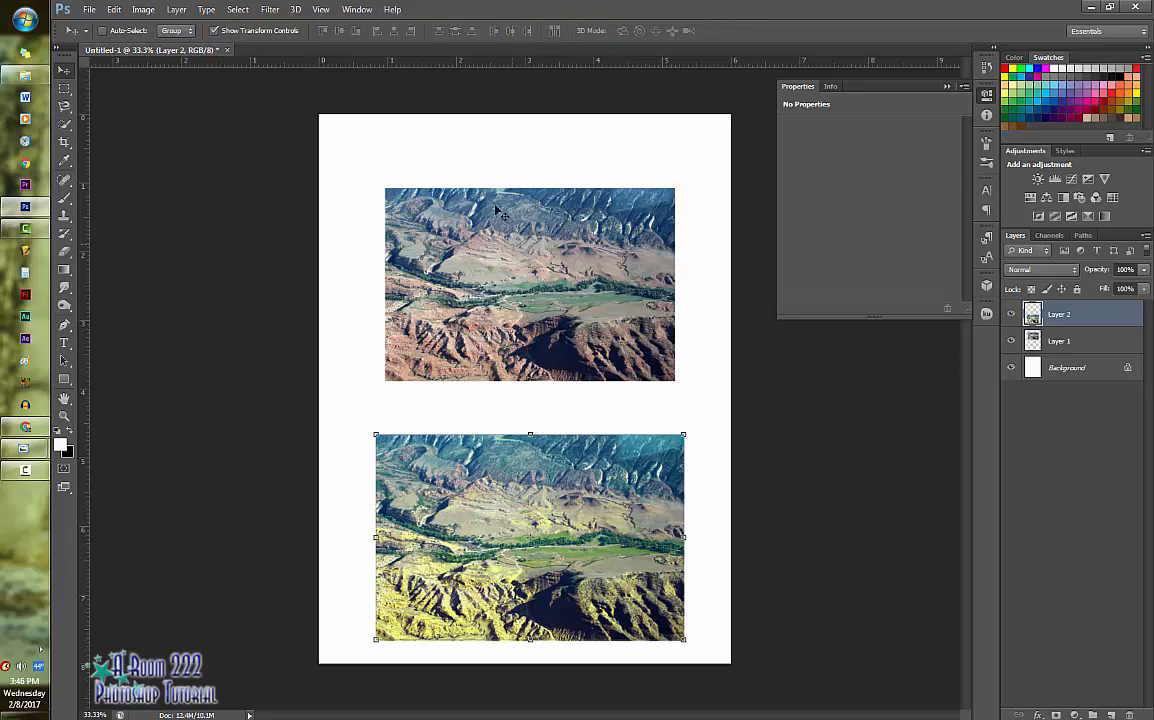
Move the original photo on Layer 1 slightly higher on the page to make room between the photos, and deselect all layers.
left_click(1049, 341)
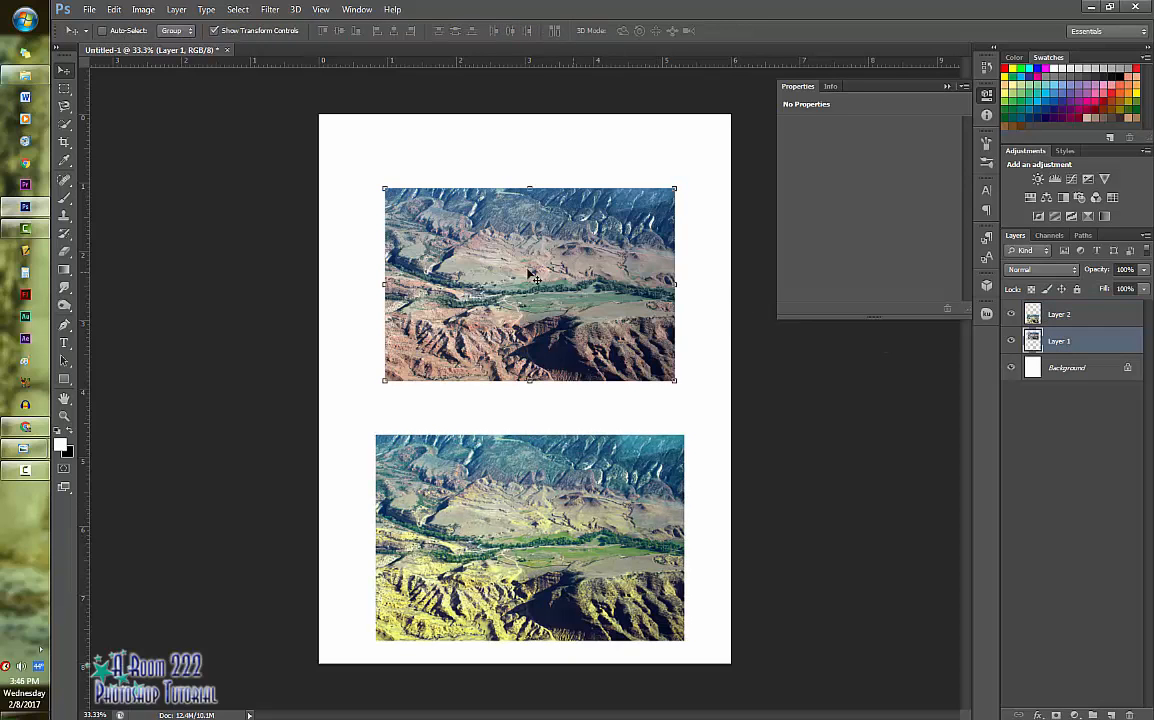
left_click_drag(455, 247, 455, 231)
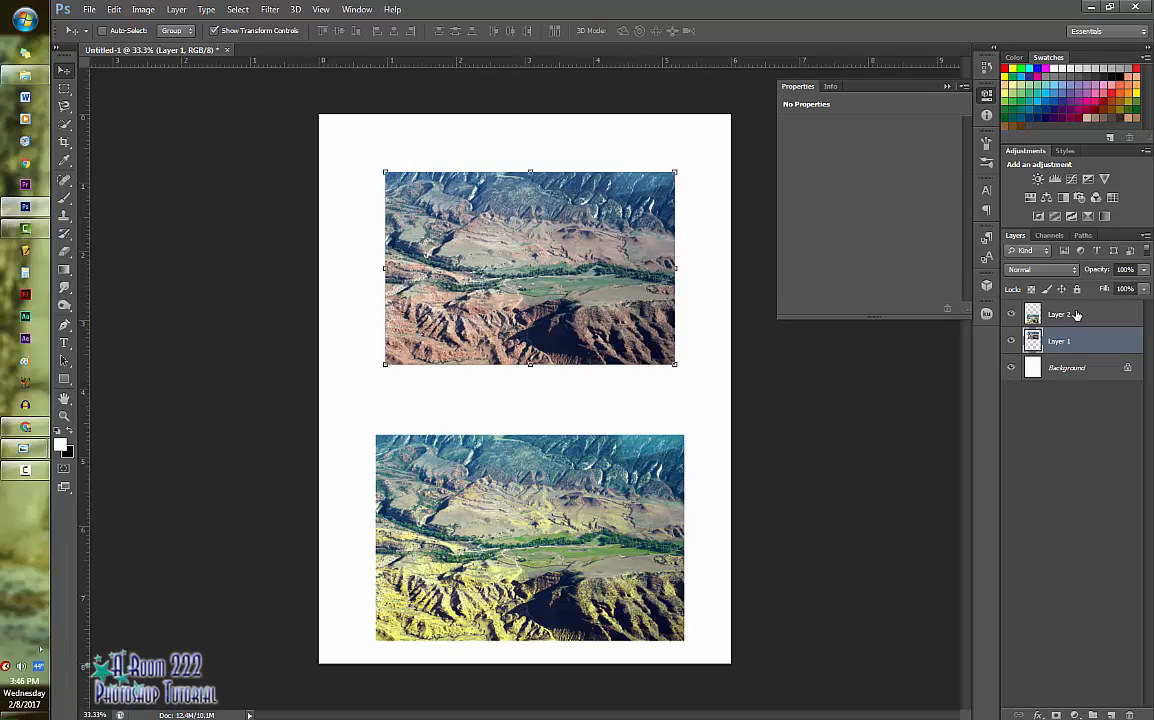
left_click(1055, 314)
left_click(1072, 459)
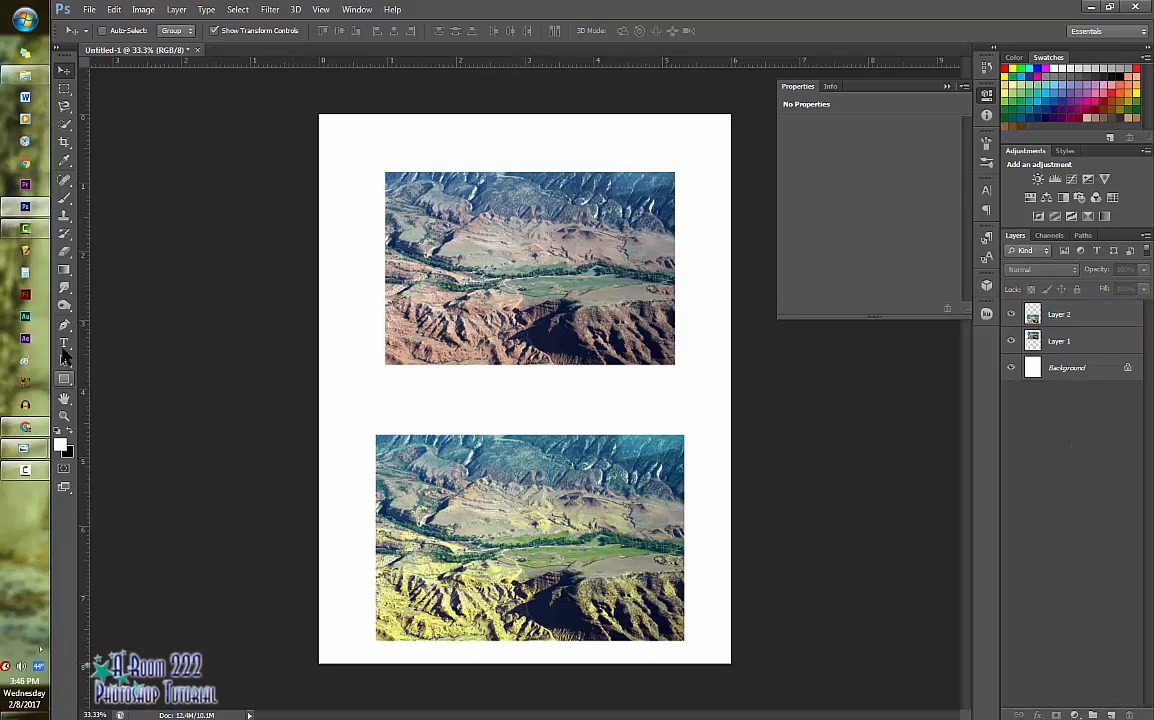
Add the text "Original Image" in blue 72 pt Lucida Sans above the original photo.
left_click(64, 342)
left_click(476, 147)
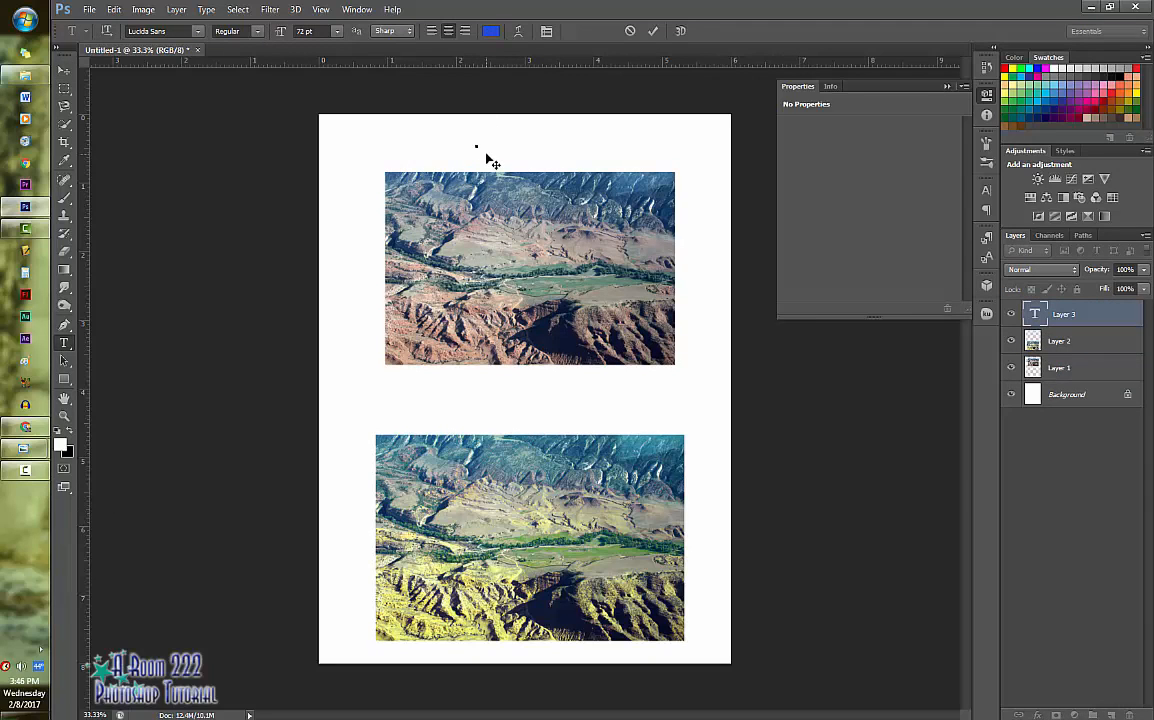
type("Or")
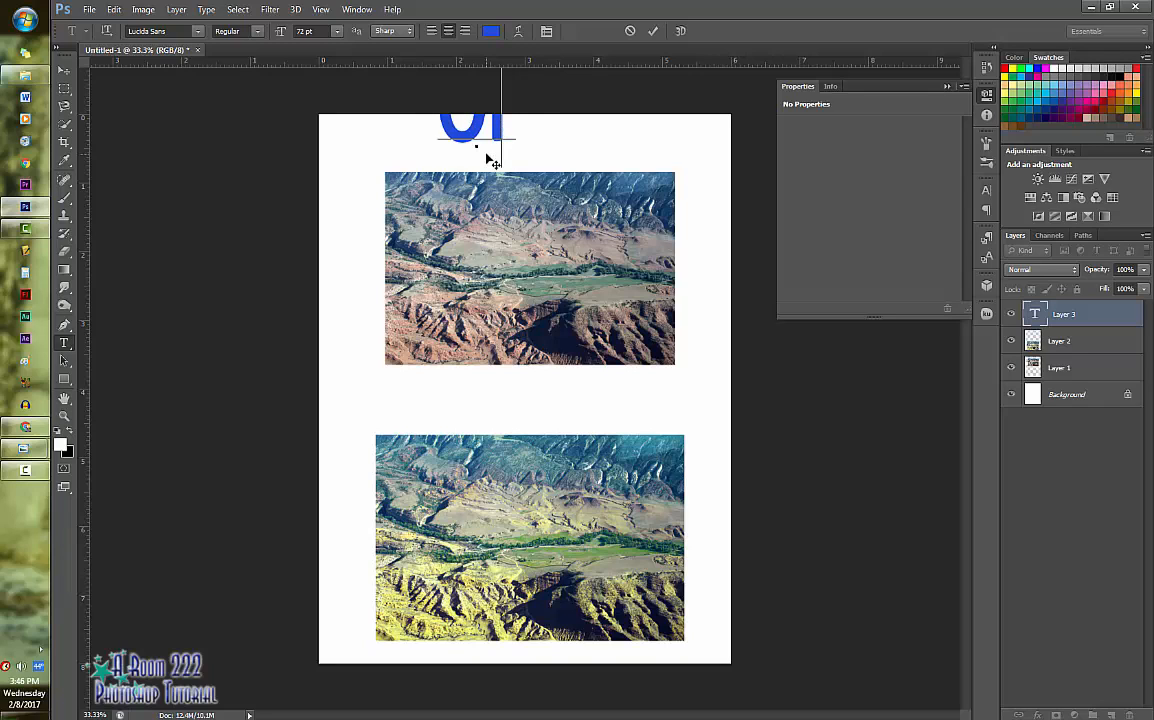
type("iginal Imag")
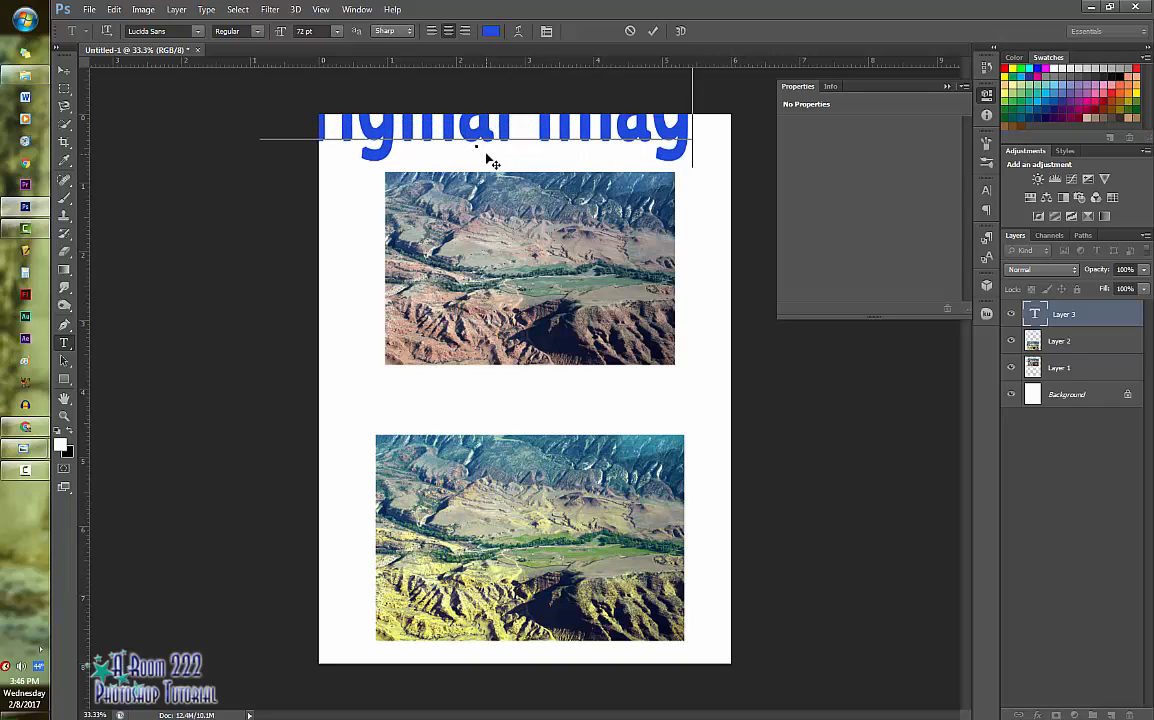
type("e")
key("ctrl+Return")
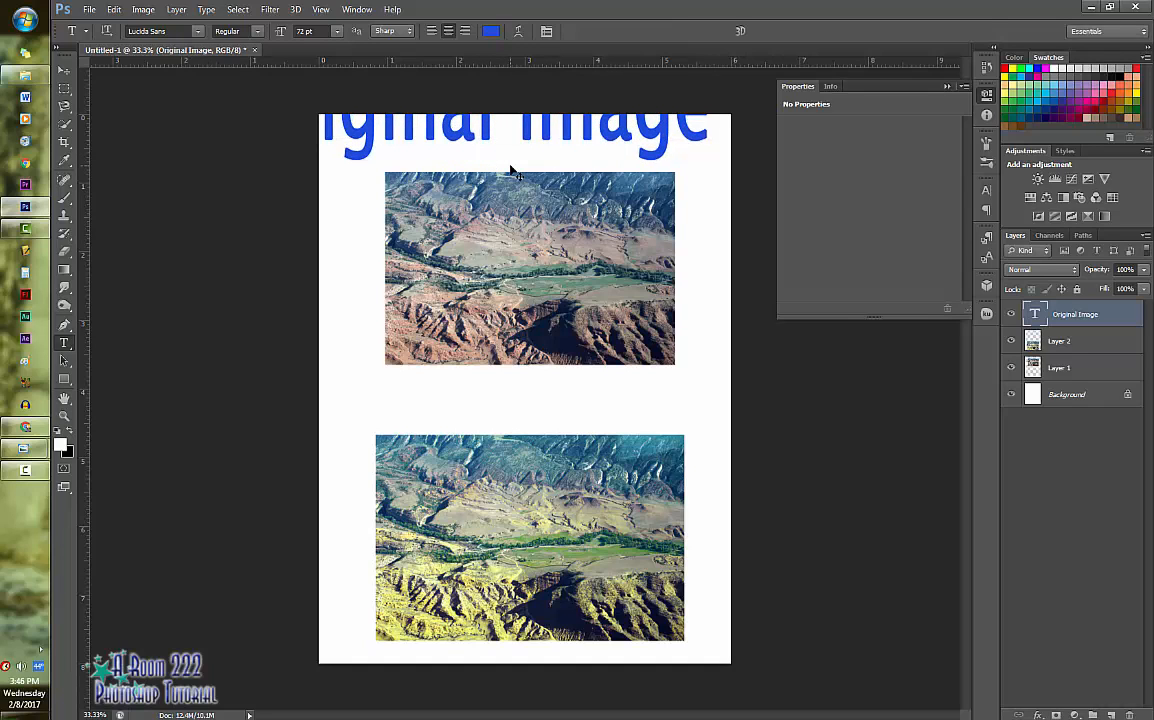
Scale the "Original Image" title down to about 42% and centre it above the original photo.
key("ctrl+t")
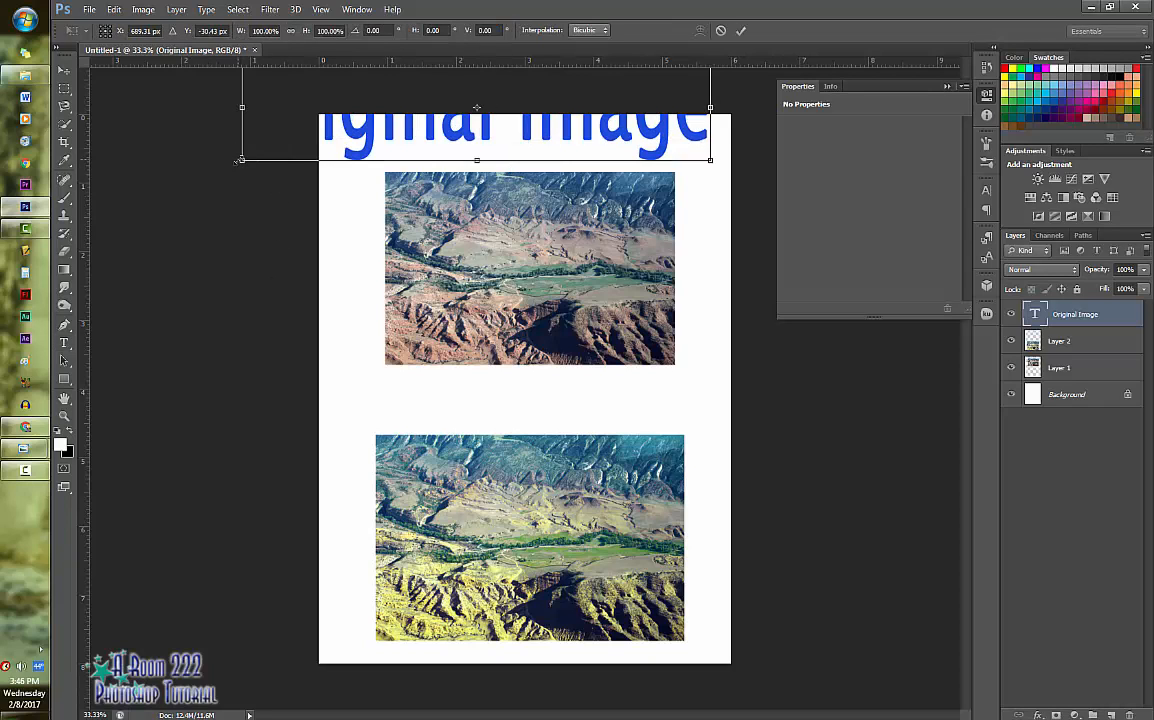
left_click_drag(241, 160, 400, 203)
left_click_drag(347, 133, 460, 160)
left_click_drag(598, 203, 549, 161)
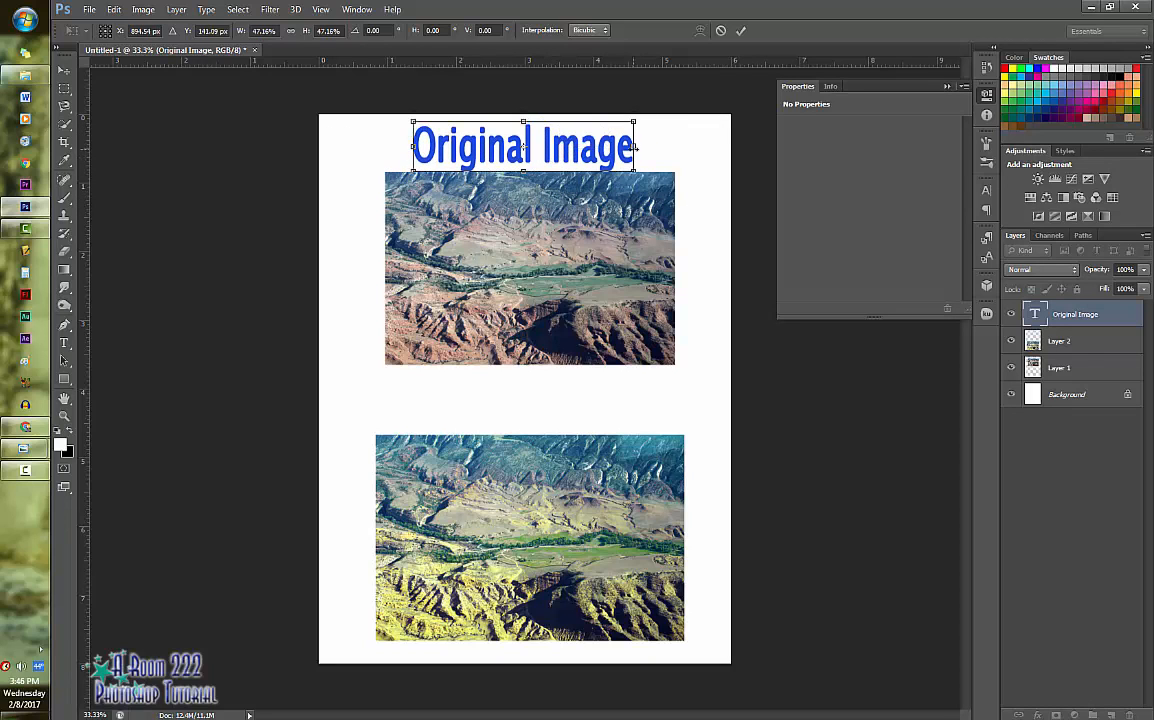
left_click_drag(632, 170, 572, 142)
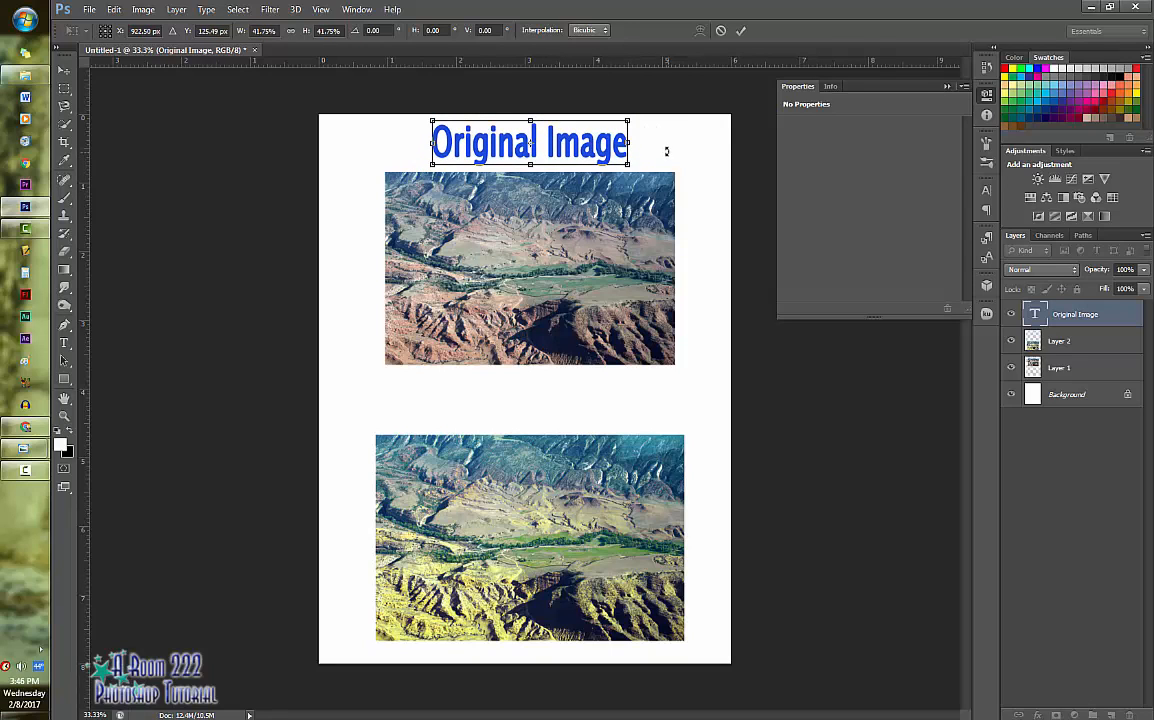
key("Return")
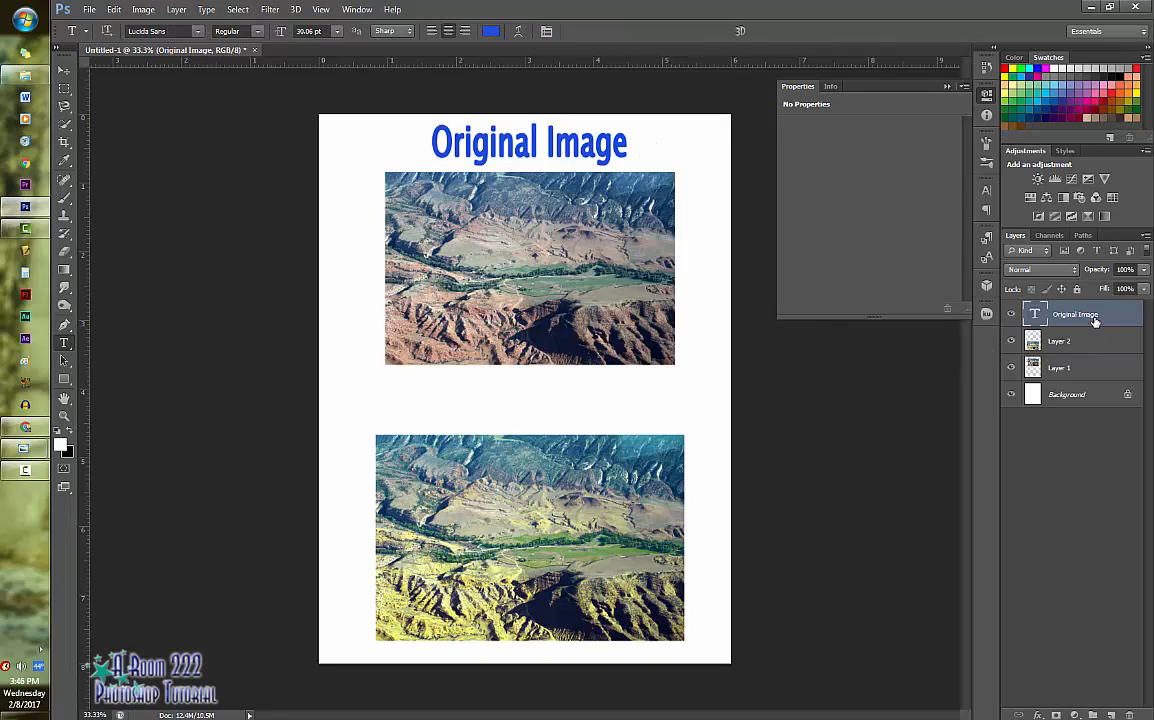
Duplicate the "Original Image" title layer and move the copy into the gap between the two photos.
key("ctrl+j")
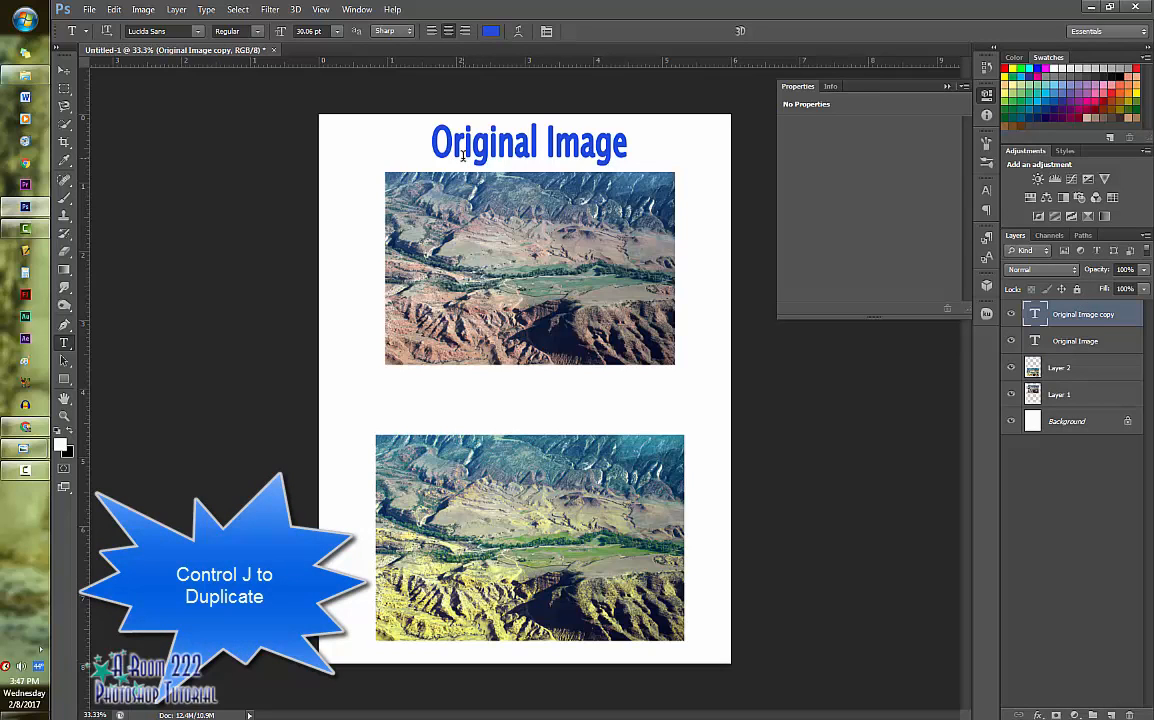
key("ctrl+t")
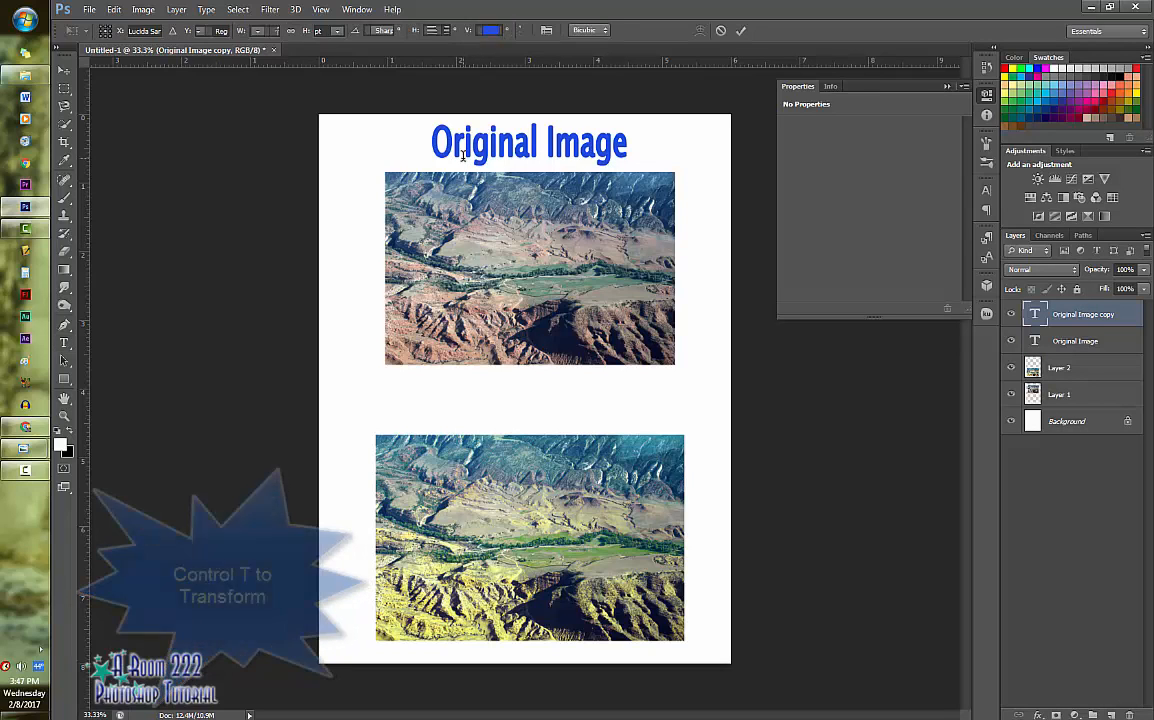
left_click_drag(467, 162, 444, 397)
key("Return")
Change the copied title to read "Altered Image" and shift it slightly to centre it above the enhanced photo.
key("t")
type("Altered")
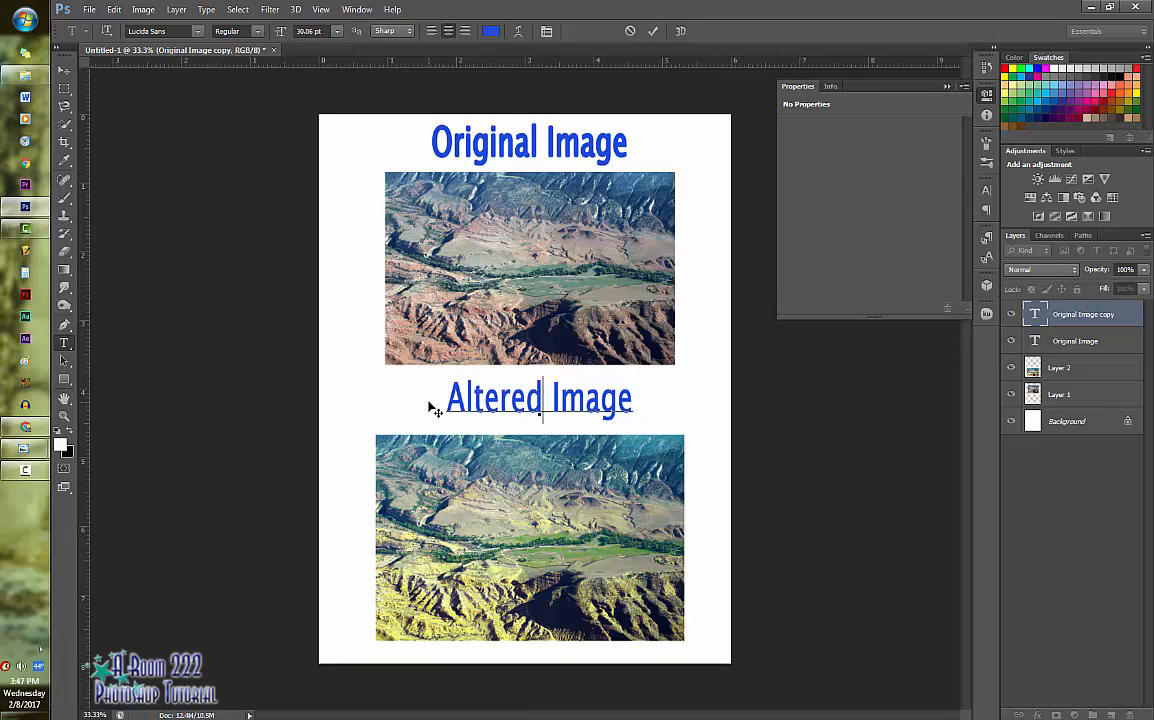
key("ctrl+Return")
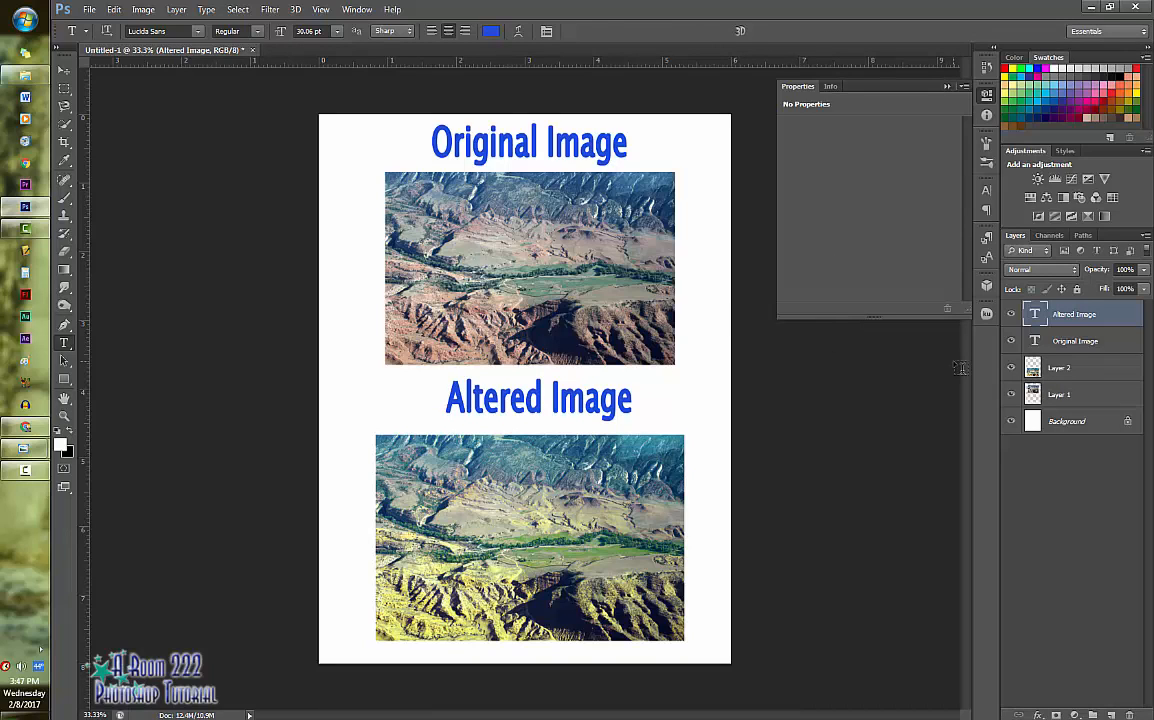
key("ctrl+t")
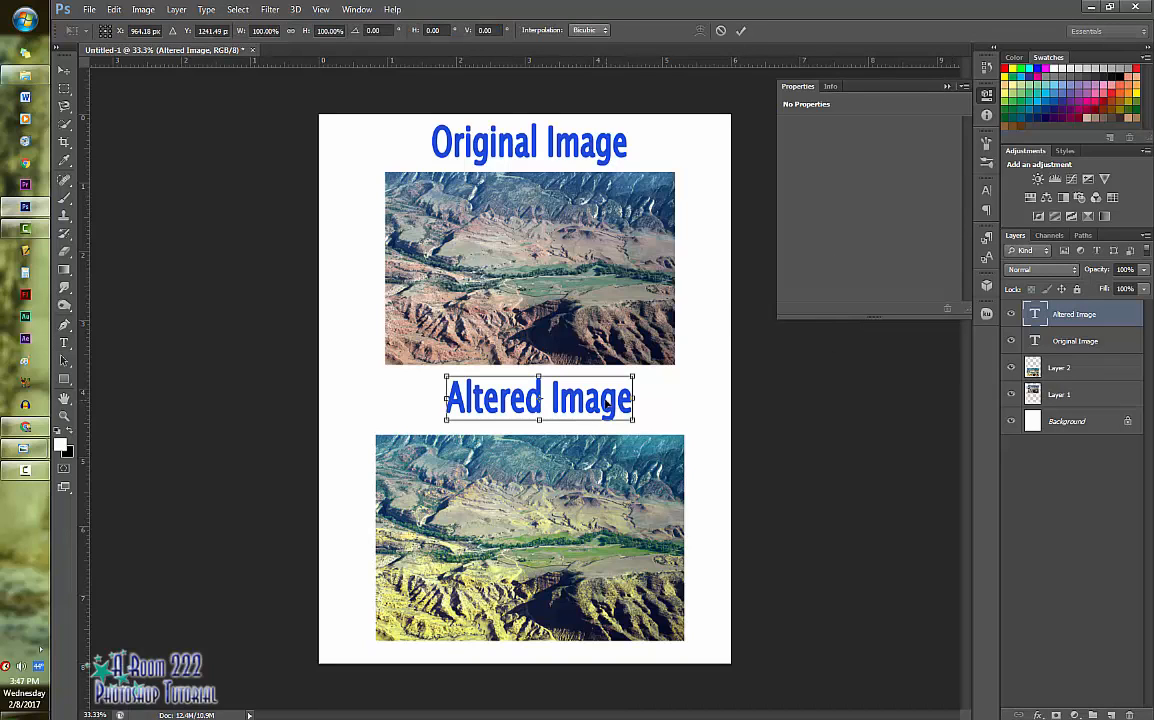
left_click_drag(606, 401, 600, 403)
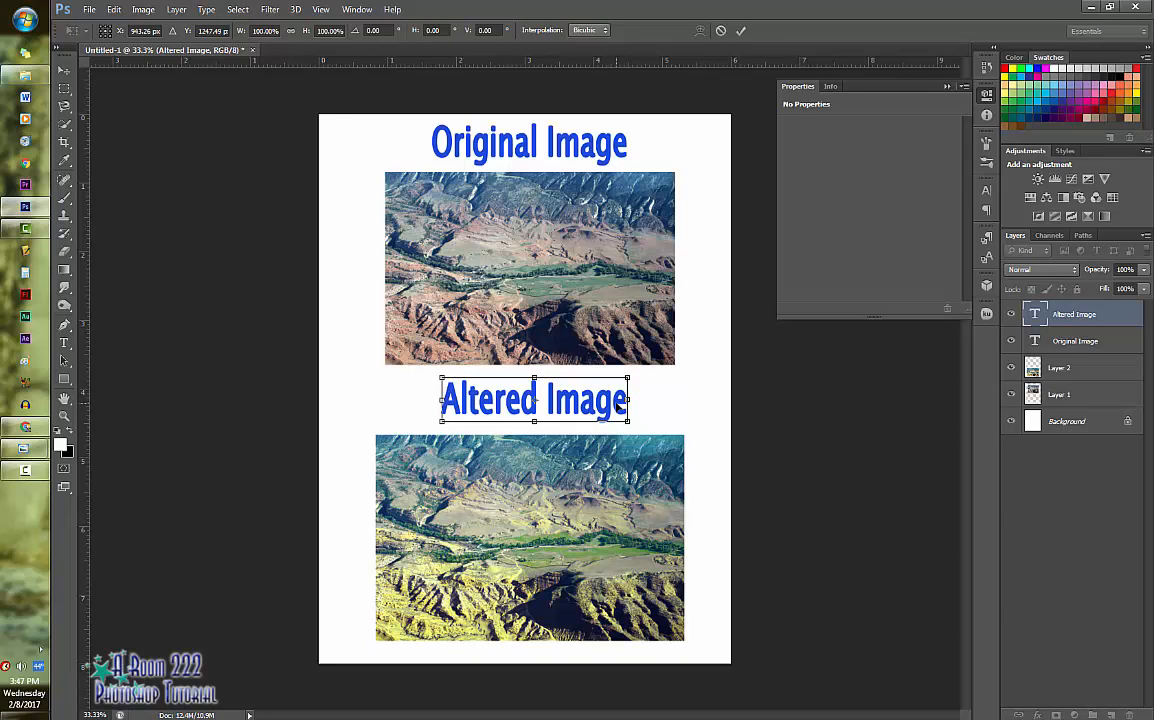
key("Return")
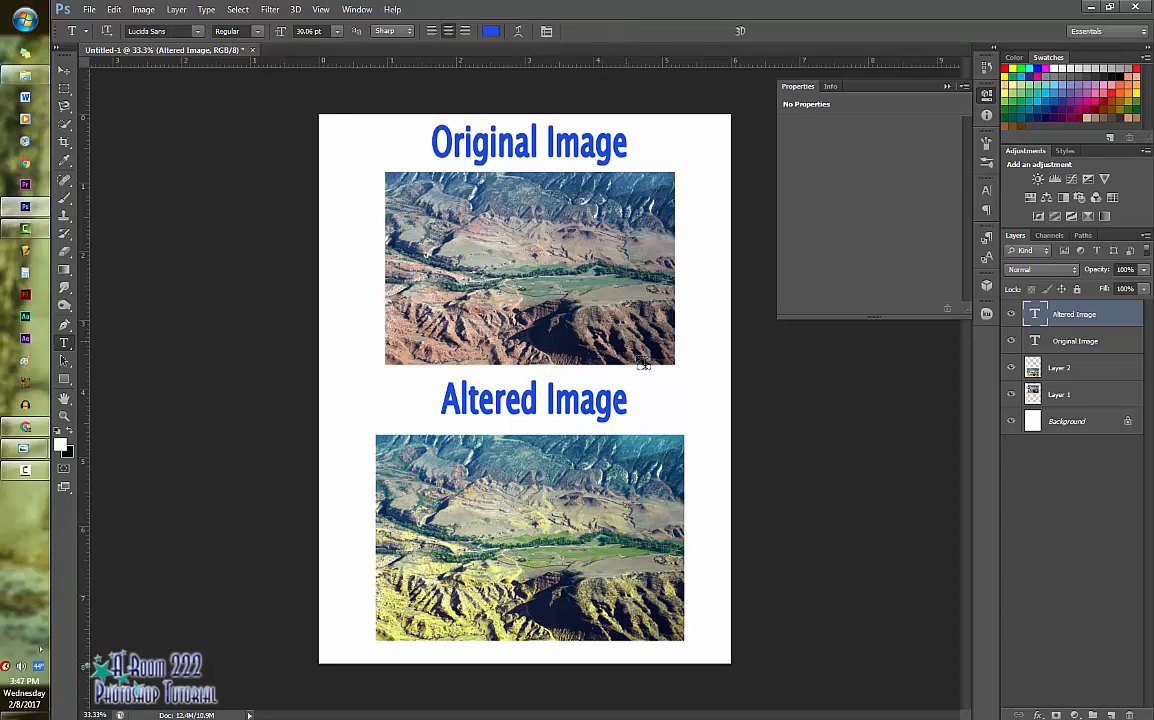
Start saving the page under a new file and choose JPEG as the format.
left_click(90, 10)
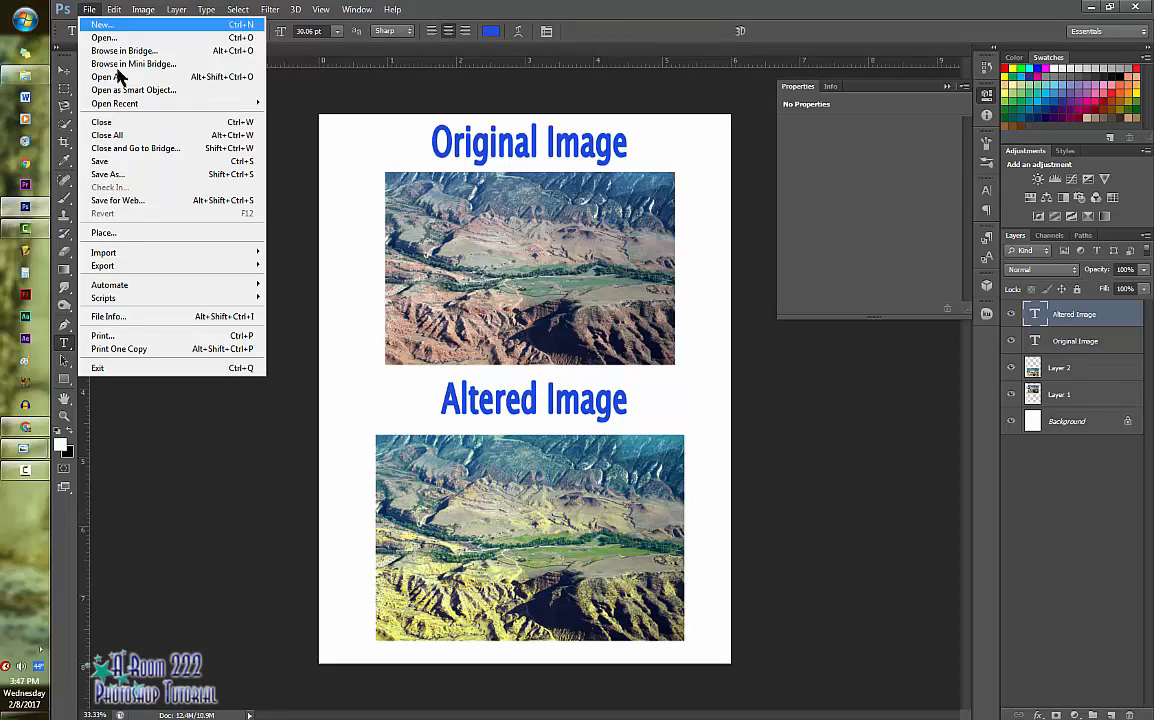
left_click(105, 175)
left_click(472, 381)
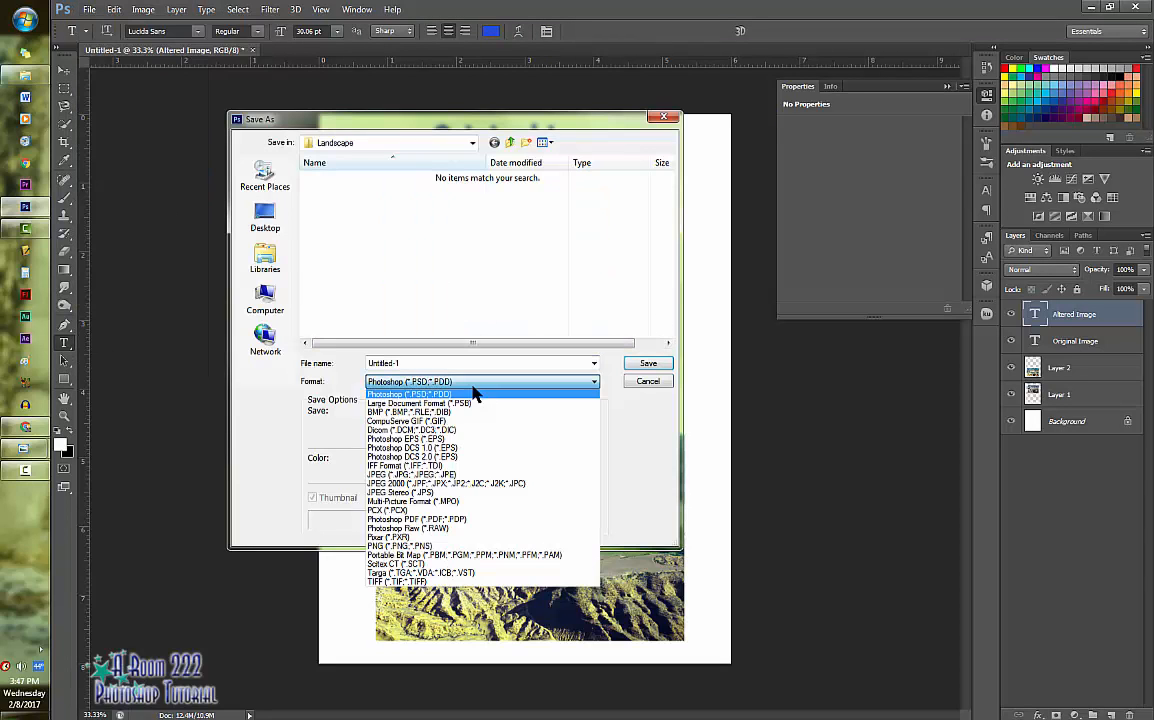
left_click(440, 474)
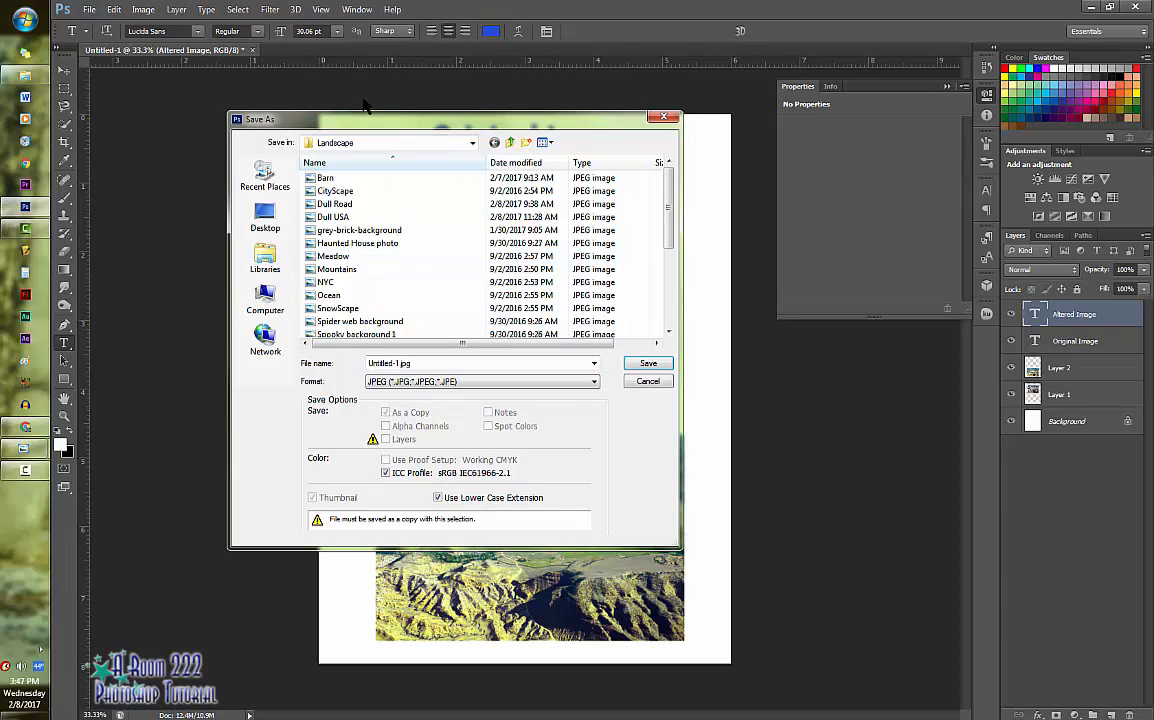
Set the save location to the Quarter 3 folder under 2016-2017, Period 4_5, 1. Finished Projects on the Z: network drive.
left_click(265, 298)
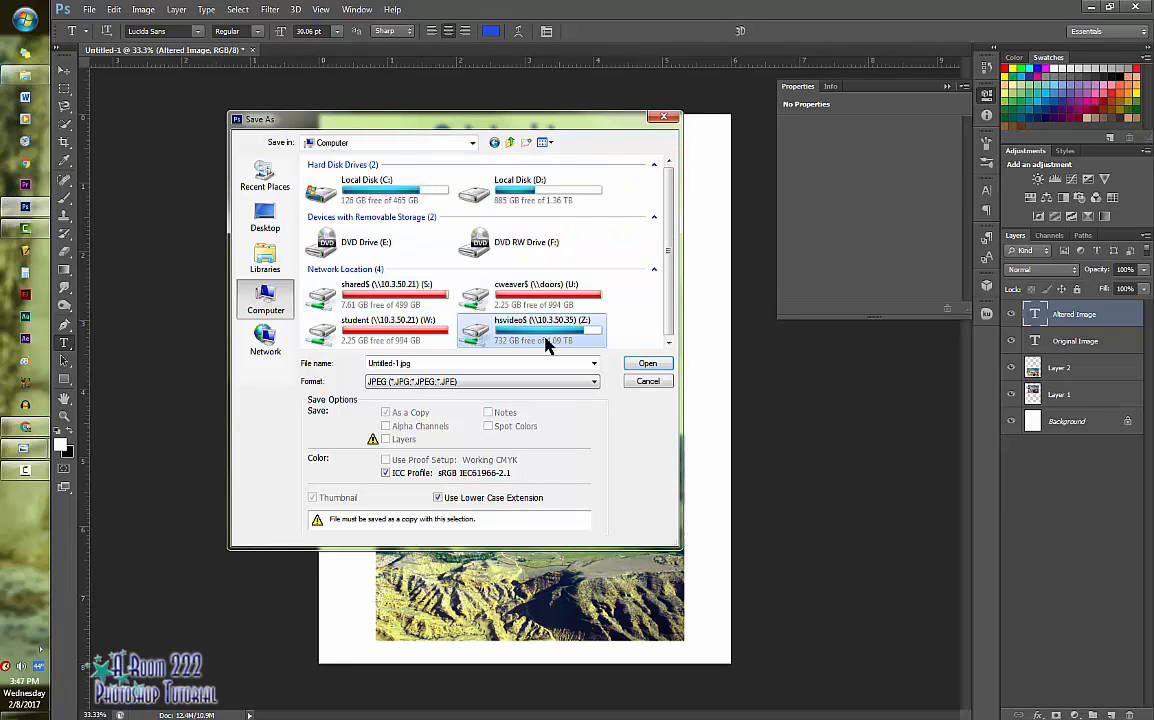
double_click(547, 345)
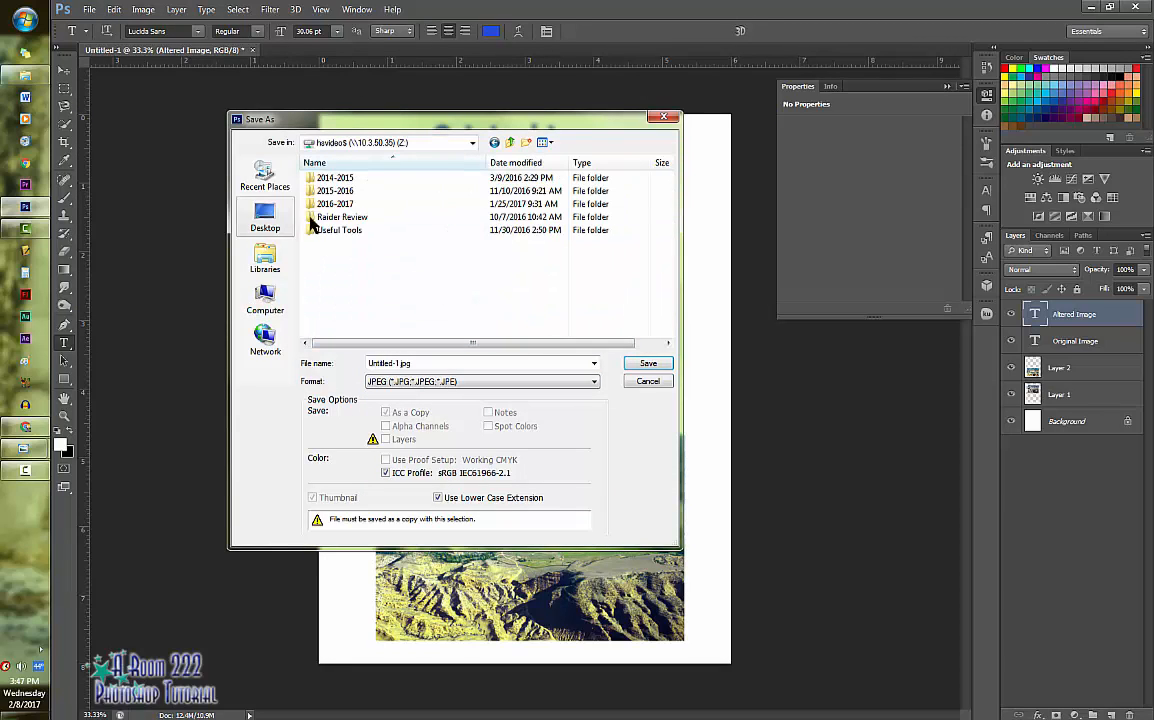
double_click(385, 205)
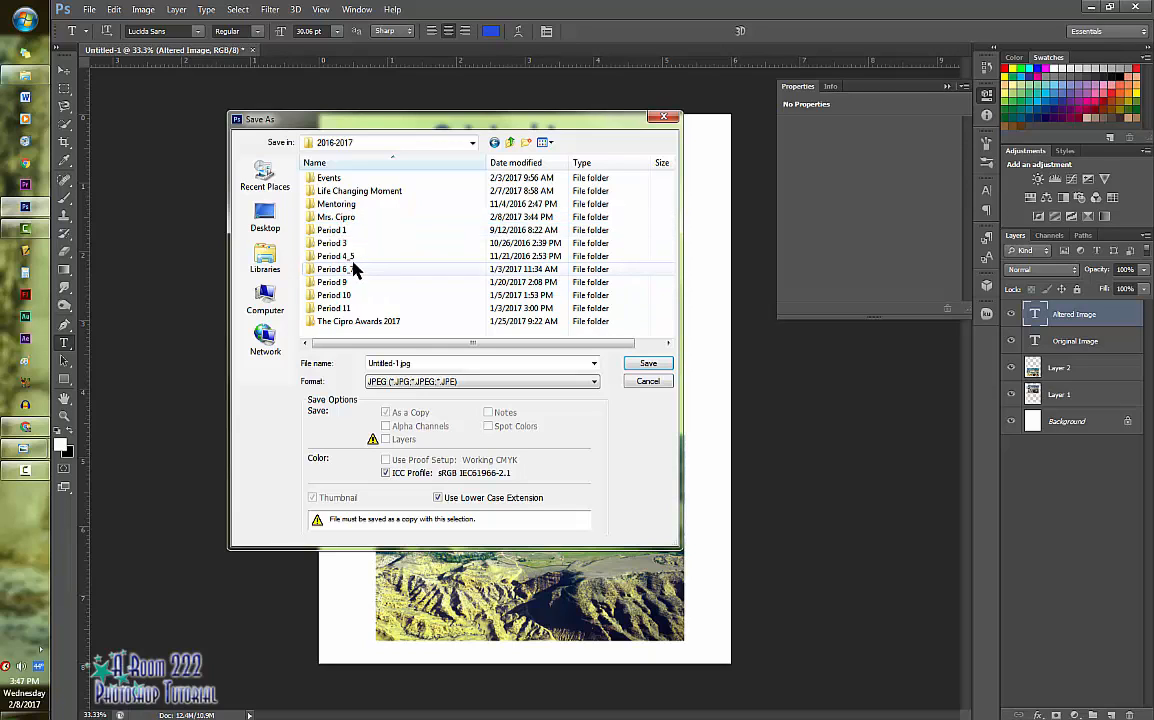
double_click(355, 257)
double_click(355, 180)
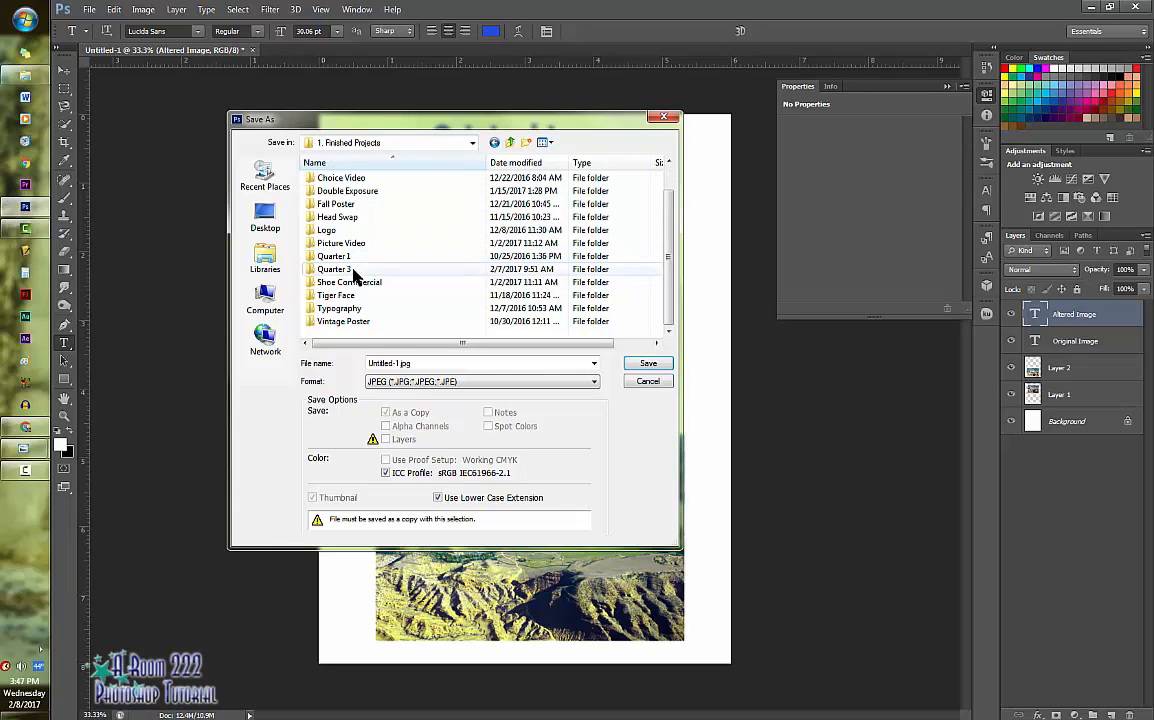
double_click(345, 270)
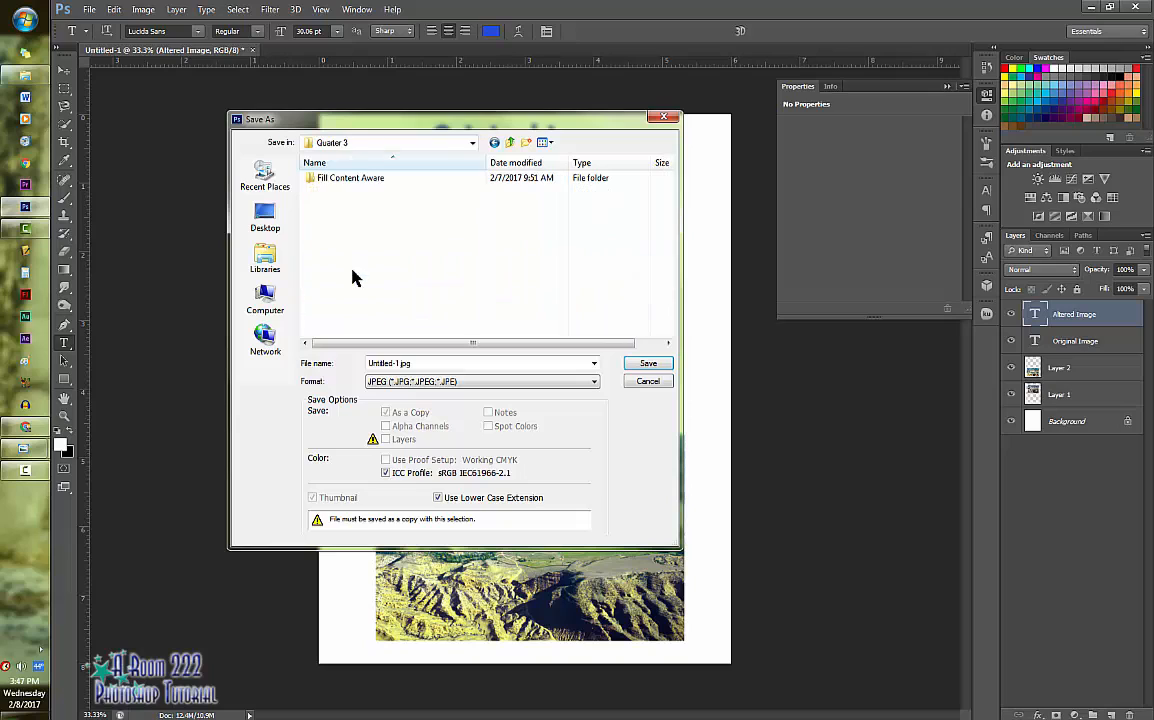
Create a folder named "Simple Hue and Saturation" inside Quarter 3 and open it.
left_click(527, 143)
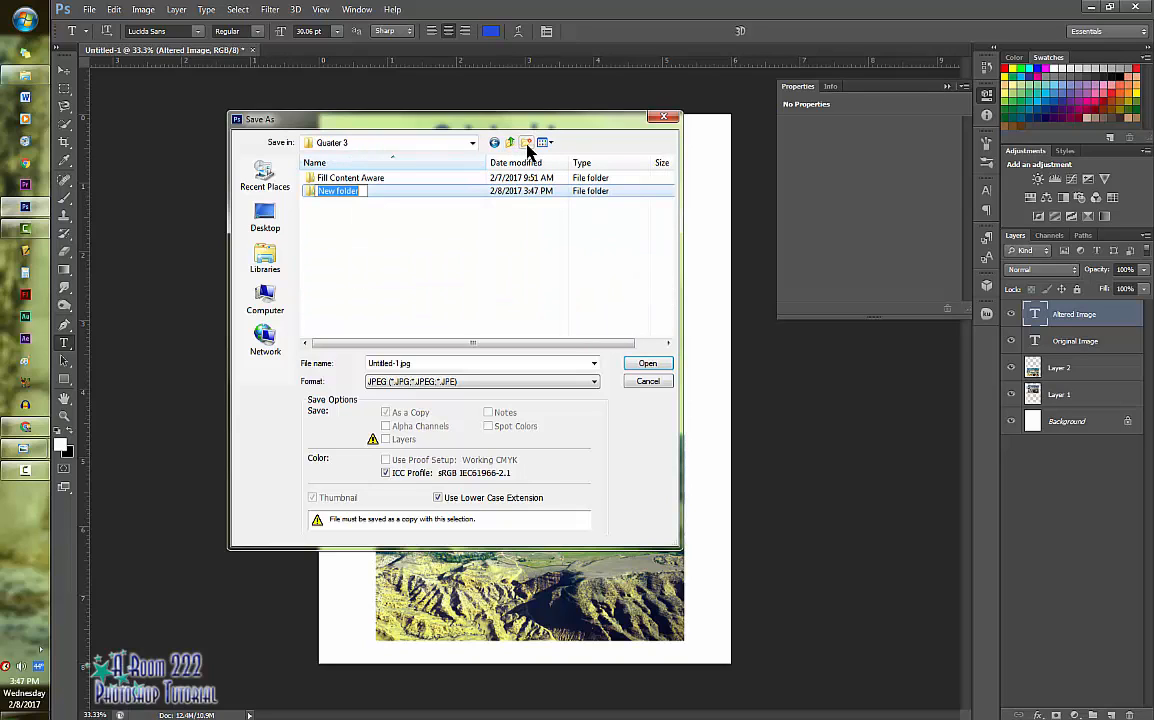
type("Su")
type("mple U")
type("ue and Sat")
type("uration")
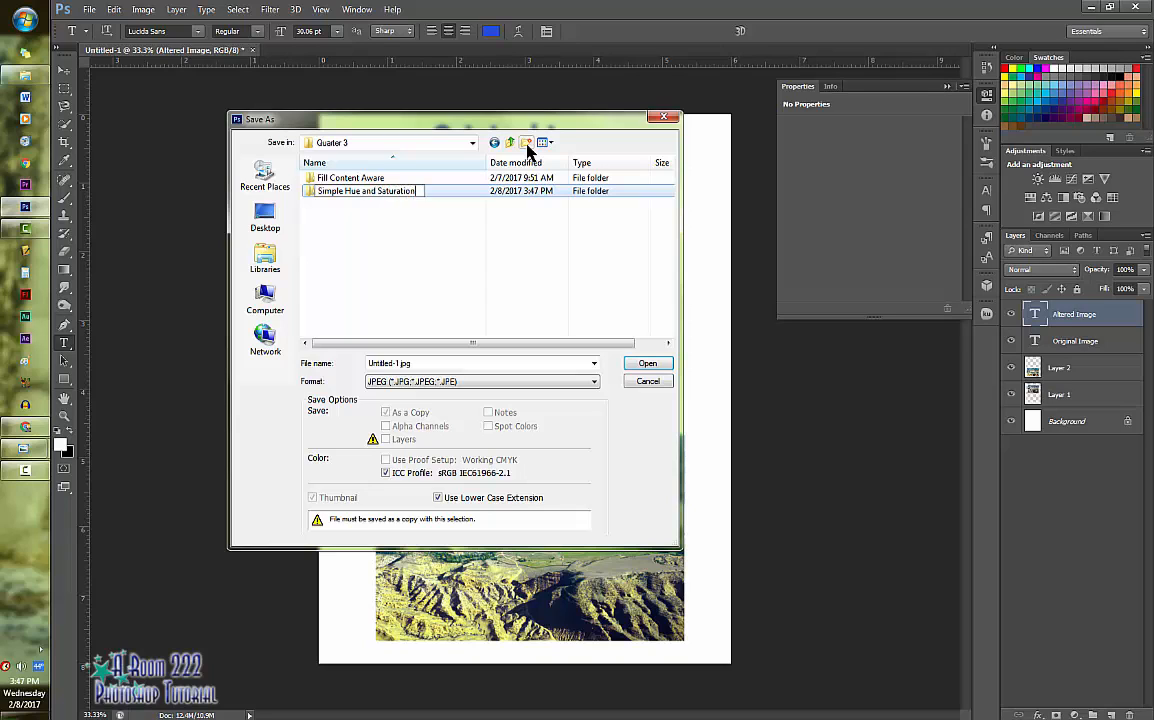
key("Return")
double_click(404, 191)
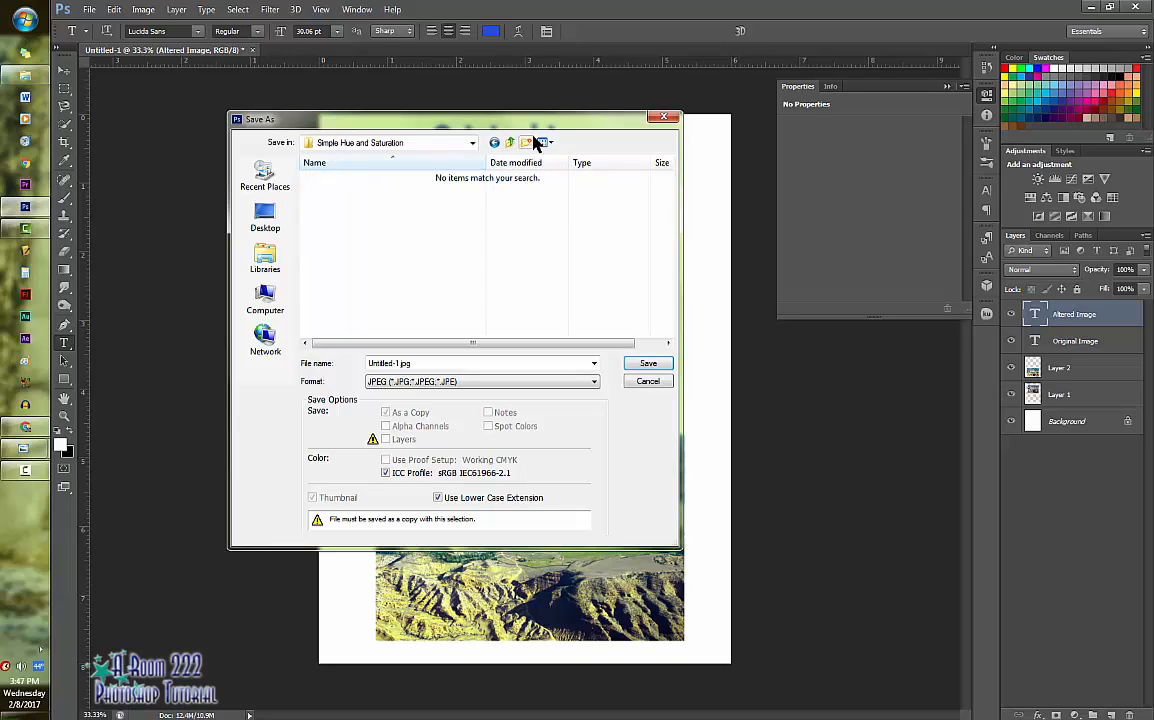
Create two subfolders named "Mandatory Valley" and "Choice" inside the Simple Hue and Saturation folder.
left_click(526, 142)
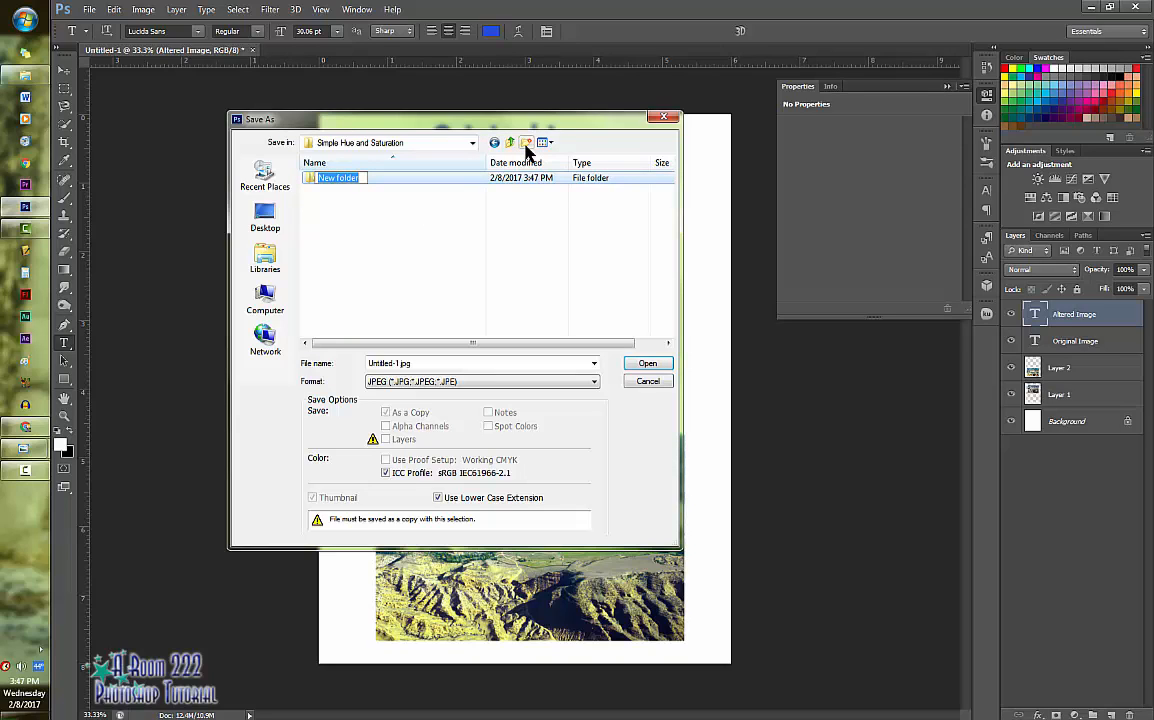
type("Mandatory Valley")
key("Return")
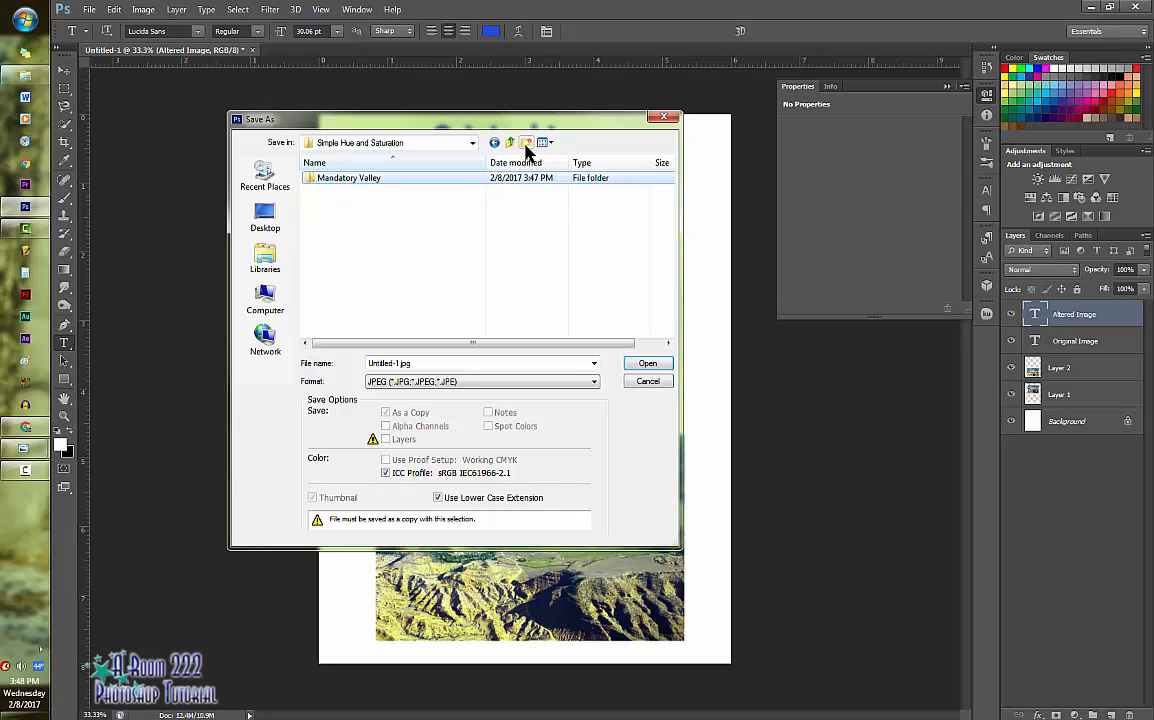
left_click(527, 144)
type("Choic")
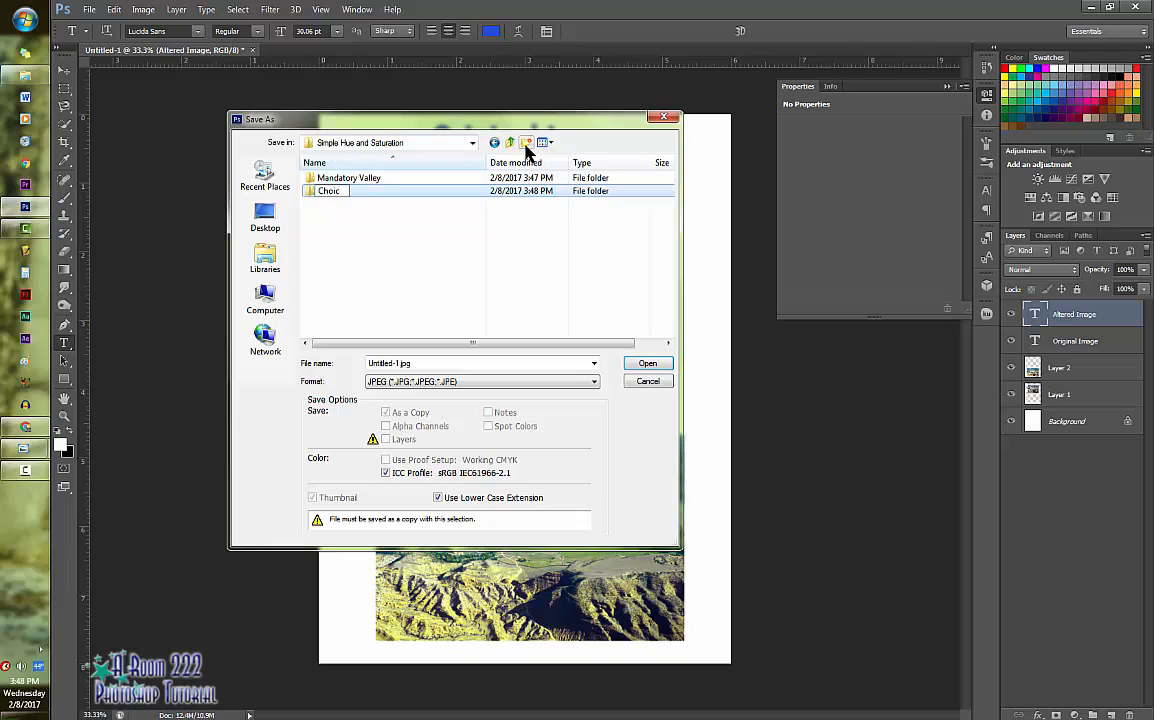
type("e")
key("Return")
Save the page in the Mandatory Valley folder as a High quality JPEG named with the author's name.
left_click(419, 181)
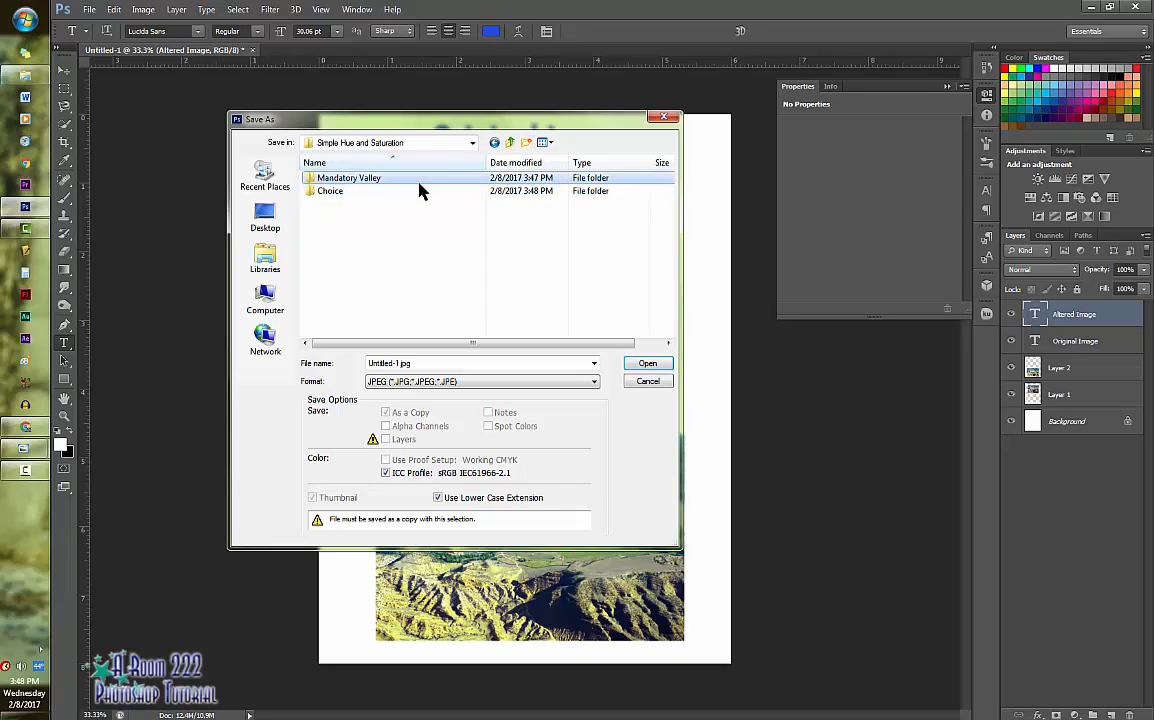
double_click(419, 190)
left_click(419, 363)
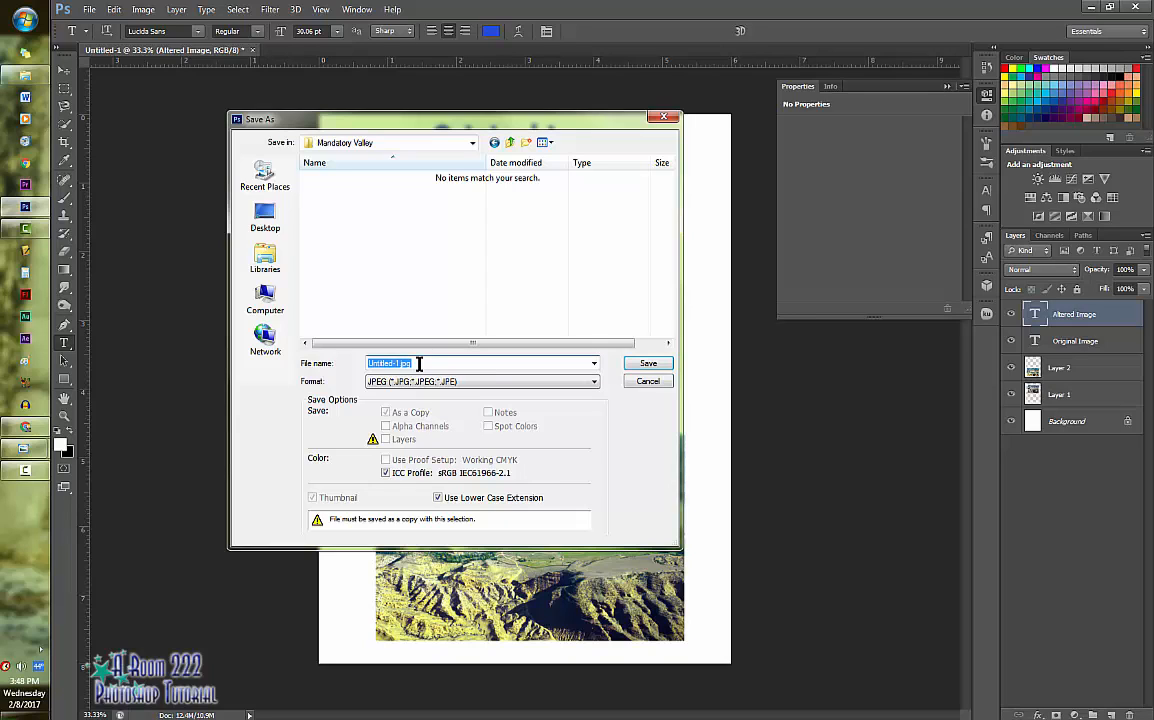
type("Mrs. Cipro")
key("Return")
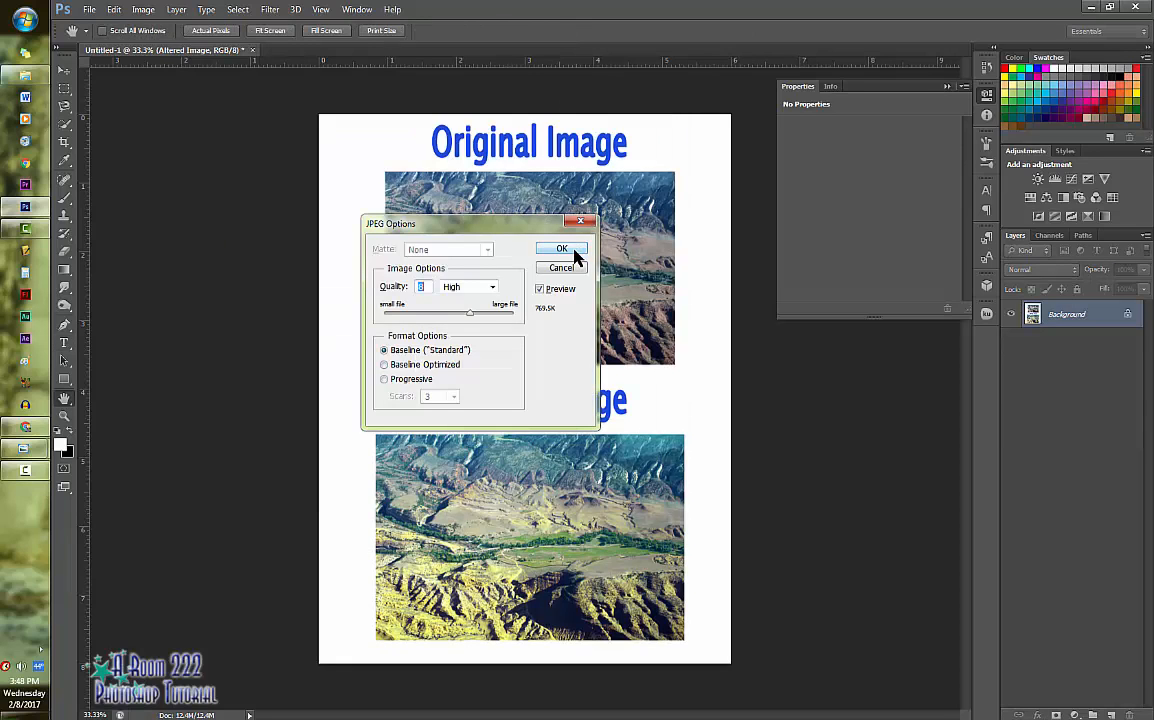
left_click(574, 249)
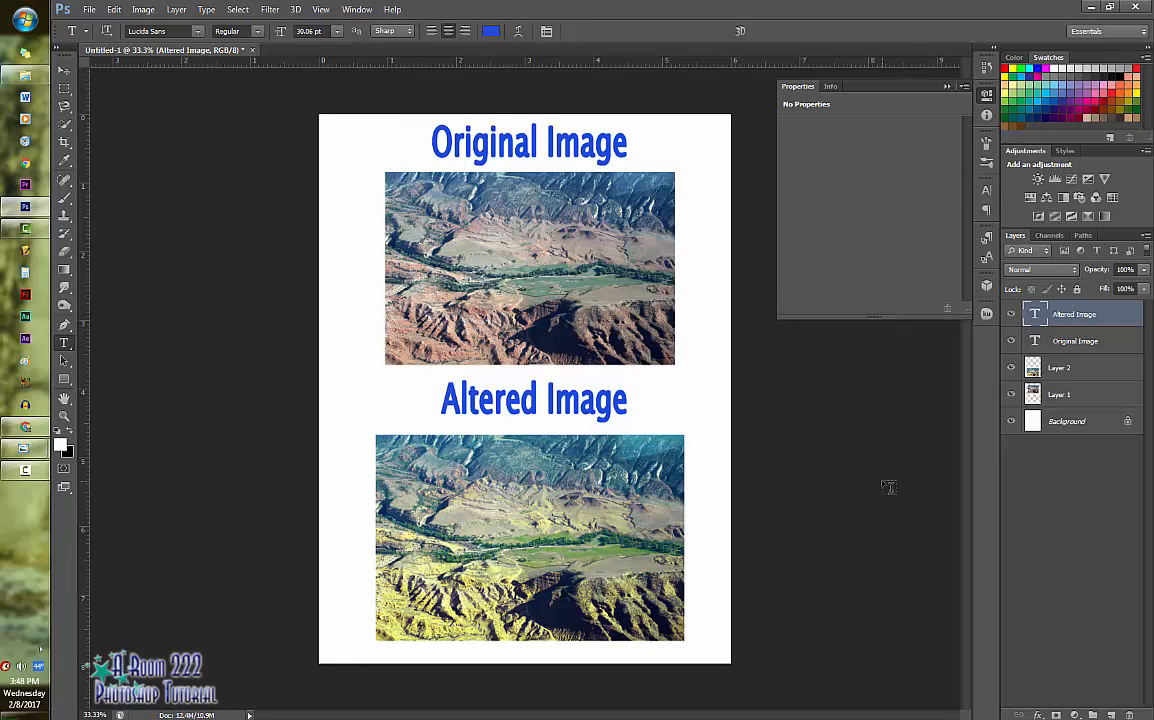